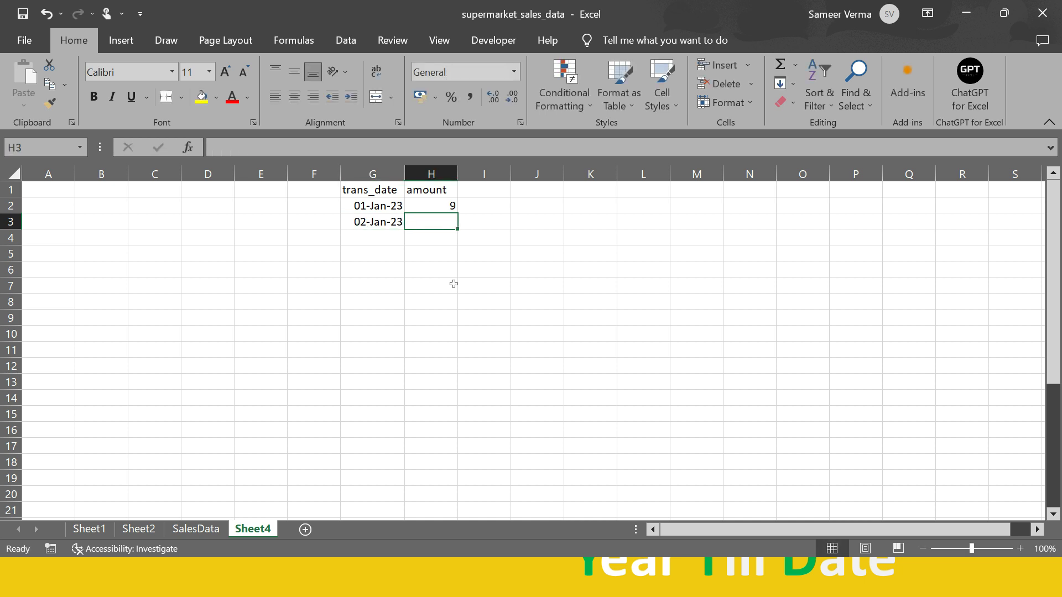
Enter 6 as the amount for 02-Jan-23 in cell H3
text(6)
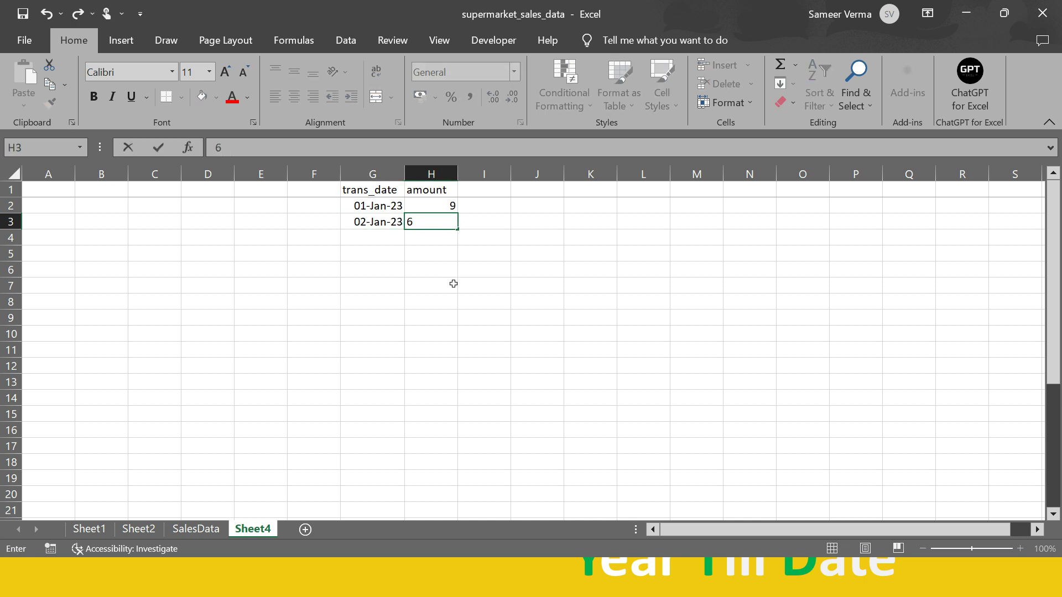
key(Tab)
key(Up)
key(Down)
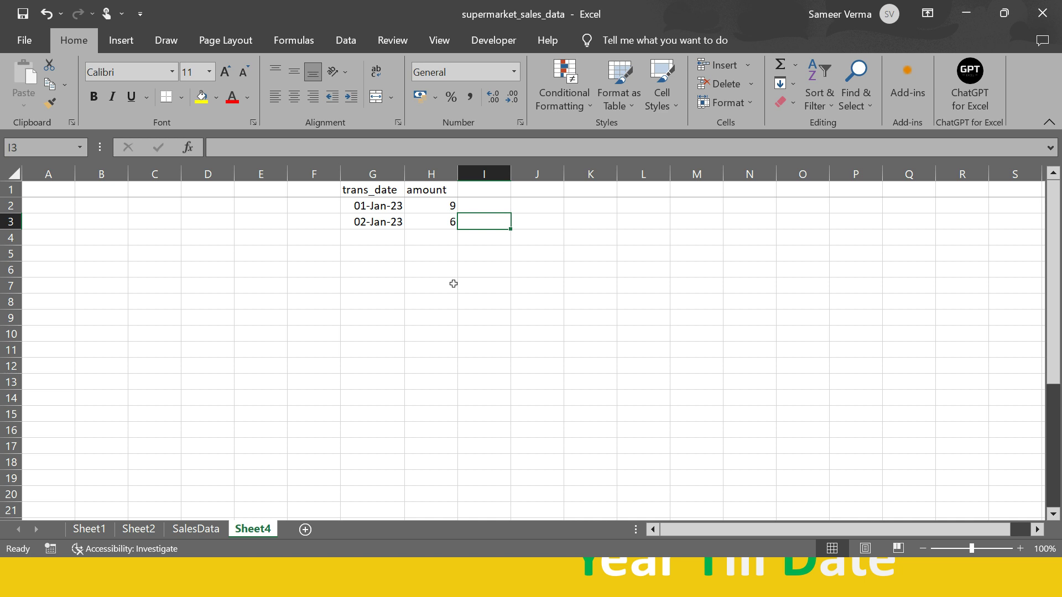
Add the column header mtd in cell I1, beside amount
key(Up)
key(Up)
text(mt)
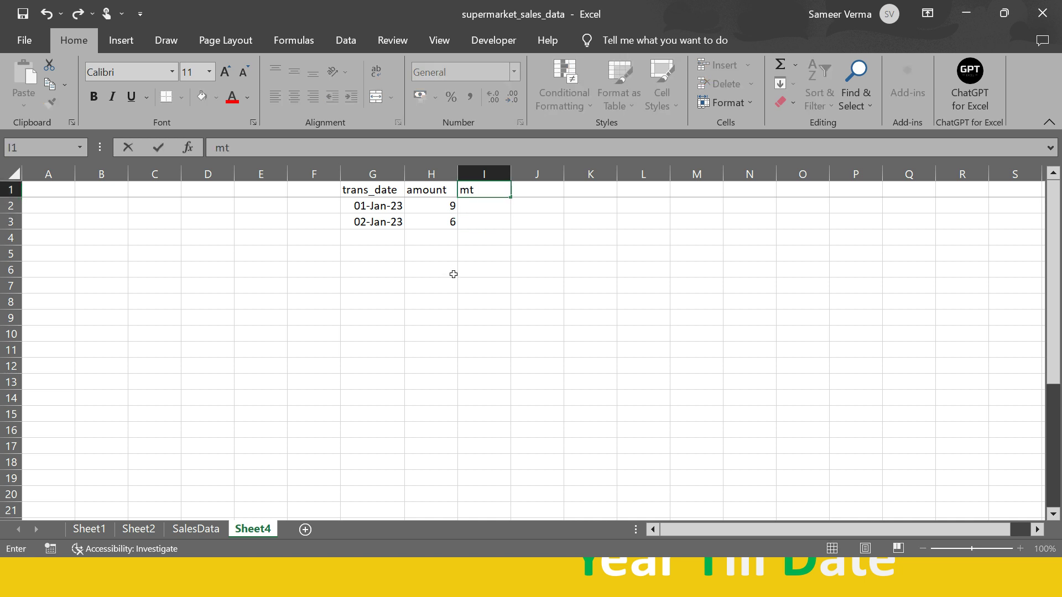
text(d)
key(Return)
key(Up)
key(Down)
Copy the 01-Jan-23 amount from H2 into the mtd cell I2
key(Left)
key(Left)
key(Right)
key(Right)
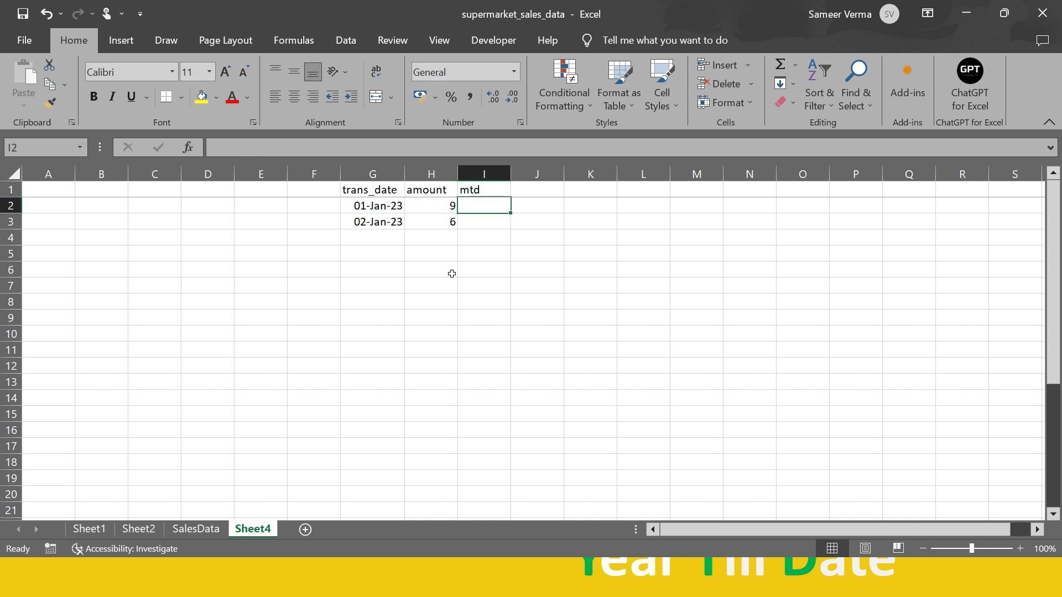
key(Left)
key(ctrl+c)
key(Right)
key(Return)
key(Left)
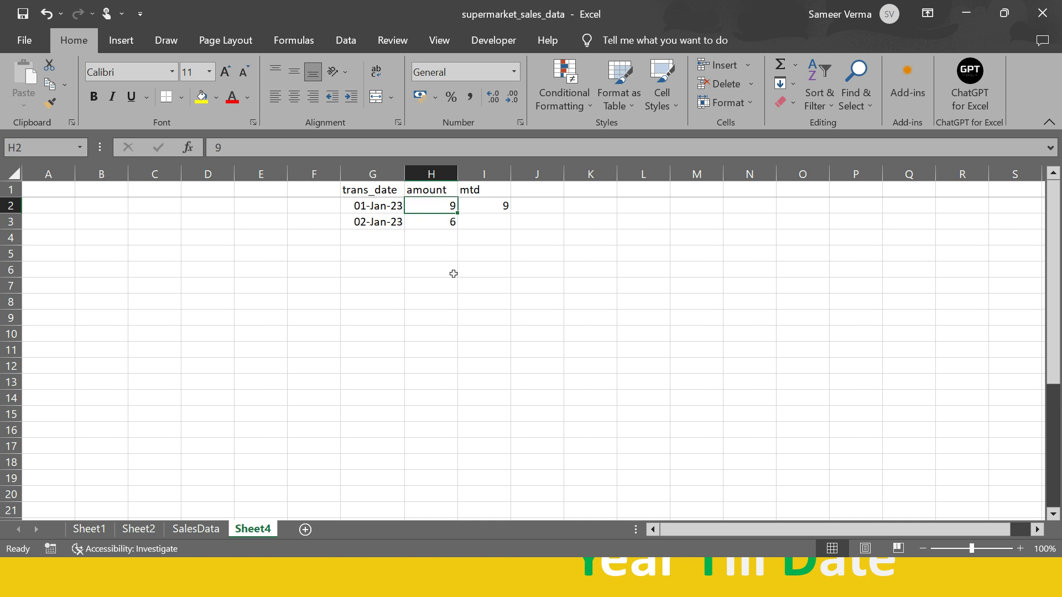
key(Right)
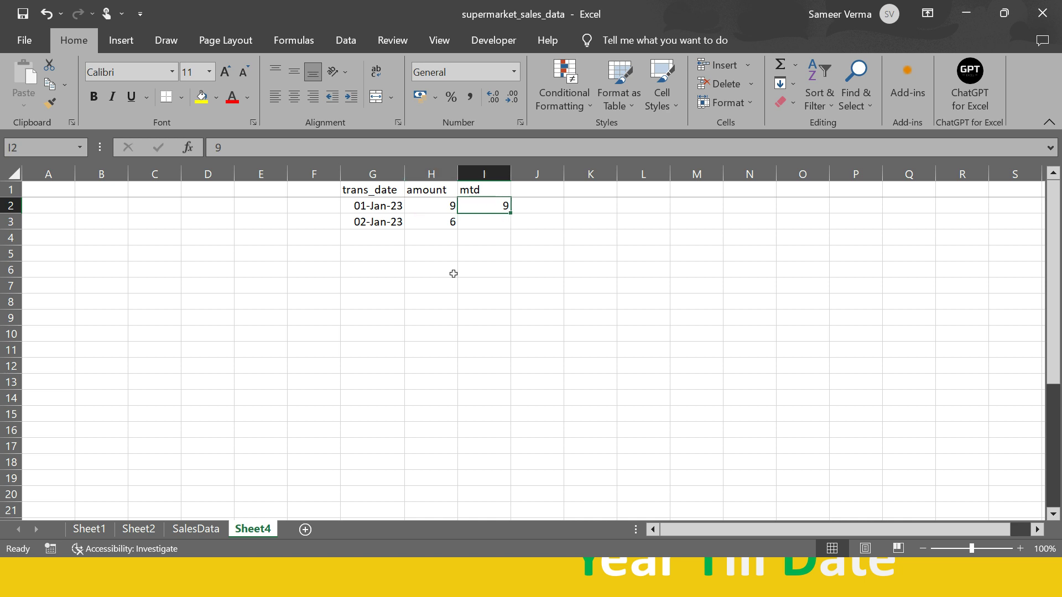
Enter the running-total formula =I2+H3 in the mtd cell for 02-Jan-23
key(Down)
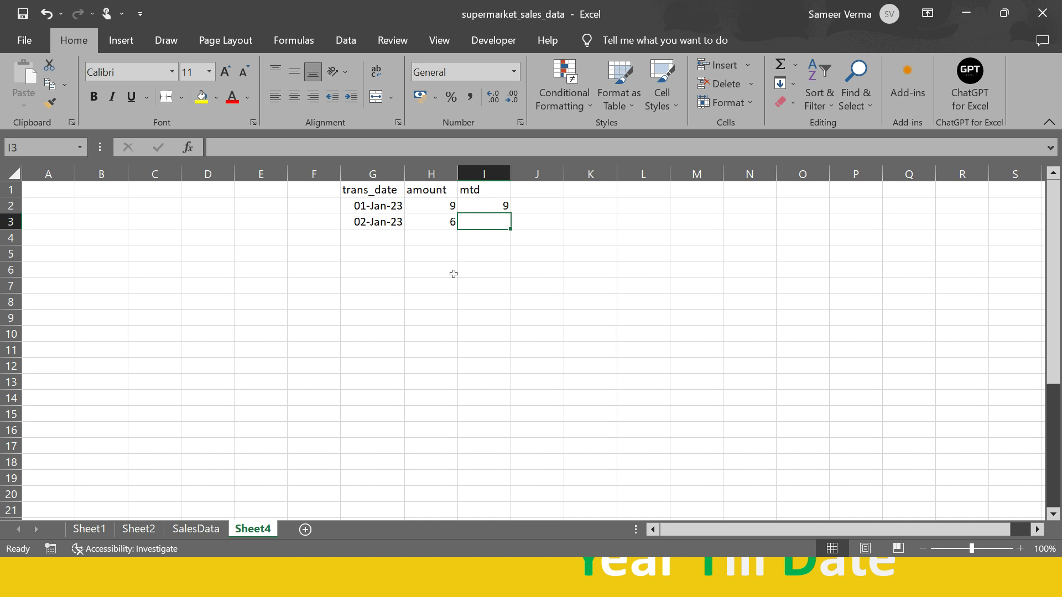
text(=)
key(Up)
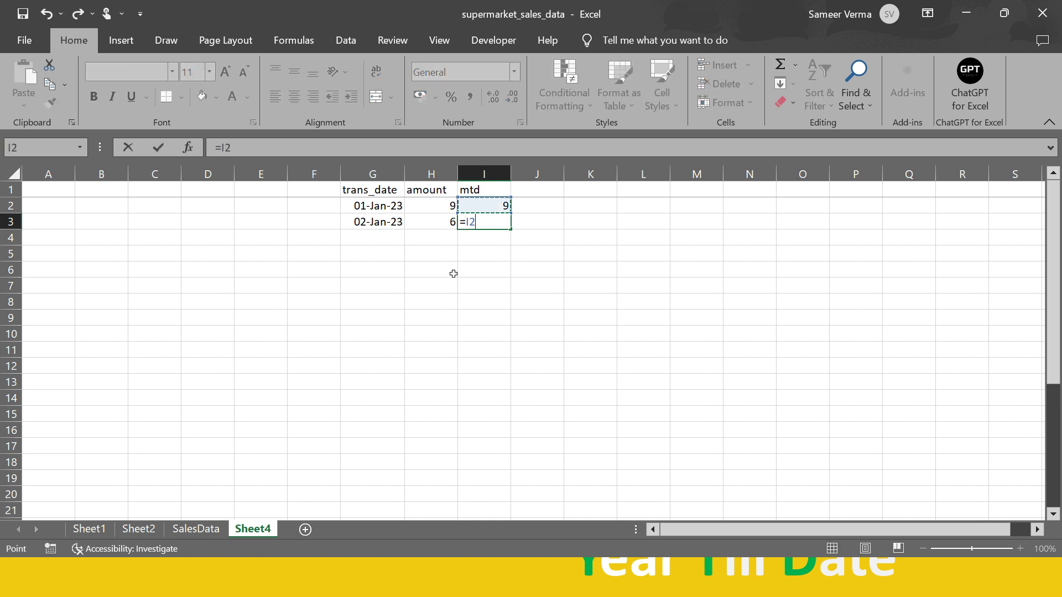
text(+)
key(Left)
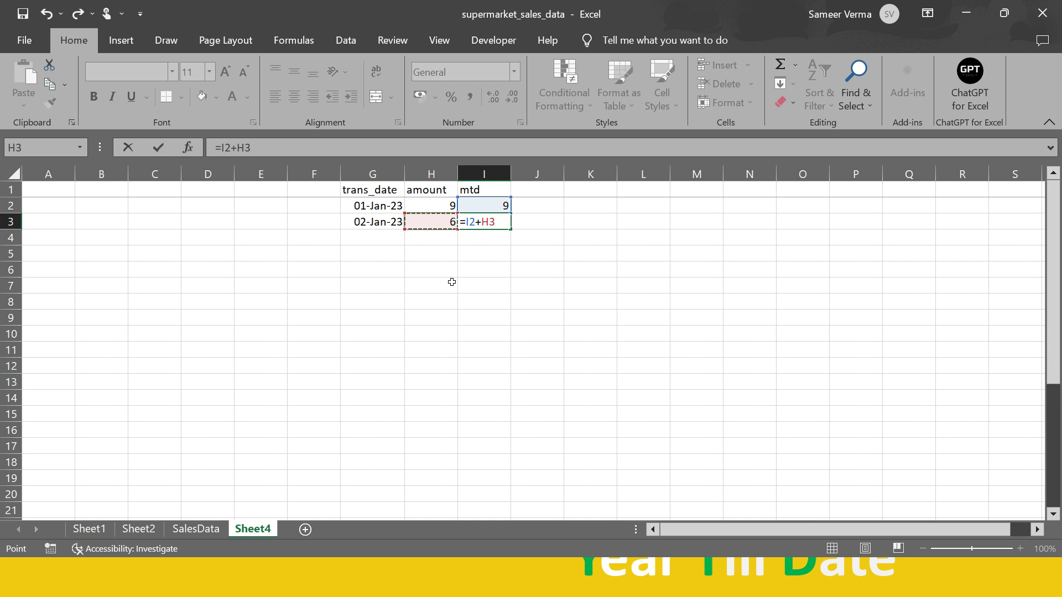
key(Return)
key(Up)
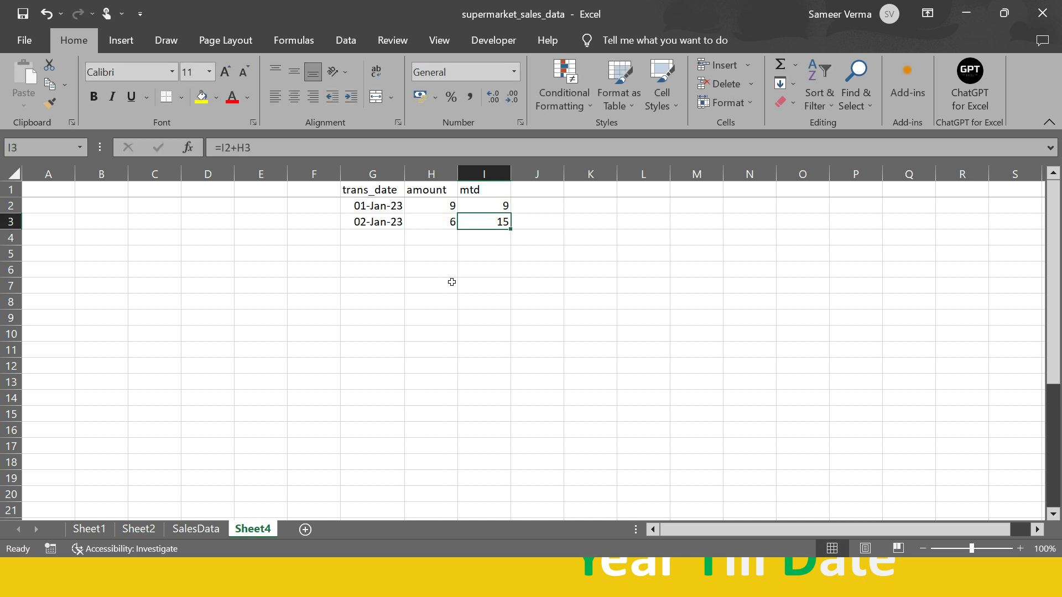
Add a 03-Jan-23 row with amount 7 in row 4 and fill the mtd formula down into I4
key(Left)
key(Down)
key(Left)
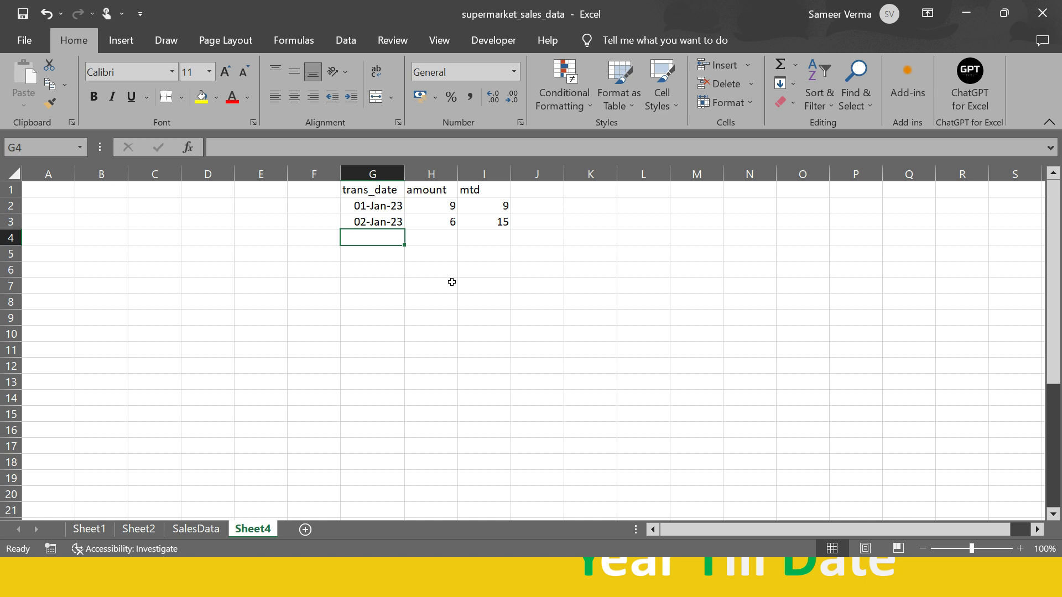
text(03)
text(-Jan-23)
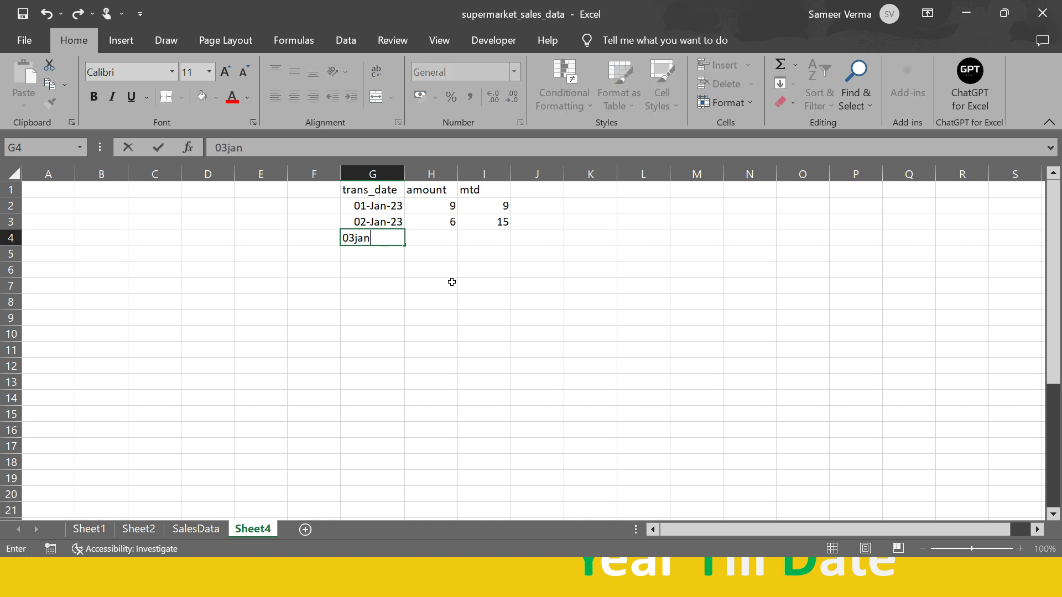
key(Tab)
text(7)
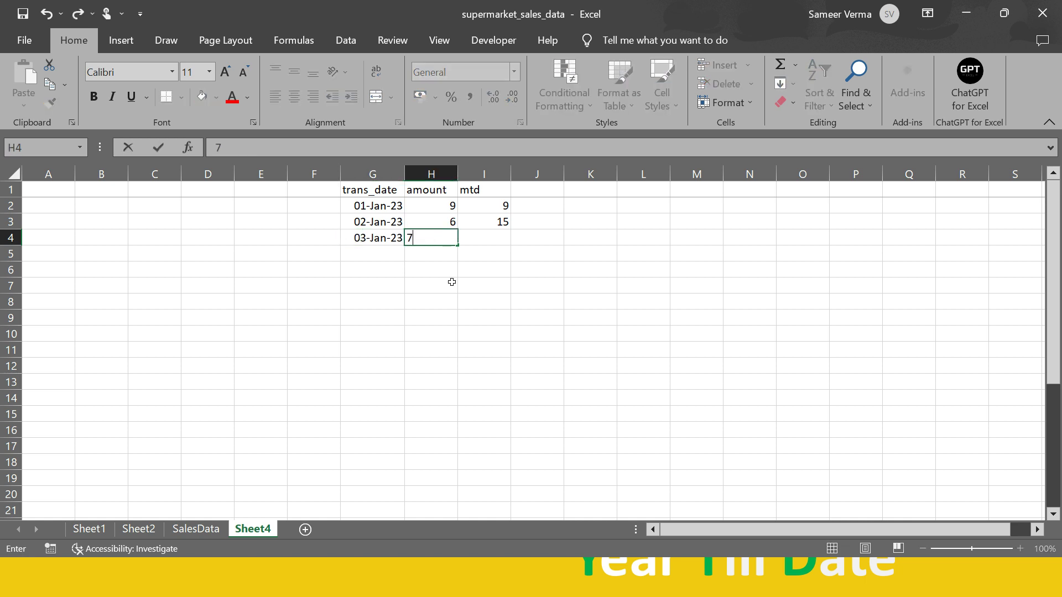
key(Tab)
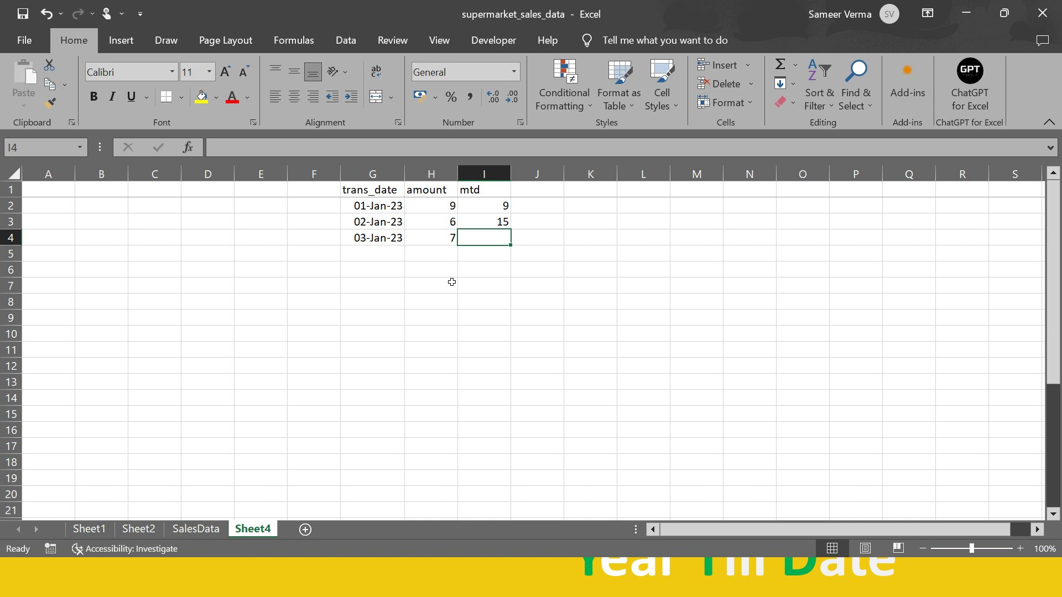
key(ctrl+d)
Compare the mtd value in I4 with the previous mtd plus its amount and with the amounts in H2:H4
click(500, 224)
ctrl+click(443, 241)
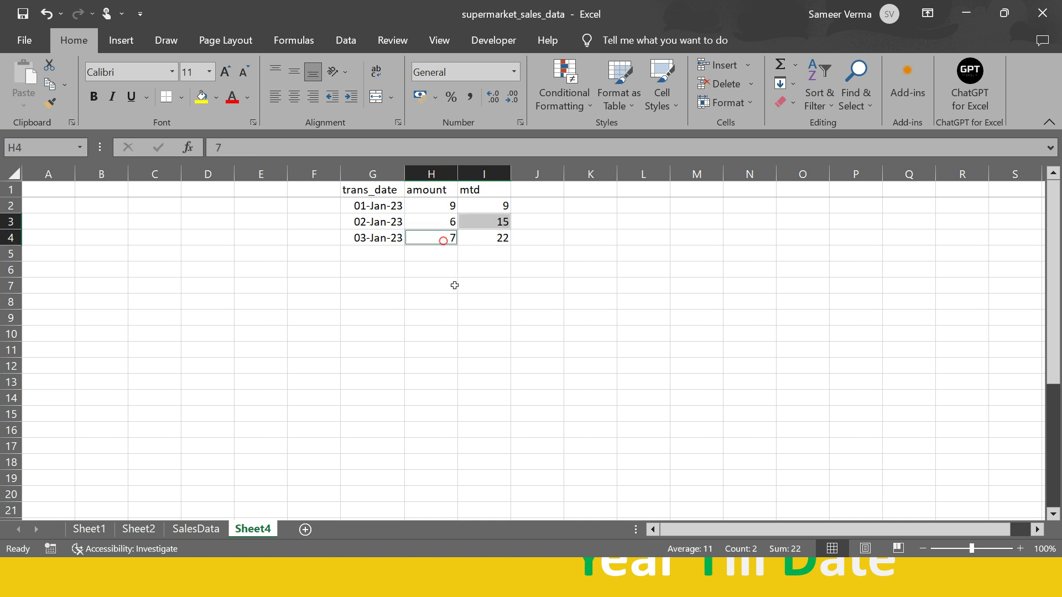
click(470, 228)
drag(452, 208, 447, 235)
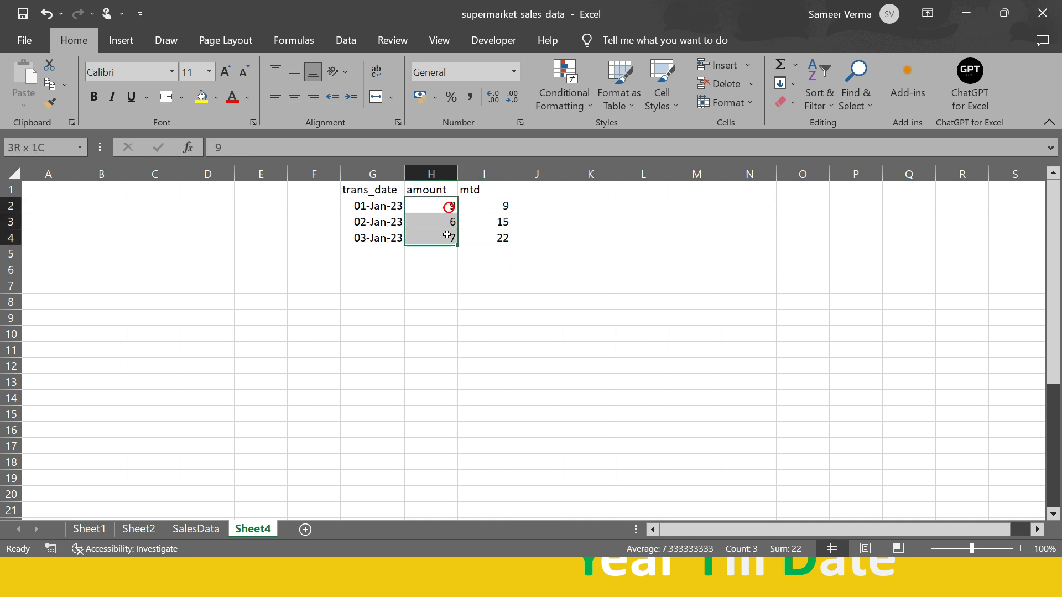
click(436, 204)
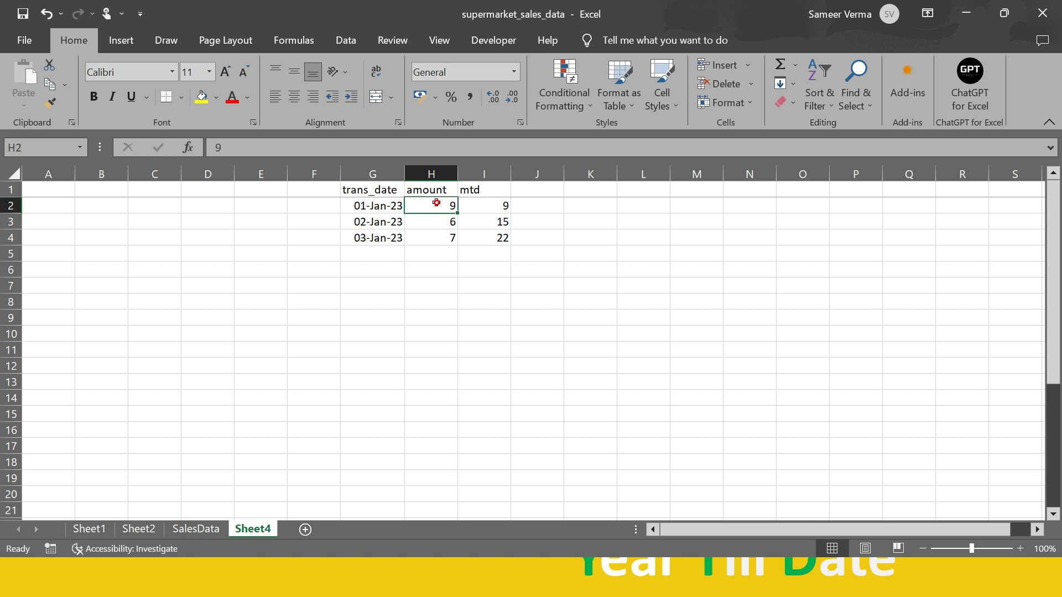
click(434, 243)
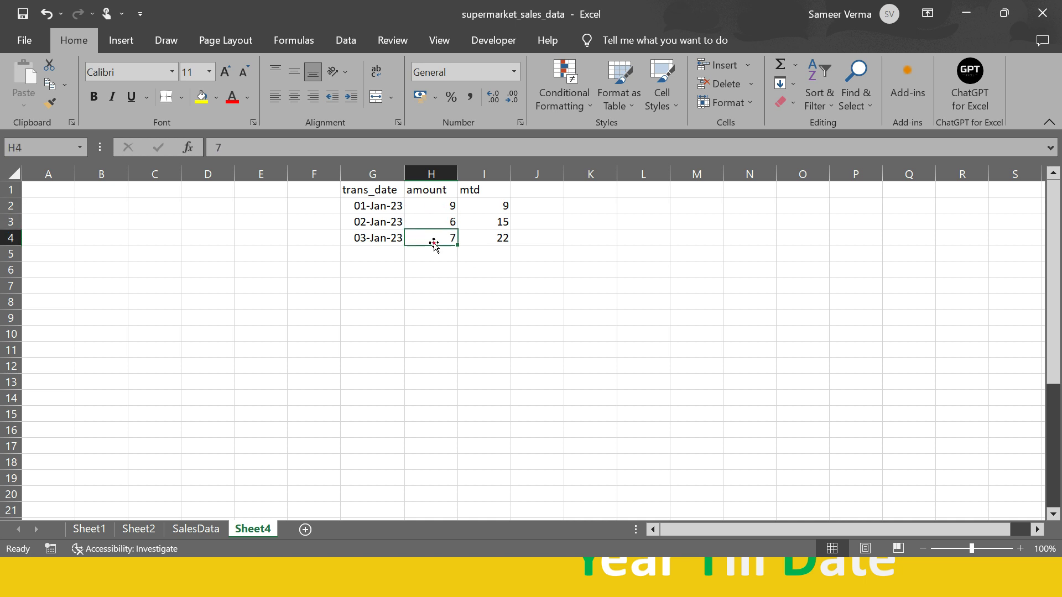
drag(434, 206, 460, 240)
click(467, 239)
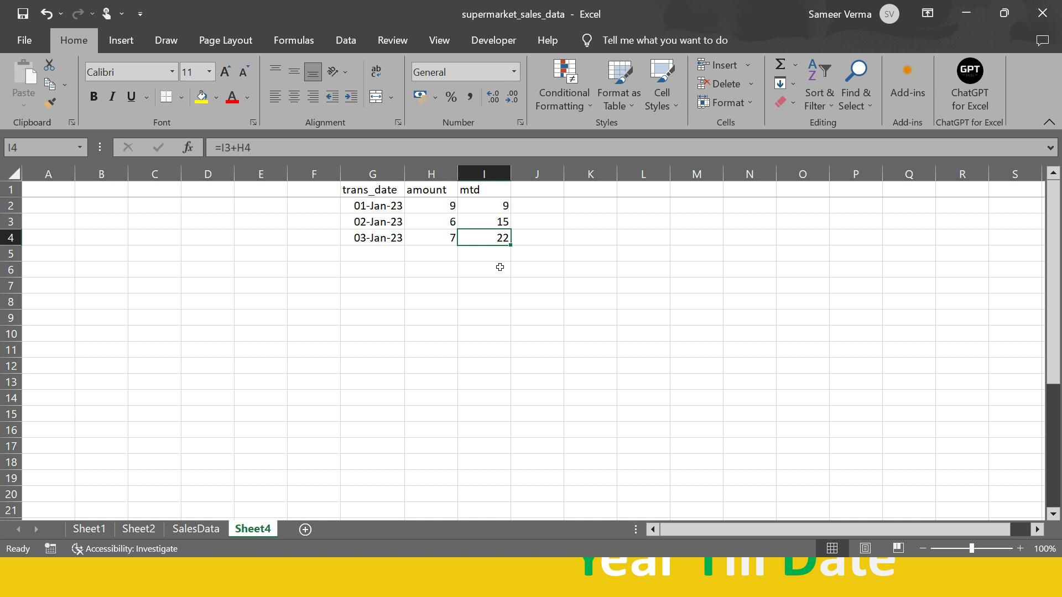
Add a 04-Jan-23 row with amount 8 in row 5
click(386, 255)
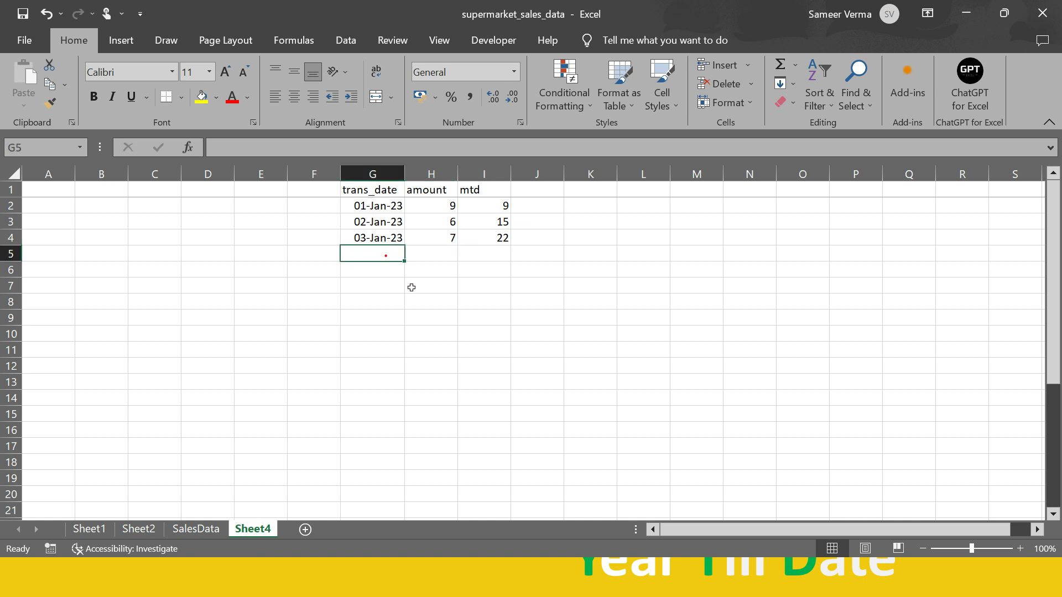
text(01)
key(BackSpace)
text(4jan23)
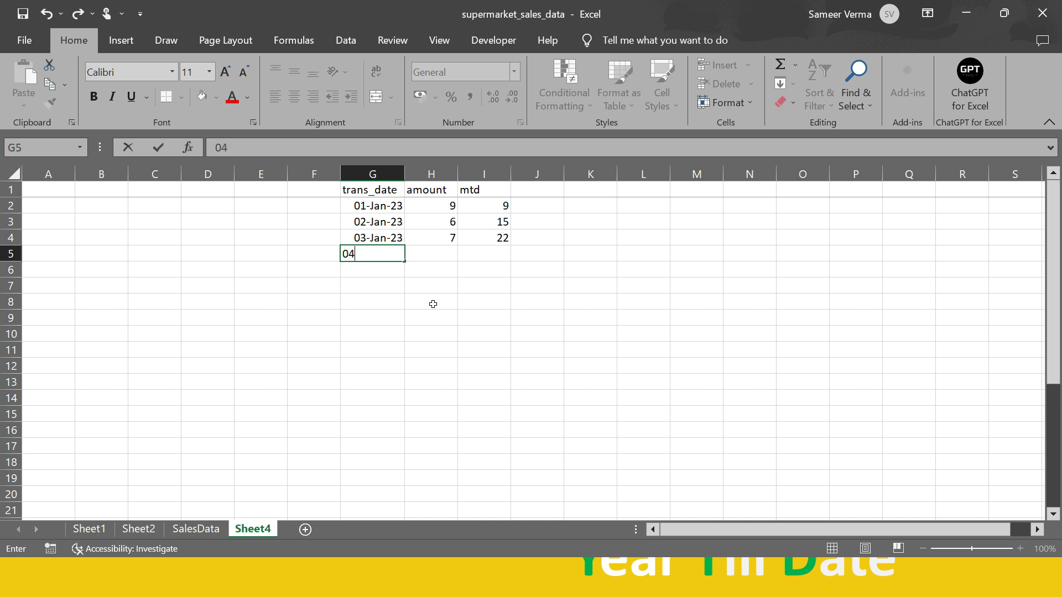
key(ctrl+Return)
key(Tab)
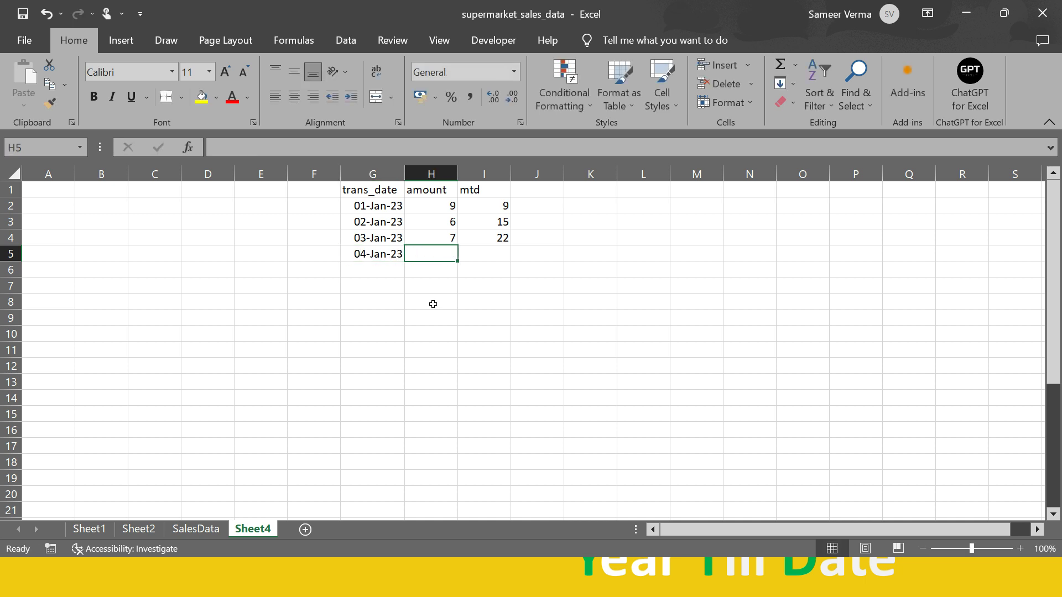
text(8)
key(Tab)
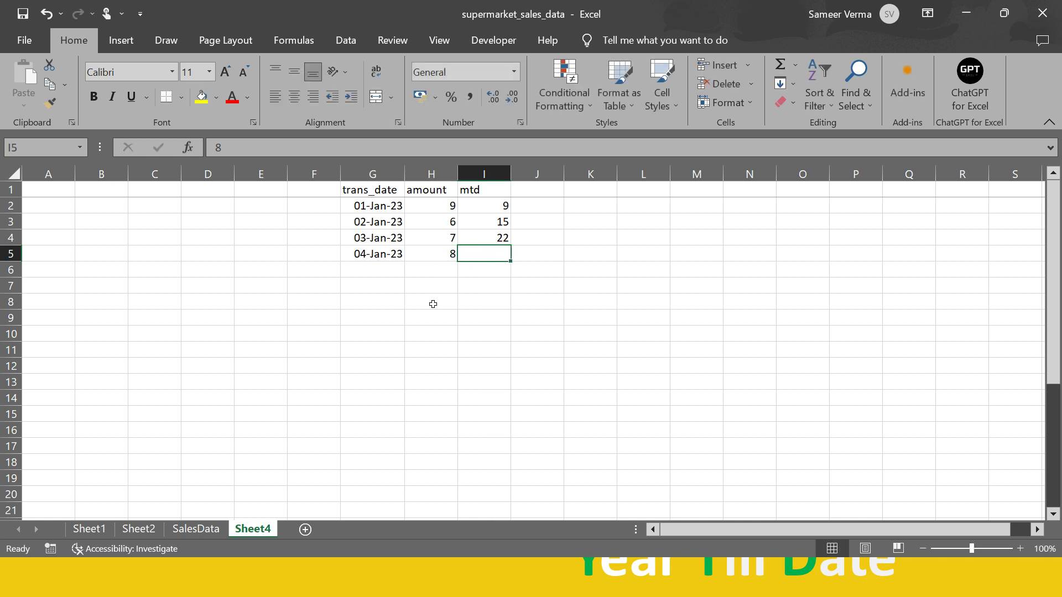
Fill the mtd formula down into I5 for 04-Jan-23
key(Left)
key(Right)
key(Left)
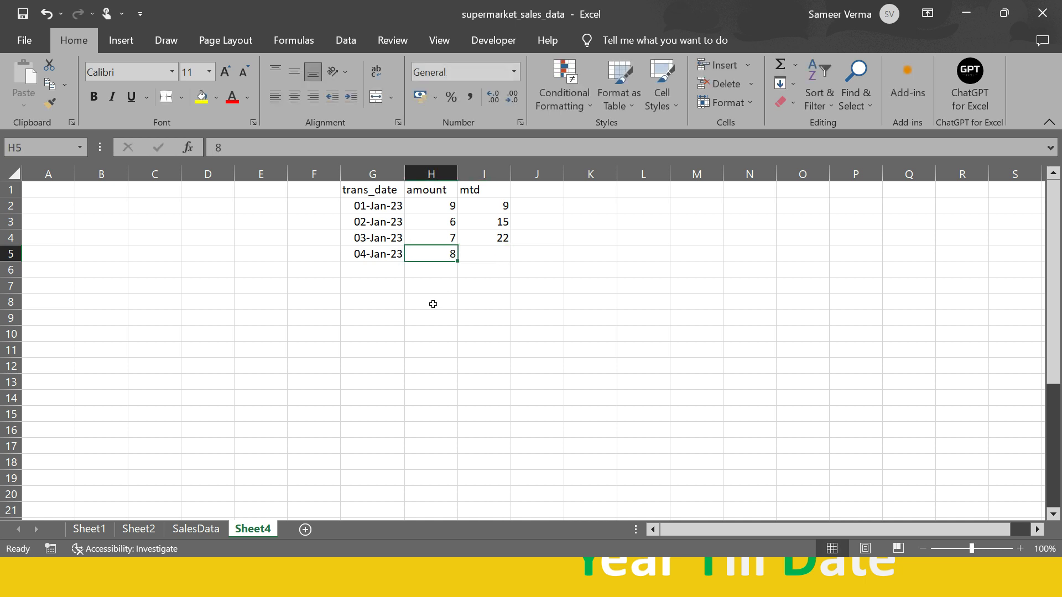
key(Right)
key(ctrl+d)
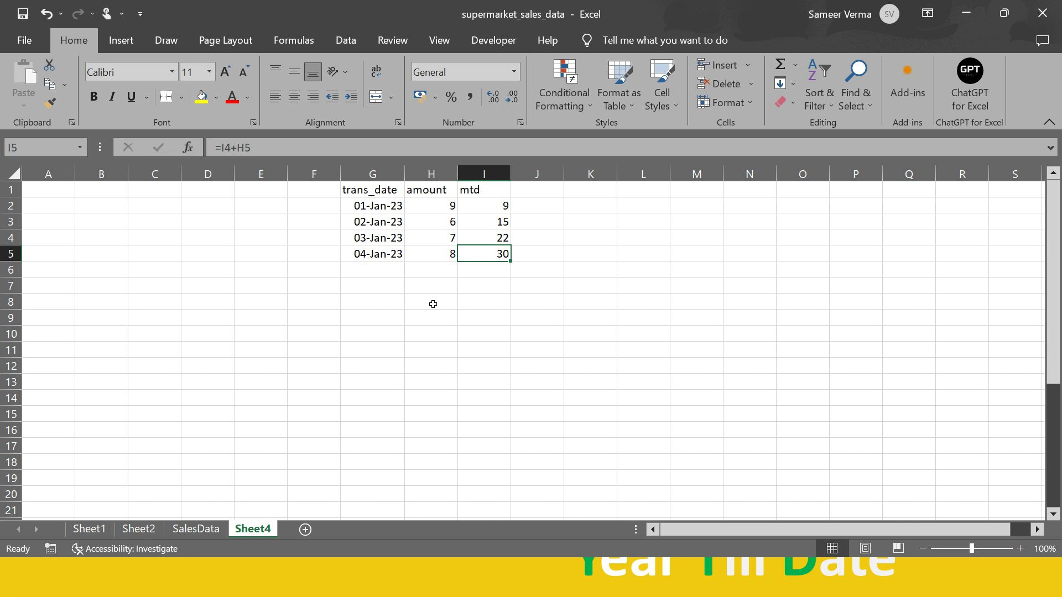
Extend the trans_date series from 04-Jan-23 in G5 down to 01-Feb-23 in G33
key(Down)
key(Left)
key(Left)
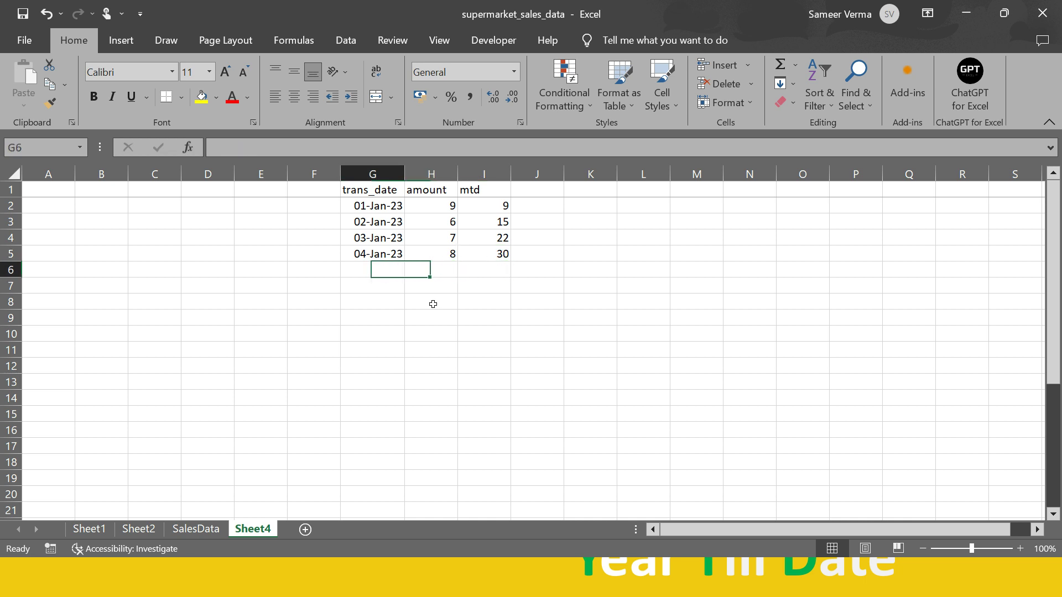
key(Down)
key(Up)
key(Up)
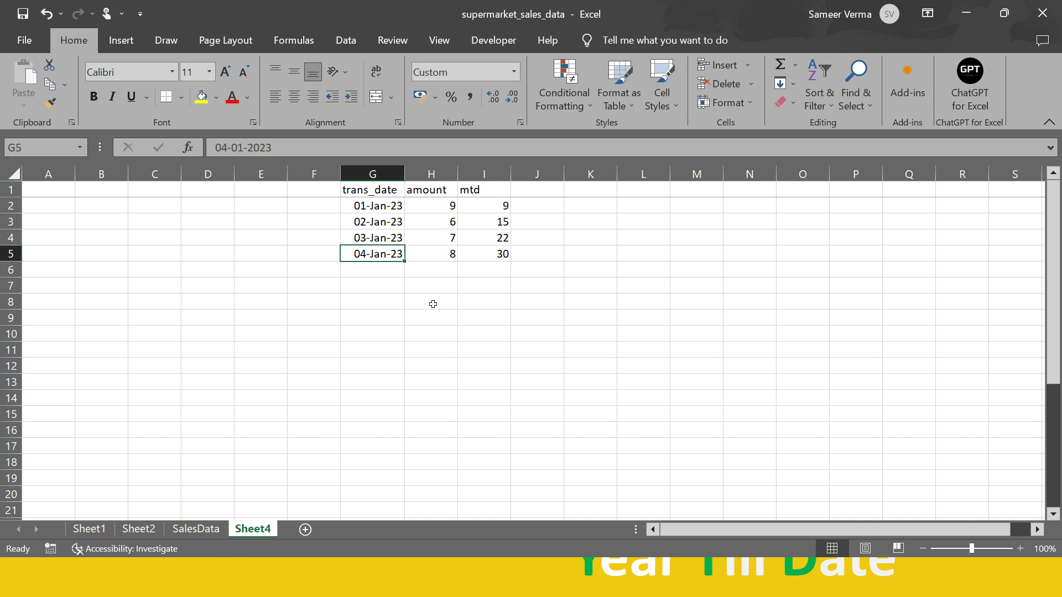
drag(403, 262, 403, 453)
Enter =RANDBETWEEN(1,10) as the amount for 05-Jan-23 in cell H6
click(436, 263)
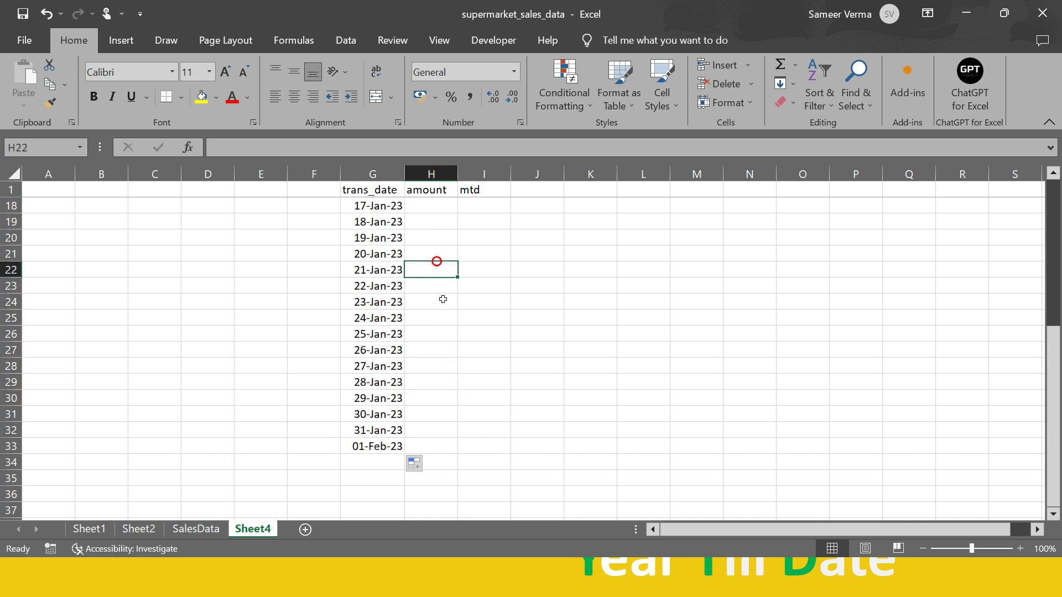
scroll(440, 293, up, 5)
click(434, 255)
text(=rand)
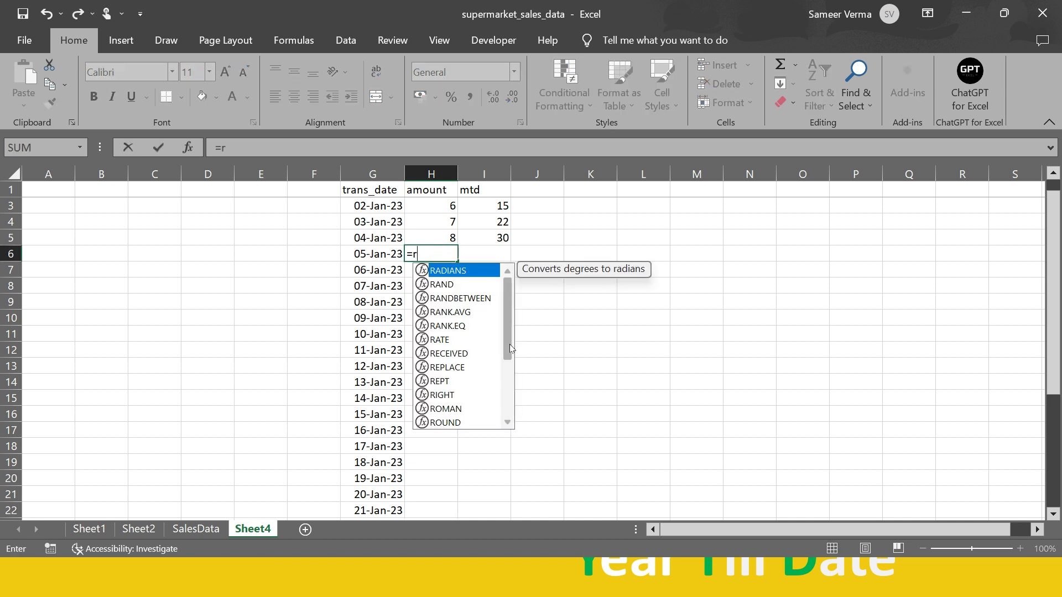
key(Down)
key(Tab)
text(1,10)
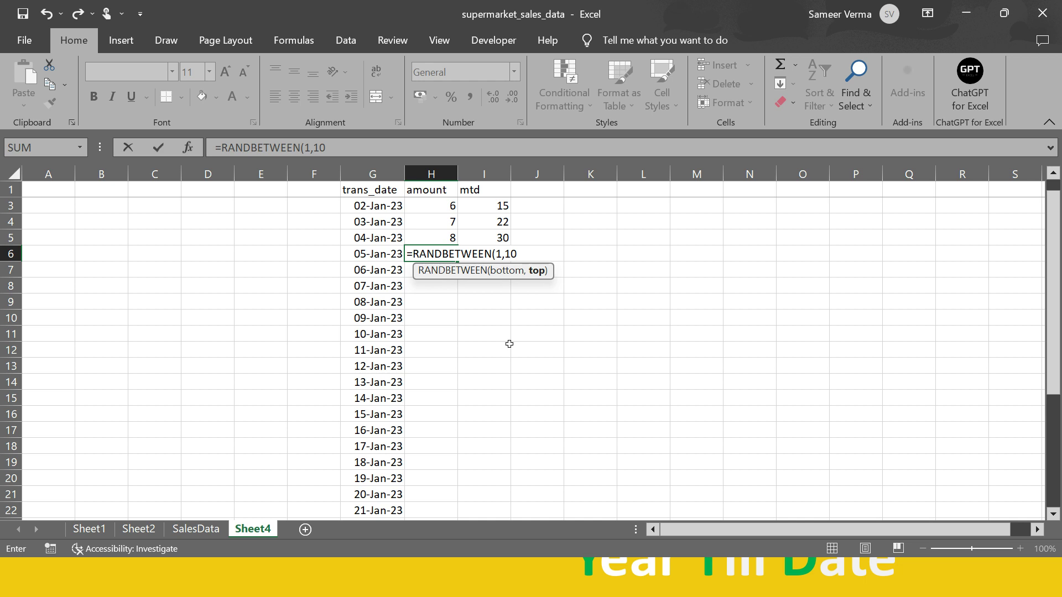
key(ctrl+Return)
Fill the random amount formula from H6 down to the 01-Feb-23 row, H33
key(Left)
key(ctrl+Down)
key(Right)
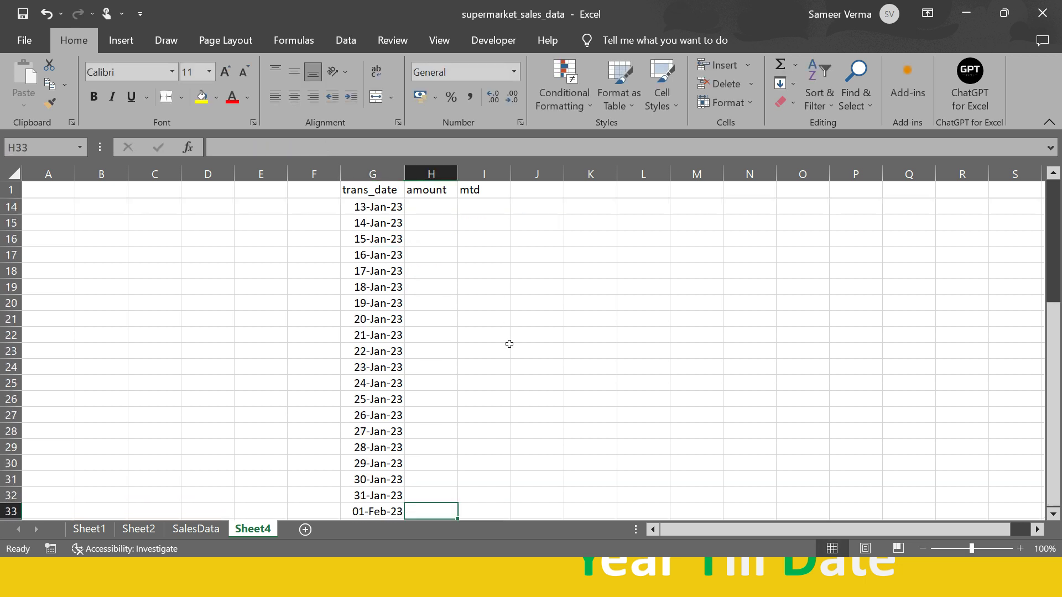
key(ctrl+shift+Up)
key(ctrl+d)
Fill the mtd formula from I5 down to the 31-Jan-23 row, I32
key(Down)
key(Up)
key(Up)
key(Right)
key(ctrl+shift+Up)
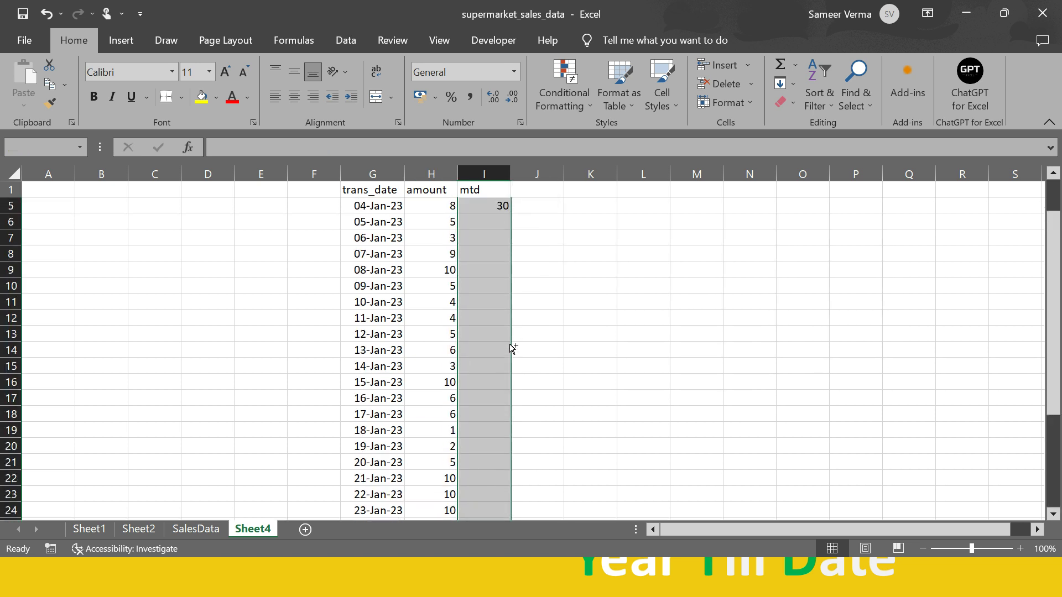
key(ctrl+d)
Review the mtd running totals and their formulas across the January rows through 31-Jan-23
scroll(474, 357, down, 3)
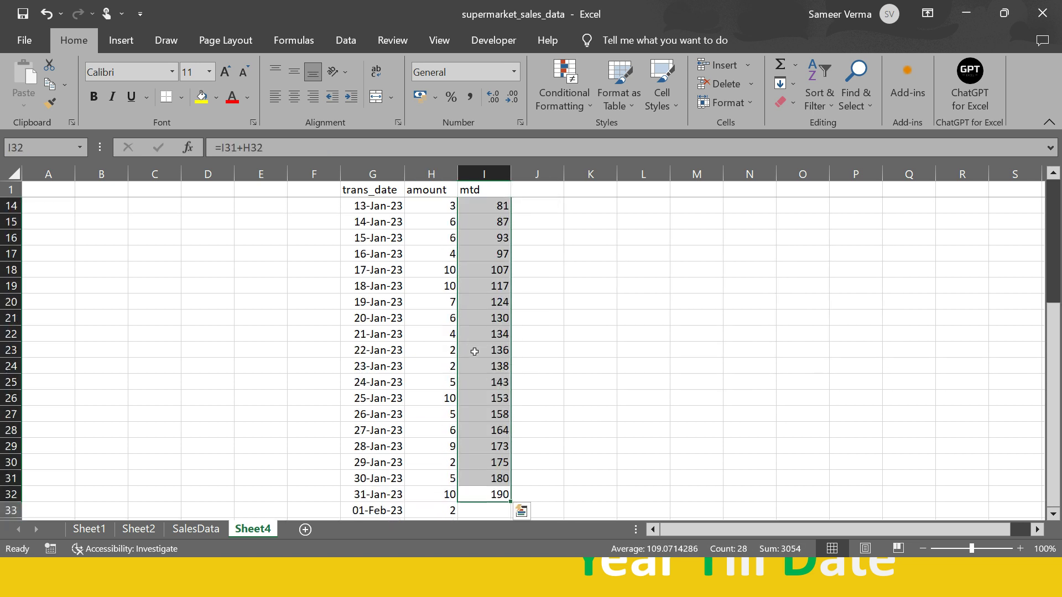
scroll(474, 352, up, 4)
click(475, 320)
scroll(491, 346, down, 5)
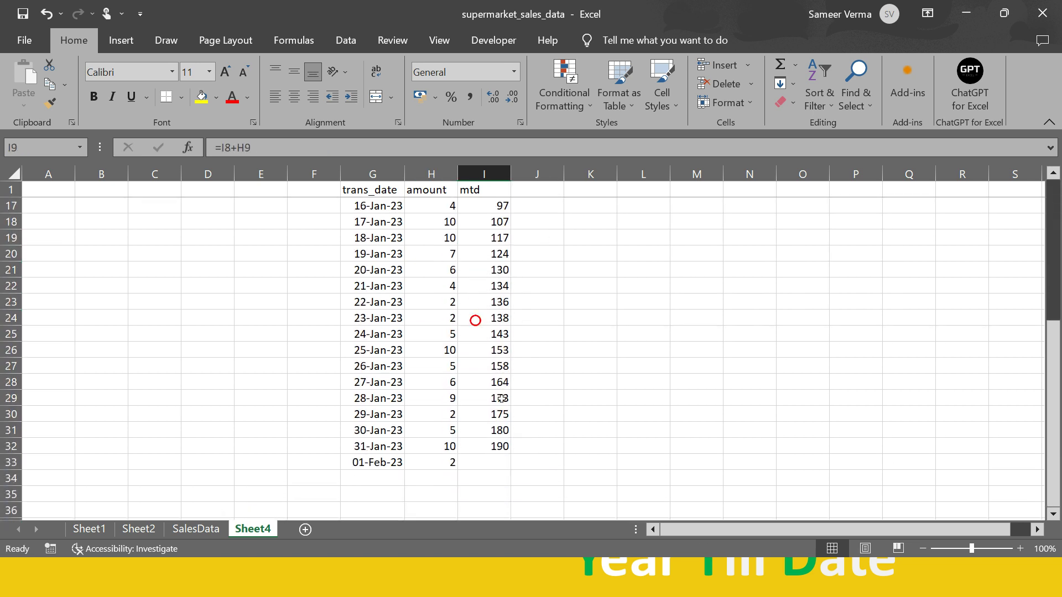
click(493, 448)
click(480, 387)
scroll(505, 376, up, 3)
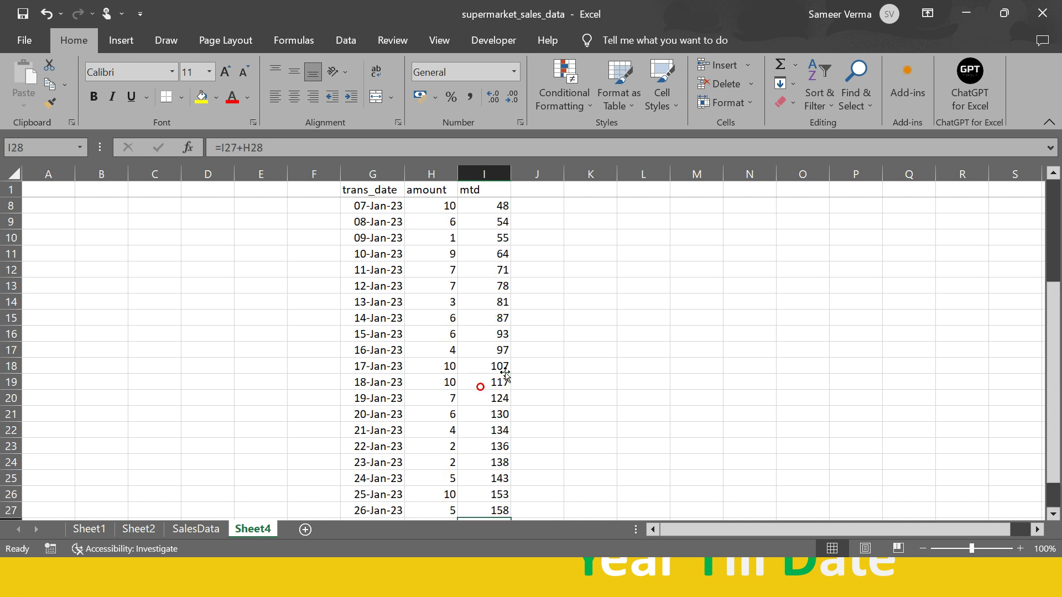
Examine how each mtd value adds the previous total and the day's amount, from the 07-Jan-23 row down to 01-Feb-23
scroll(505, 376, up, 2)
click(485, 320)
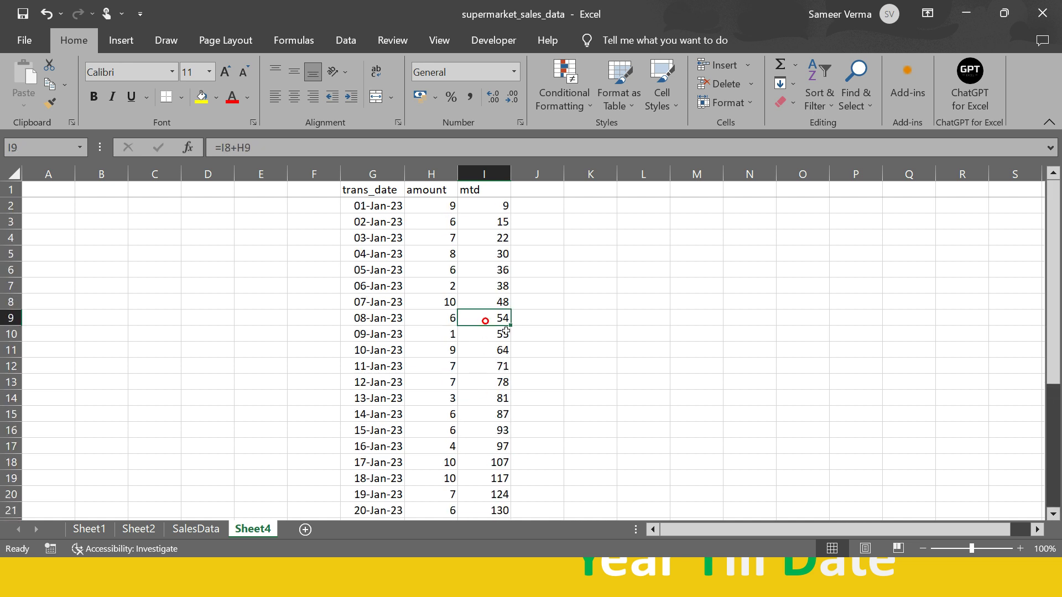
key(Up)
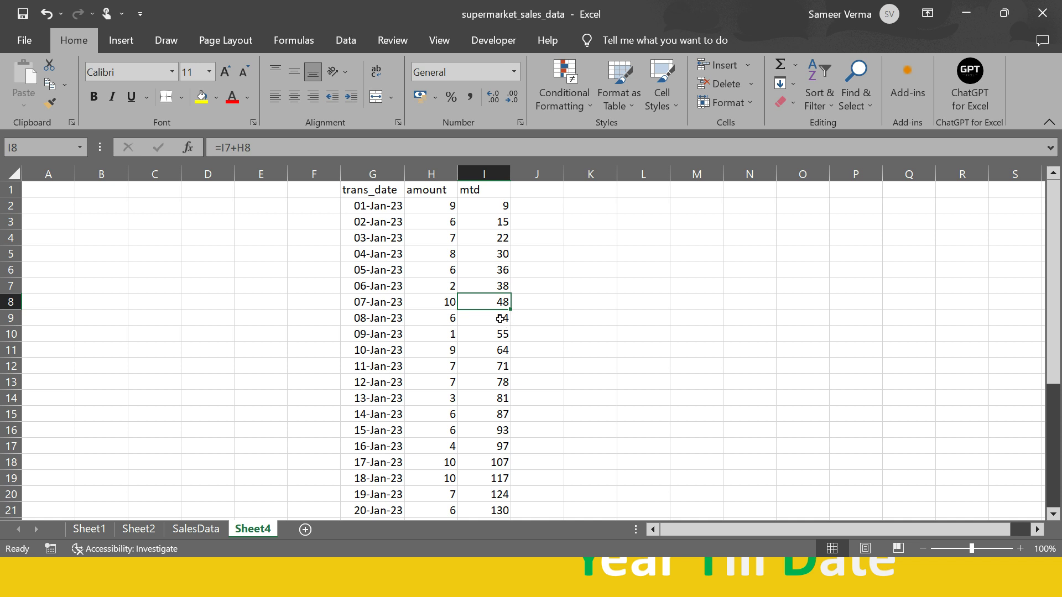
click(501, 319)
click(501, 302)
ctrl+click(451, 319)
click(505, 319)
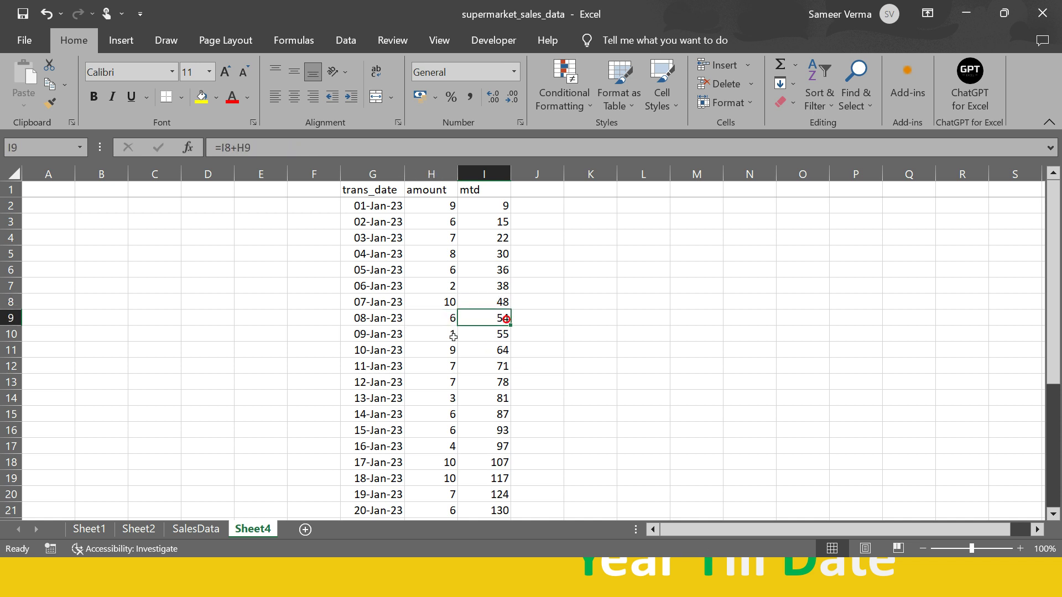
click(501, 335)
scroll(498, 360, down, 3)
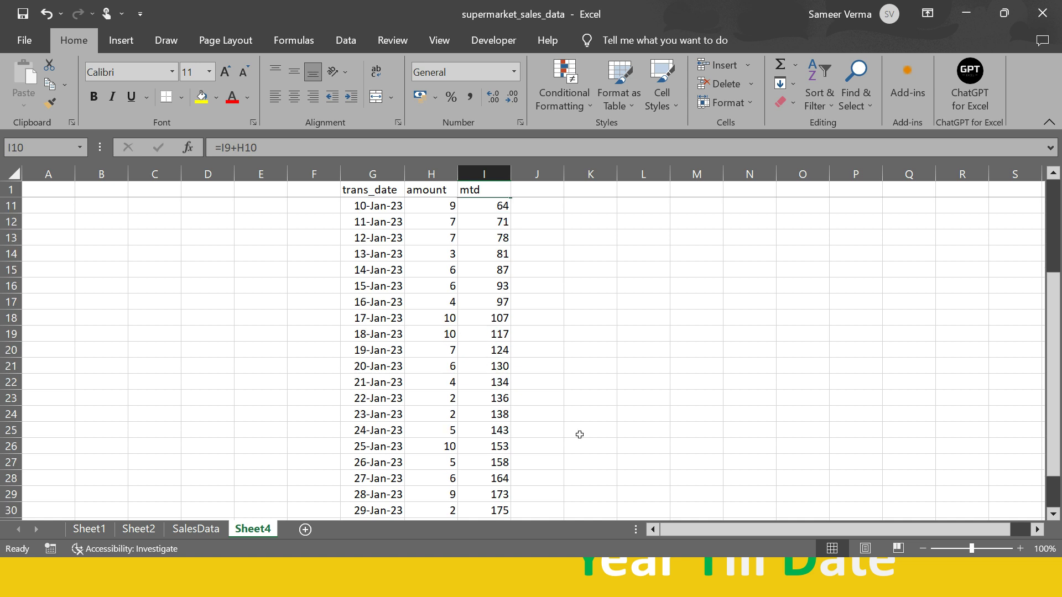
scroll(548, 407, down, 2)
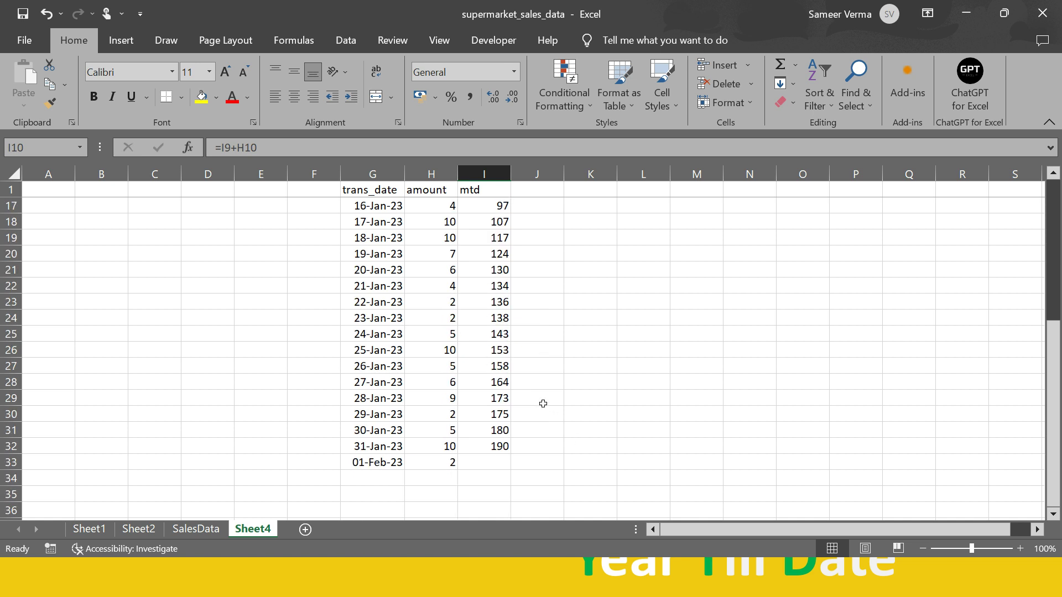
scroll(543, 404, down, 2)
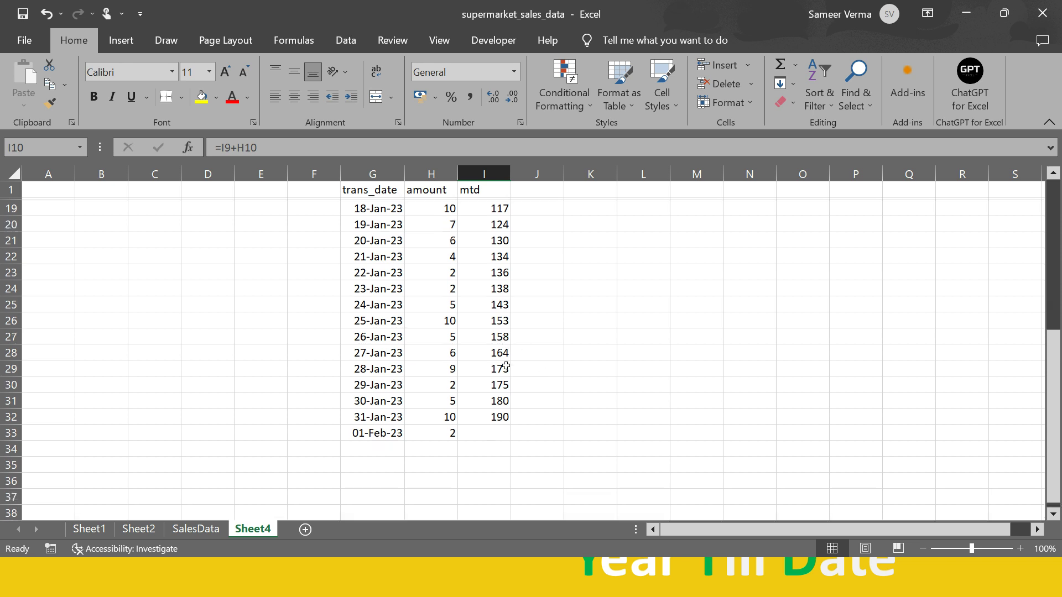
Copy the random amount formula for 01-Feb-23 from H33 into the mtd cell I33
click(381, 370)
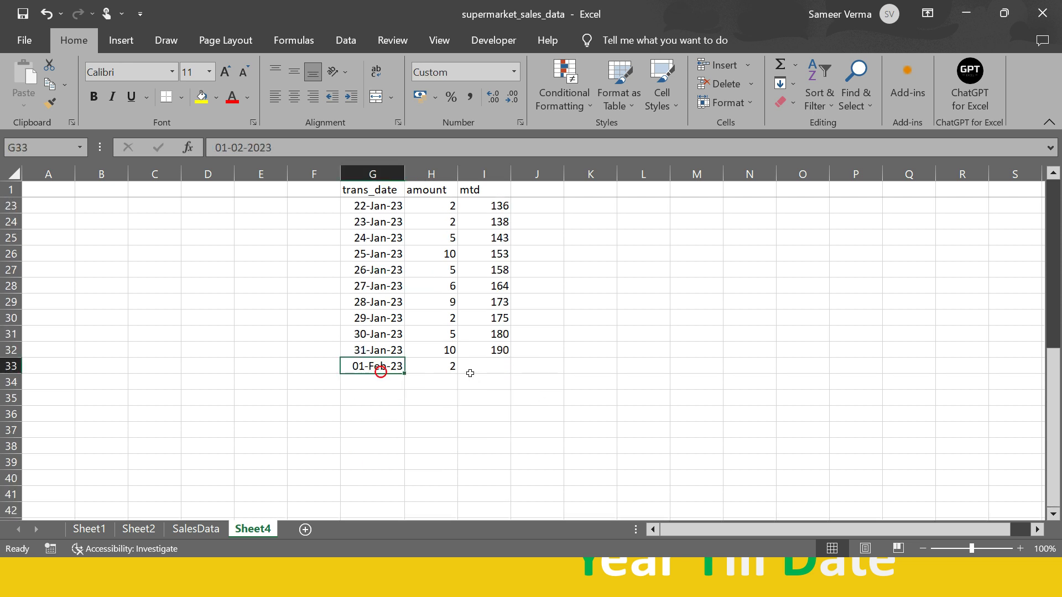
click(478, 370)
click(450, 367)
key(ctrl+c)
click(478, 366)
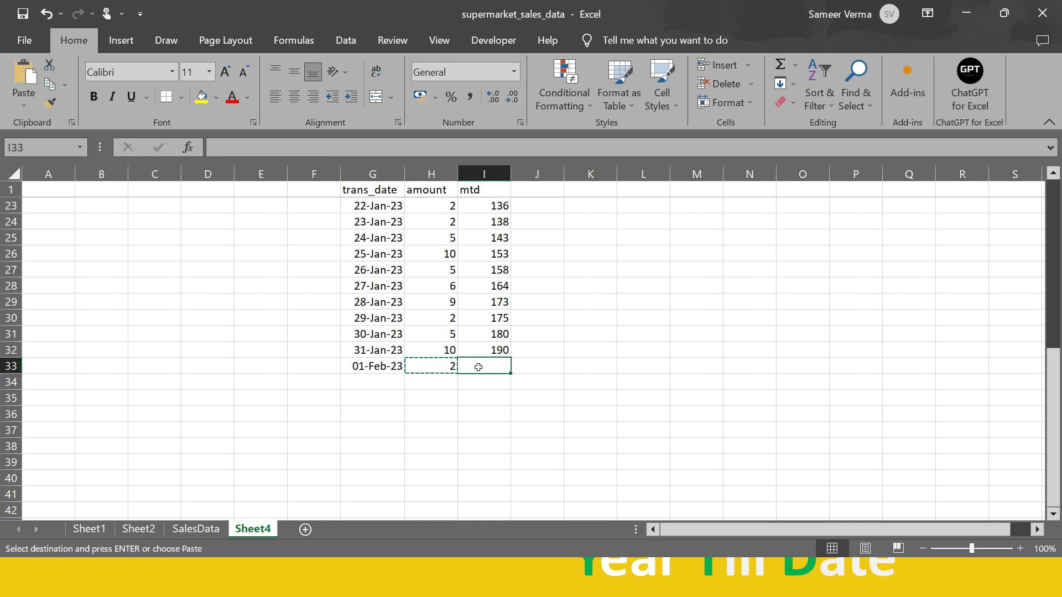
key(ctrl+v)
key(Escape)
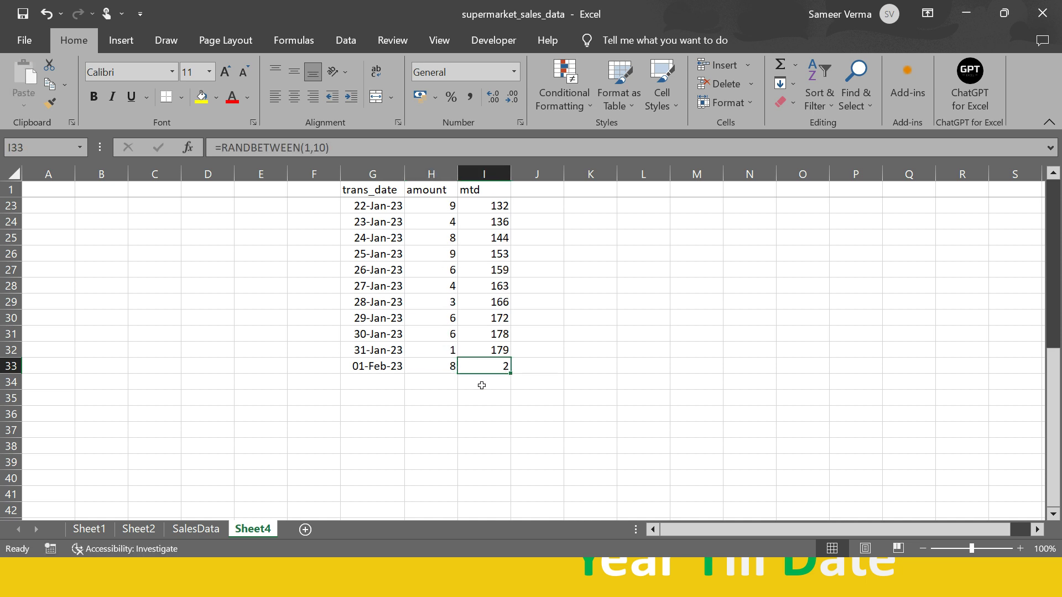
click(448, 370)
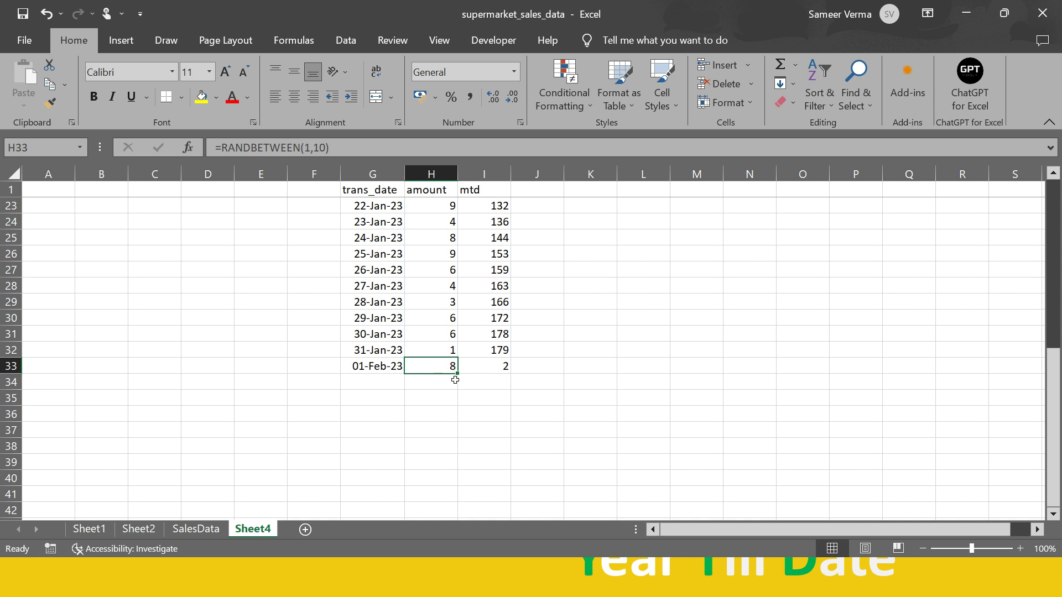
click(495, 374)
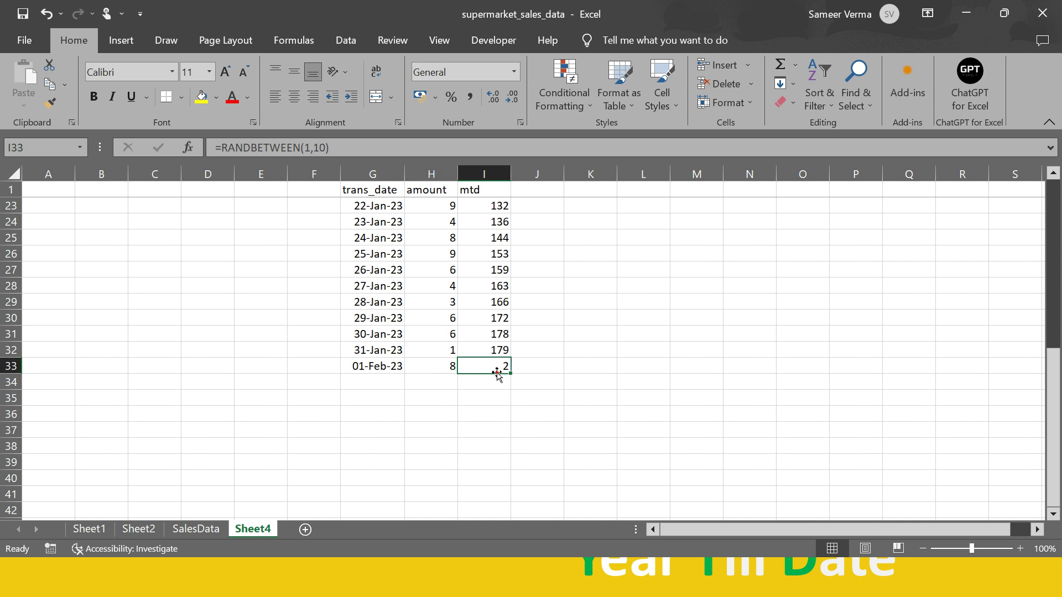
Replace the formulas in the amount and mtd columns (H and I) with their static values
click(440, 372)
key(ctrl+space)
key(shift+Right)
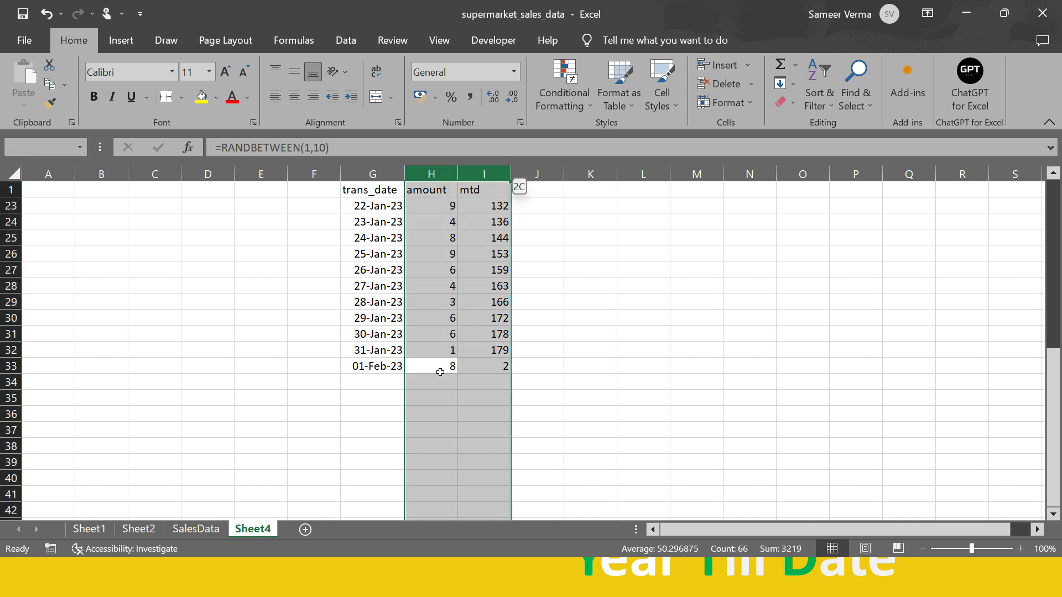
key(ctrl+c)
key(ctrl+alt+v)
key(v)
key(Return)
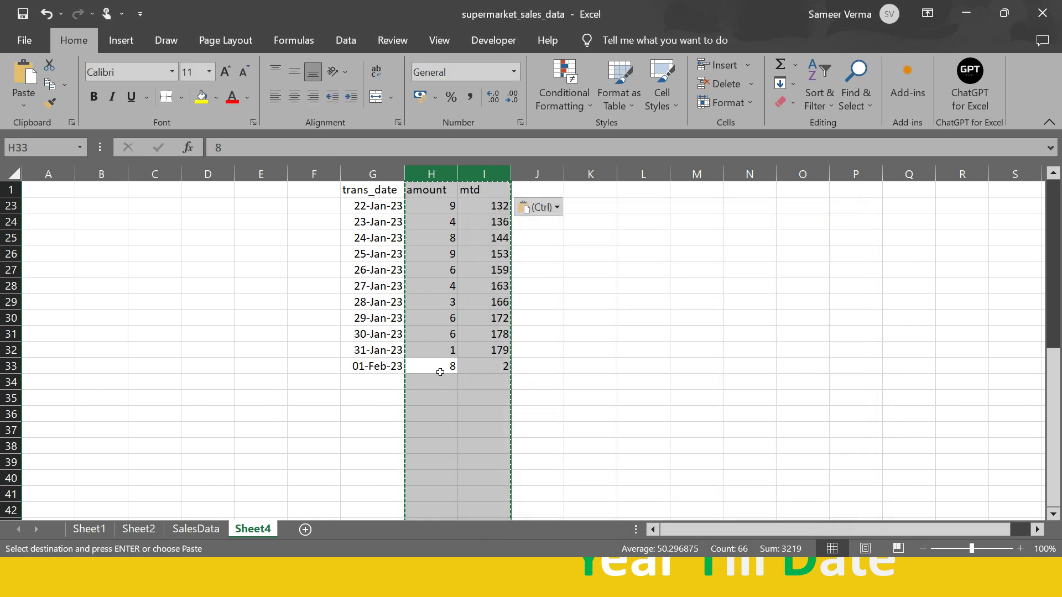
key(Escape)
key(Left)
key(Right)
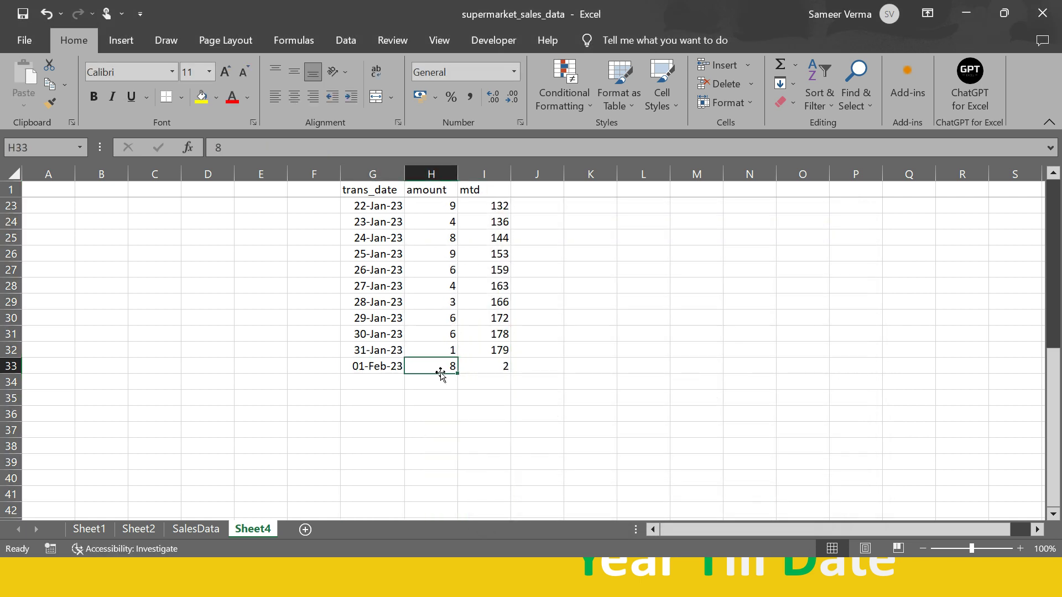
Start February's mtd by copying the fixed 01-Feb-23 amount from H33 into I33
key(ctrl+c)
key(Right)
key(ctrl+v)
key(Escape)
key(Left)
key(Right)
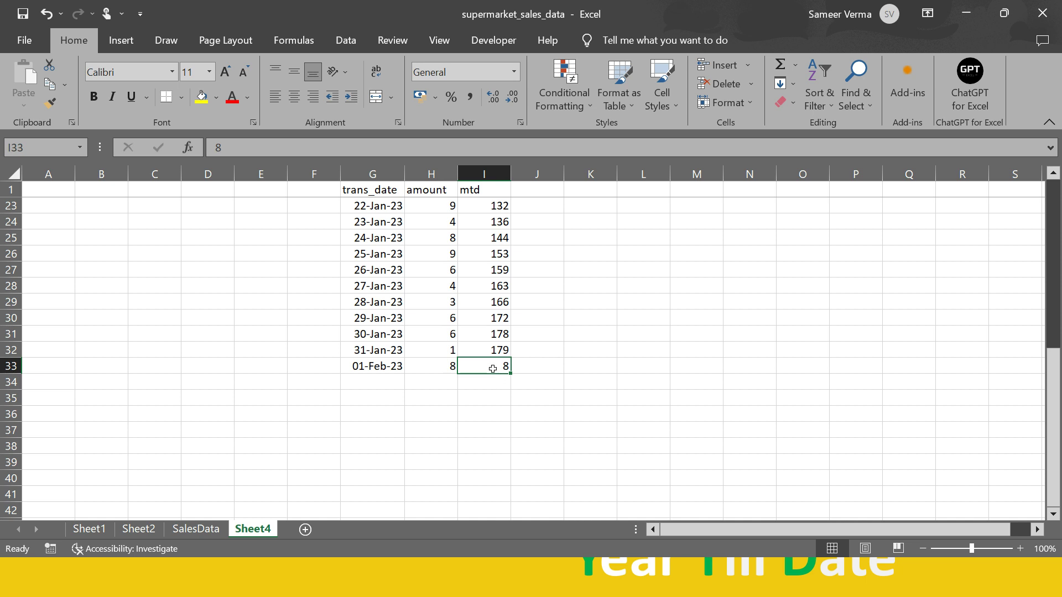
click(445, 372)
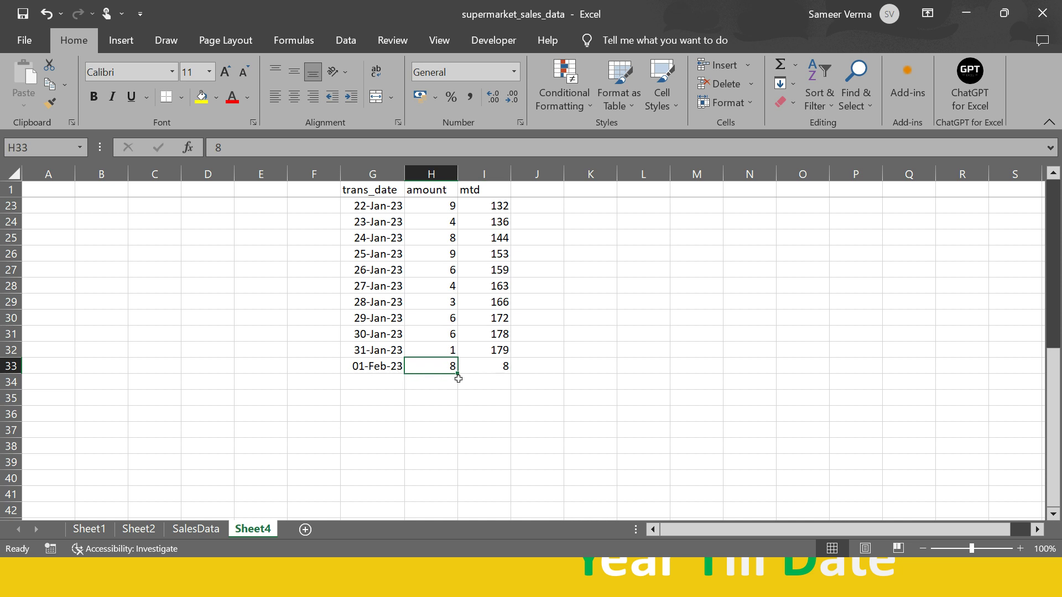
Add a row 34 entry dated 02-Feb-23 with an amount of 7
click(381, 386)
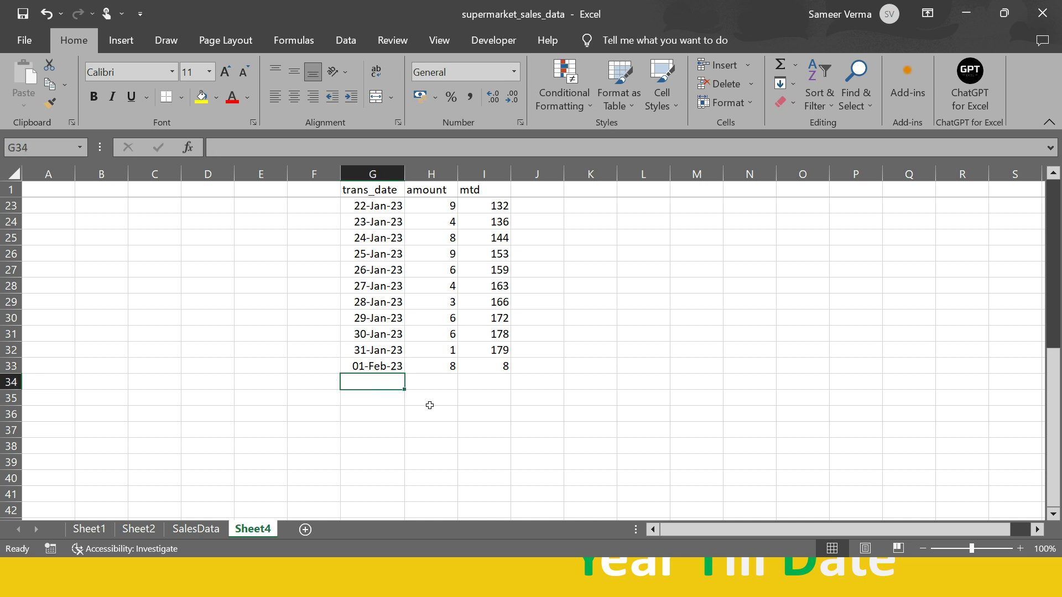
text(02feb23)
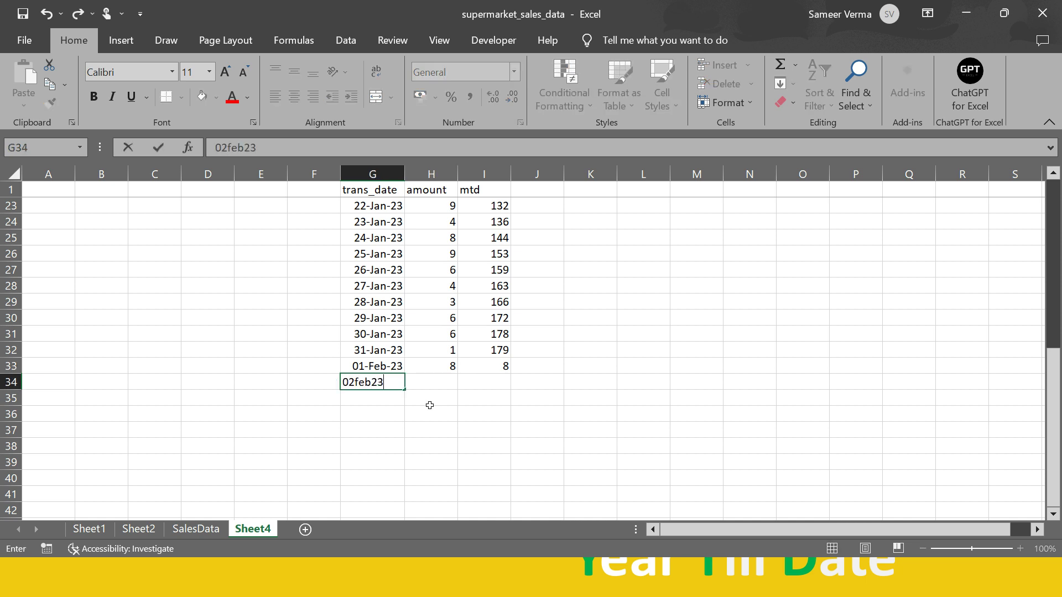
key(Tab)
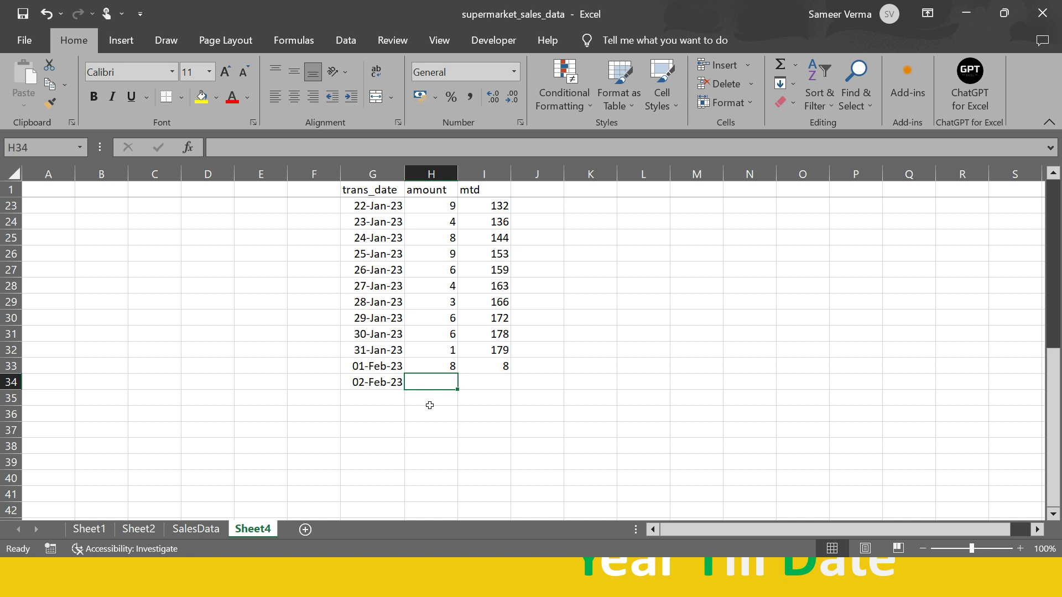
text(7)
key(Tab)
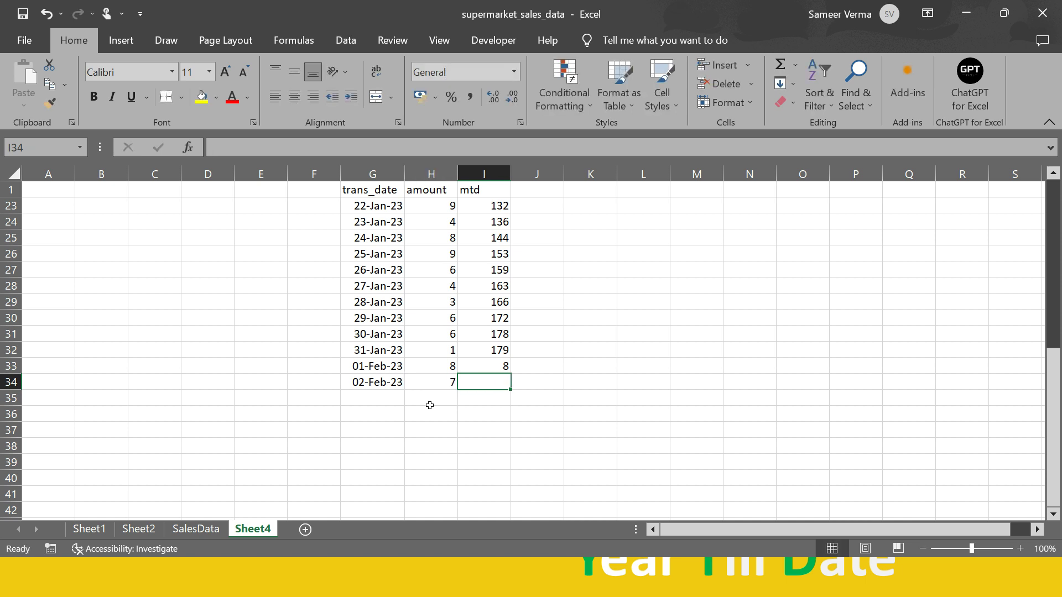
Enter =I33+H34 as the mtd formula for 02-Feb-23 in cell I34
key(Up)
key(Up)
key(Down)
key(Down)
key(Left)
key(Right)
key(Up)
key(Down)
key(Left)
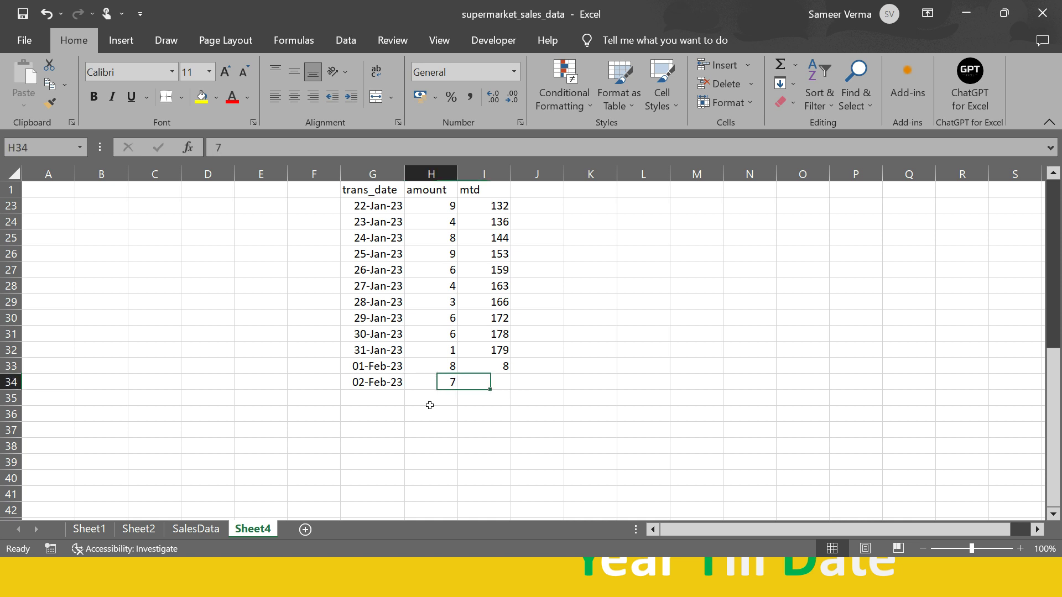
key(Right)
text(=)
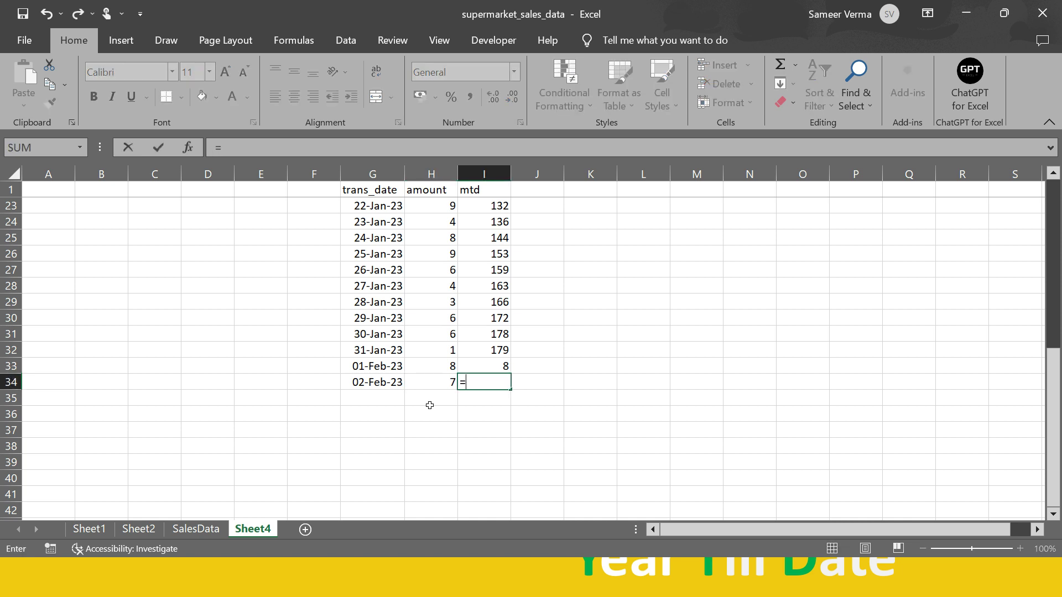
key(Up)
text(+)
key(Left)
key(Return)
key(Up)
key(Down)
Add a 03-Feb-23 entry with amount 6 in row 35 and fill the mtd formula down from I34 to I35
key(Left)
key(Left)
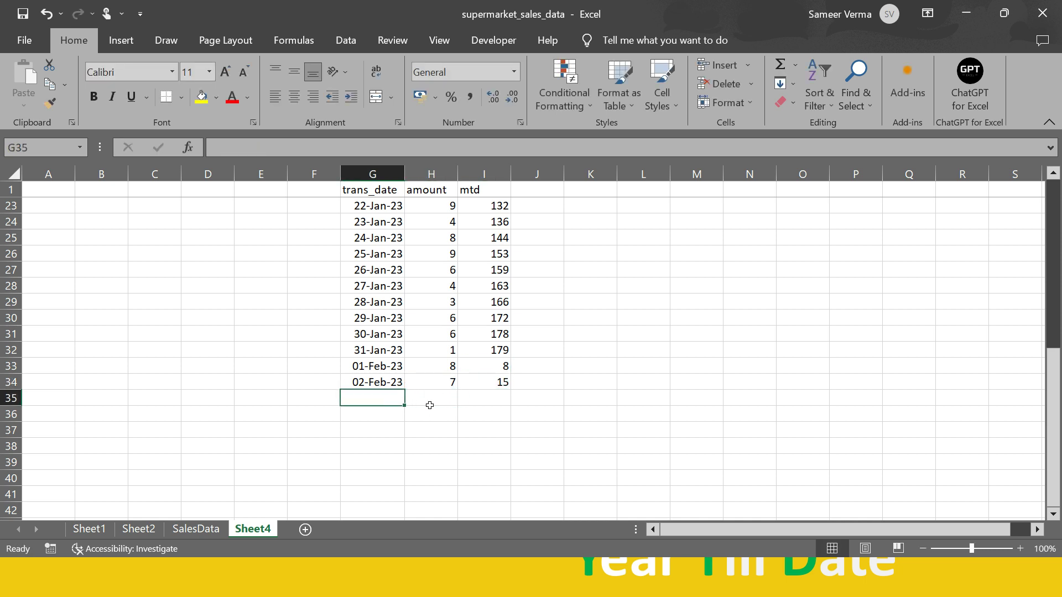
text(02)
key(BackSpace)
text(3)
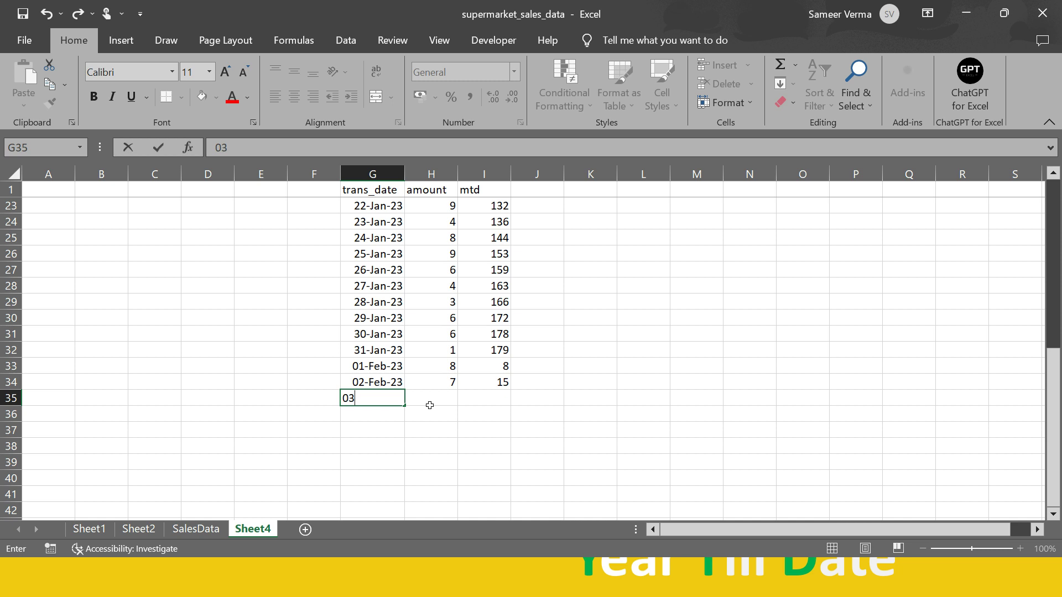
text(feb23)
key(Right)
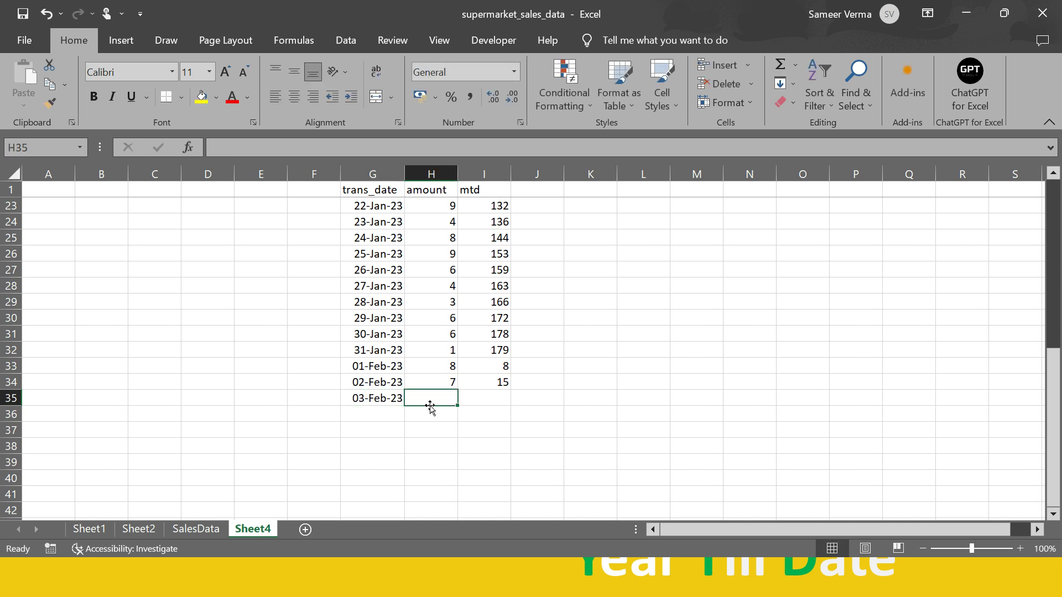
text(6)
key(Right)
key(ctrl+d)
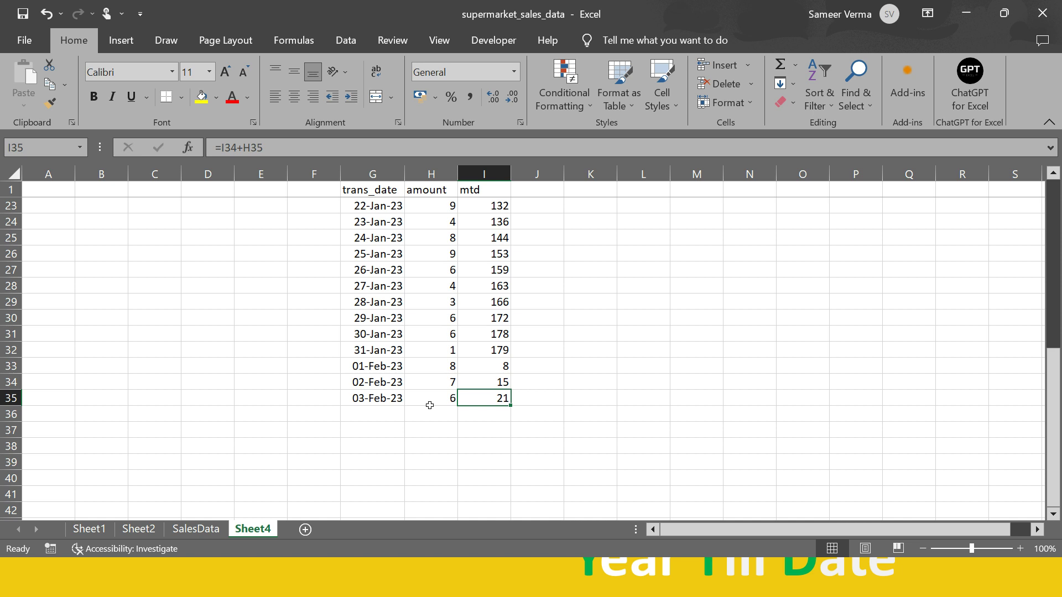
Open the SalesData sheet and examine its MTD, QTD, YTD and Total_Sample_Bill columns from the first record
click(439, 312)
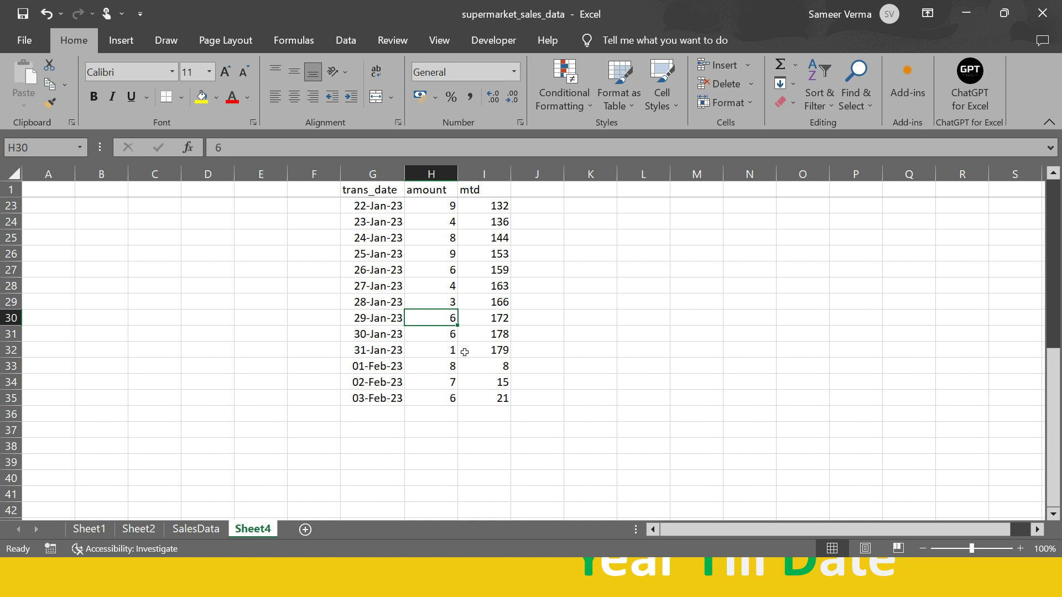
click(196, 529)
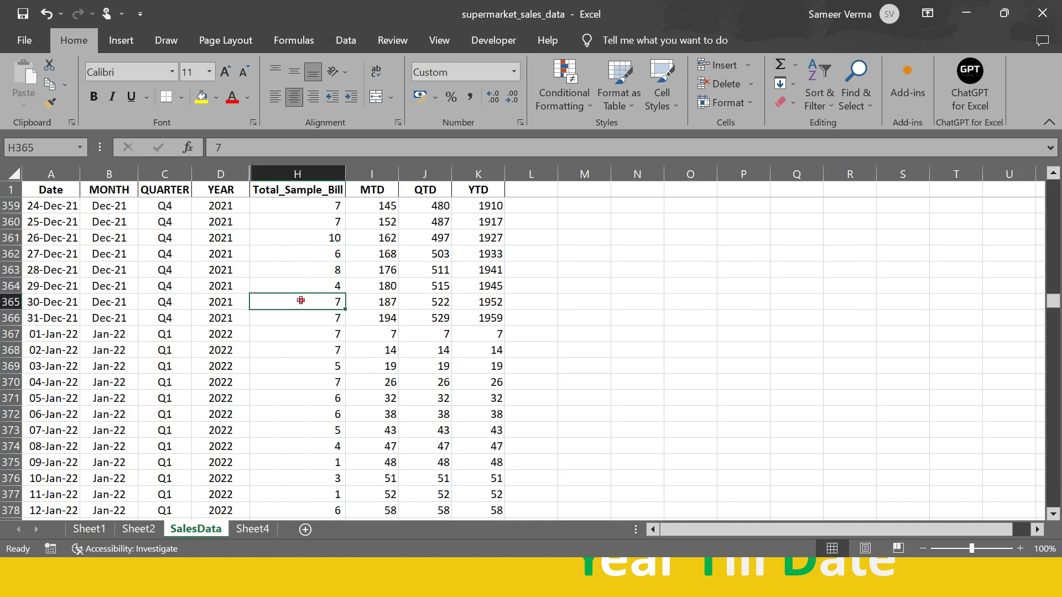
scroll(301, 300, up, 10)
key(ctrl+Home)
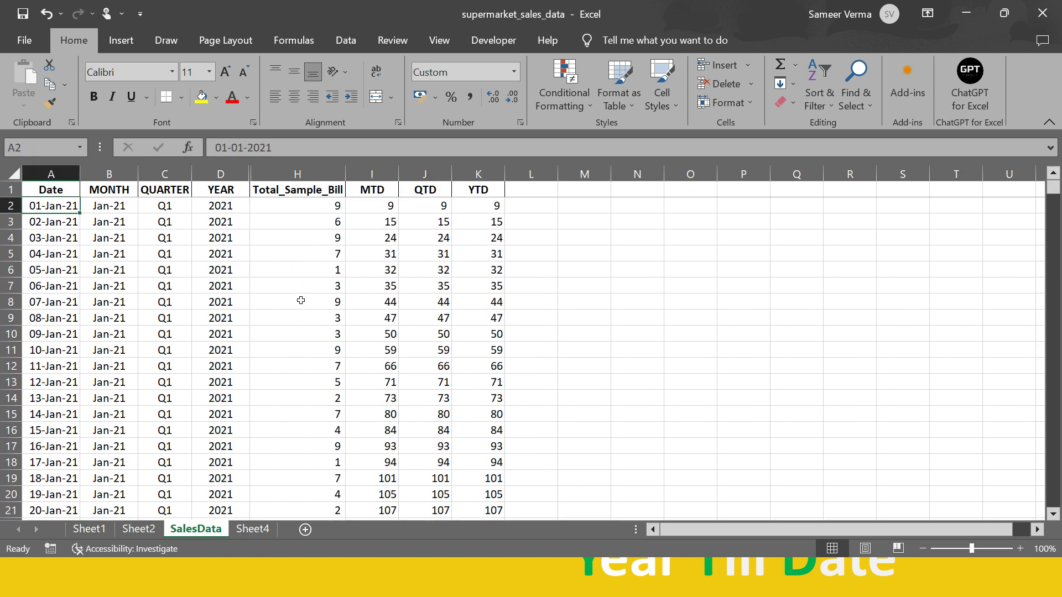
click(379, 233)
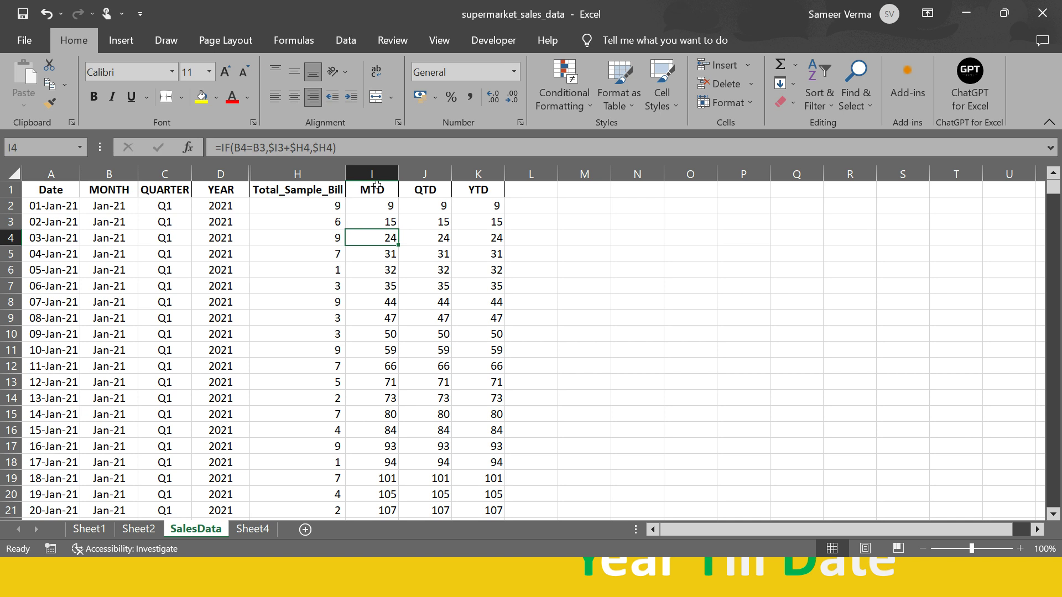
drag(371, 180, 479, 175)
click(382, 193)
click(293, 193)
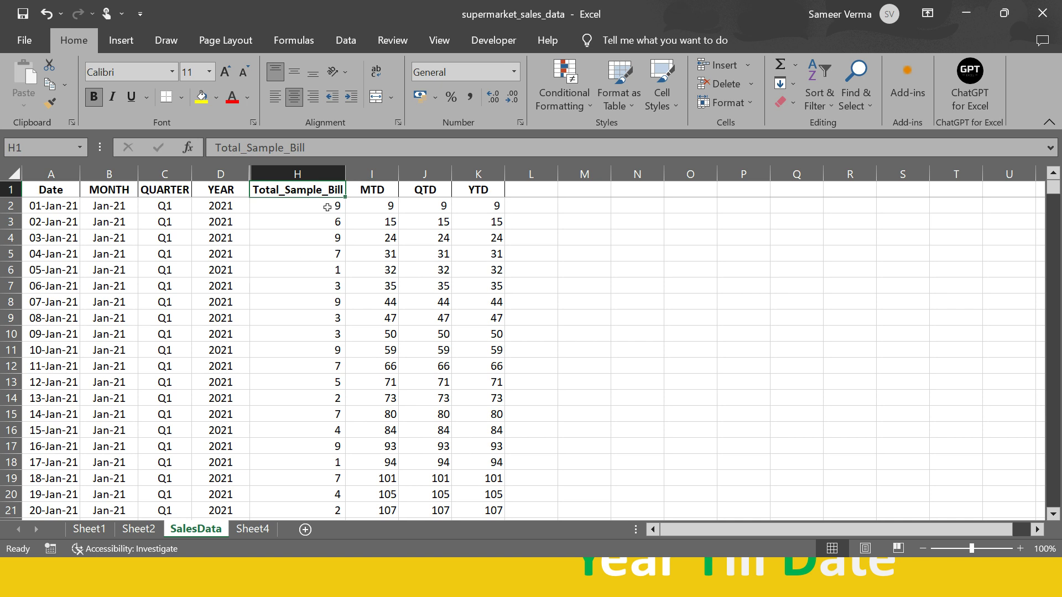
Examine the Date, MONTH, QUARTER and YEAR columns alongside the first MTD and Total_Sample_Bill values
click(42, 183)
click(49, 172)
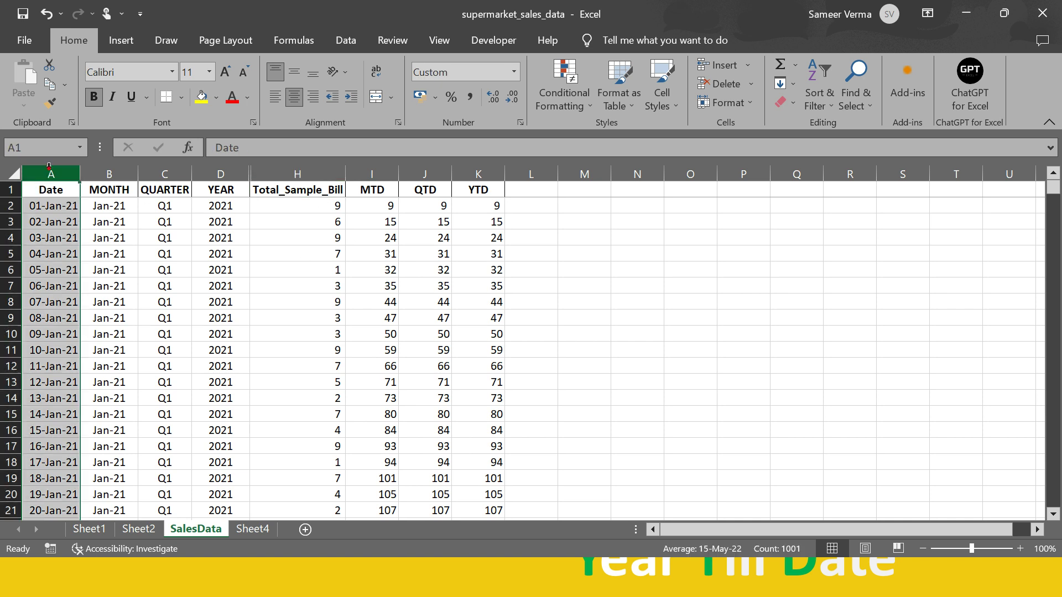
click(53, 221)
click(110, 218)
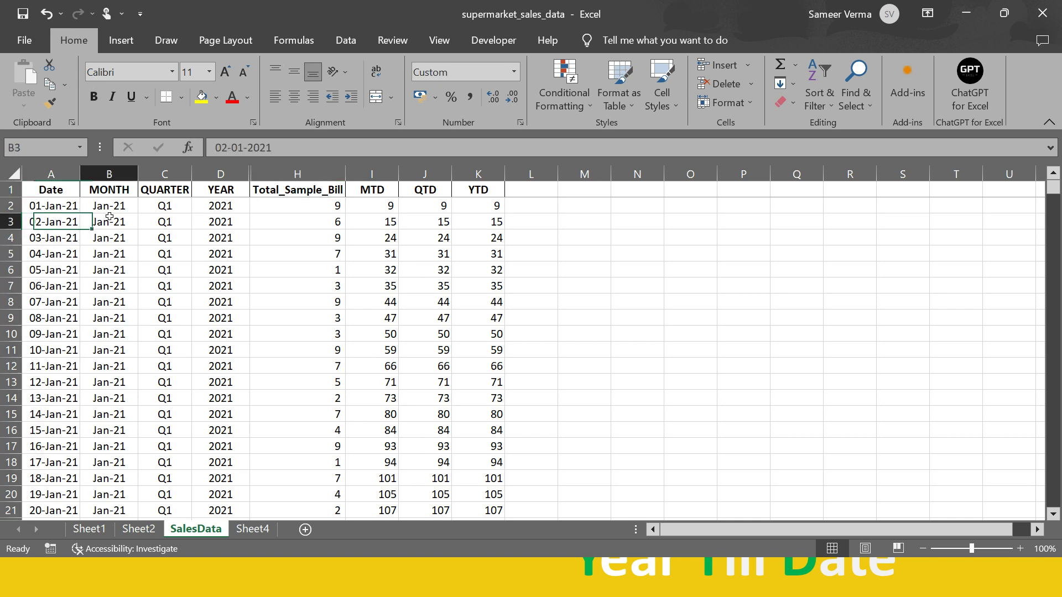
click(184, 223)
click(227, 224)
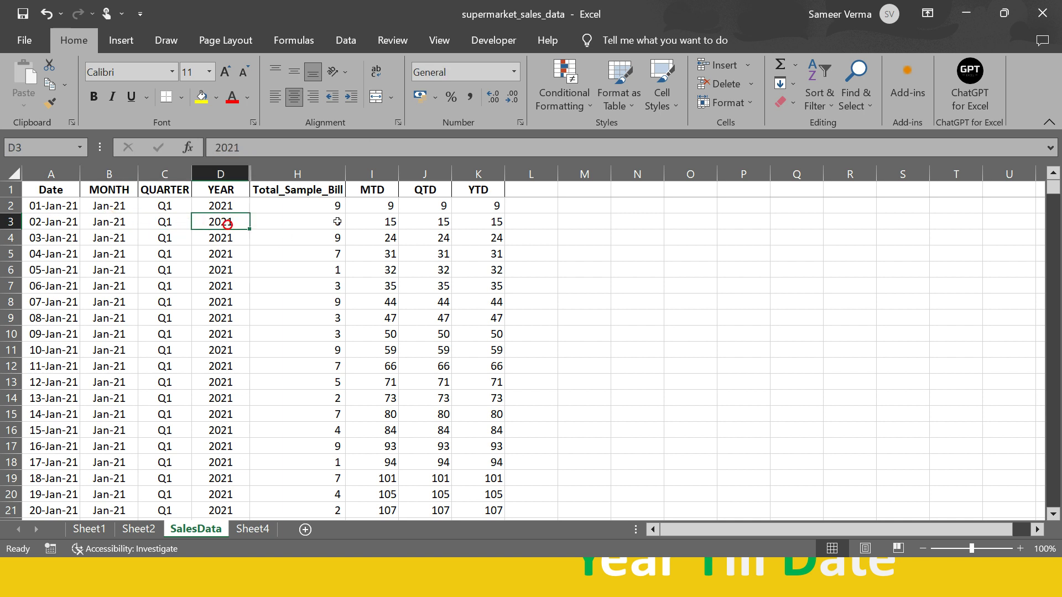
click(374, 207)
click(321, 213)
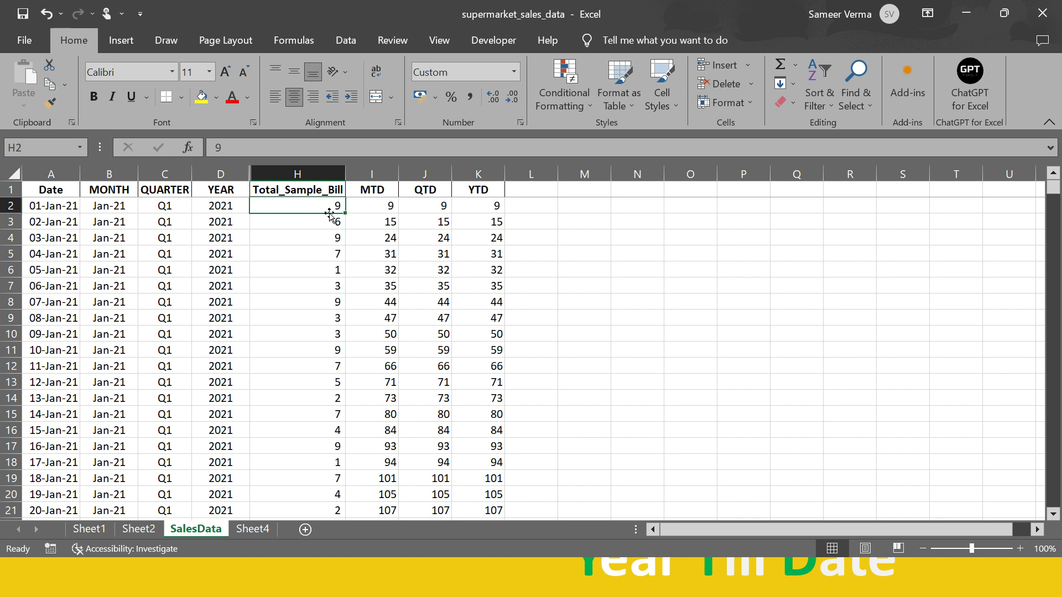
Compare the MTD, QTD and YTD values of the 01-Jan-21 record with Total_Sample_Bill, and inspect the 02-Jan-21 MTD formula
drag(372, 209, 467, 208)
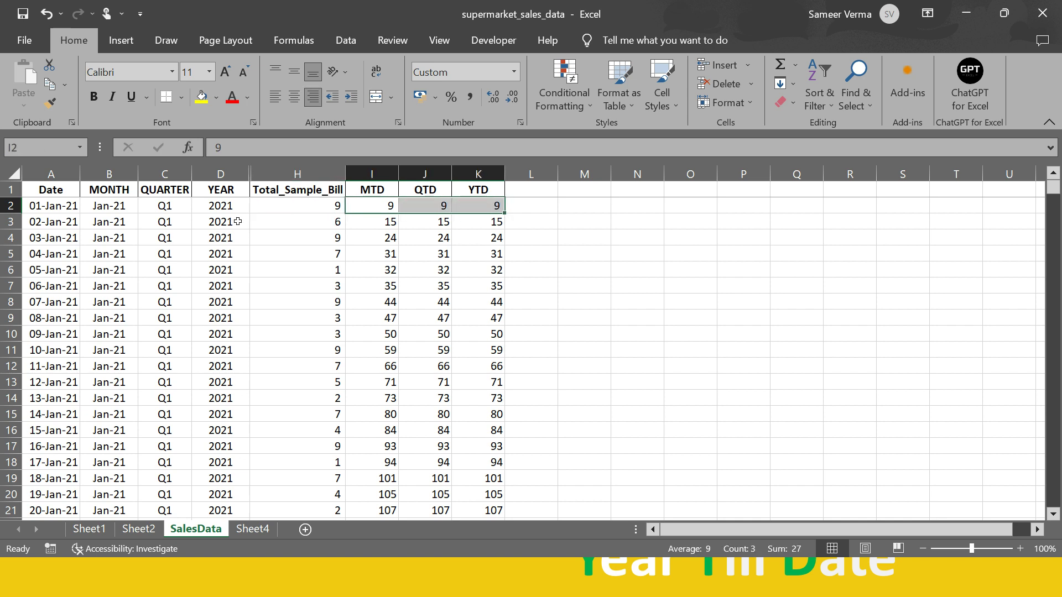
click(327, 213)
click(362, 208)
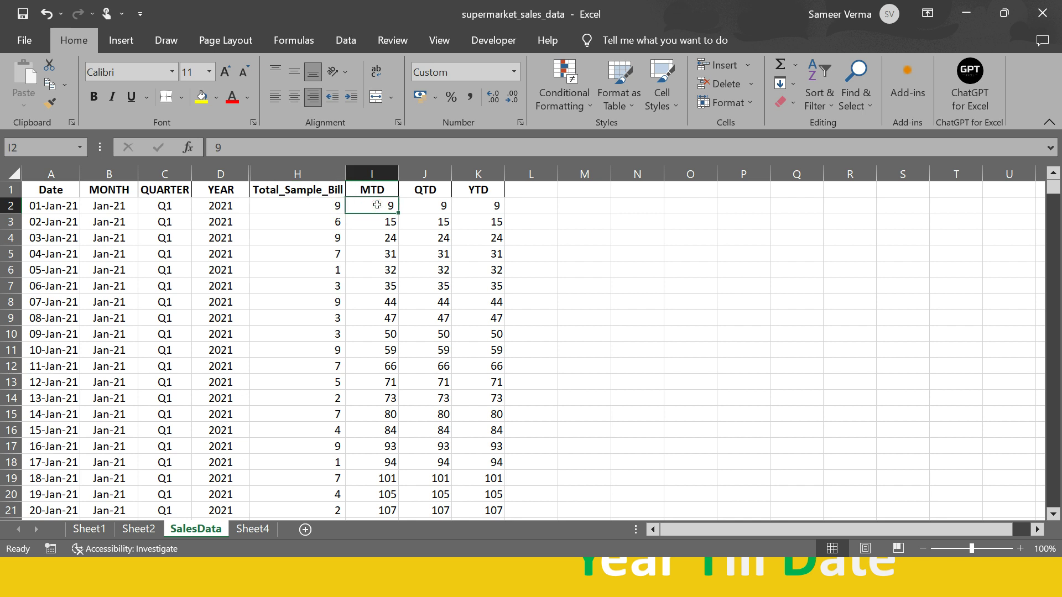
click(424, 206)
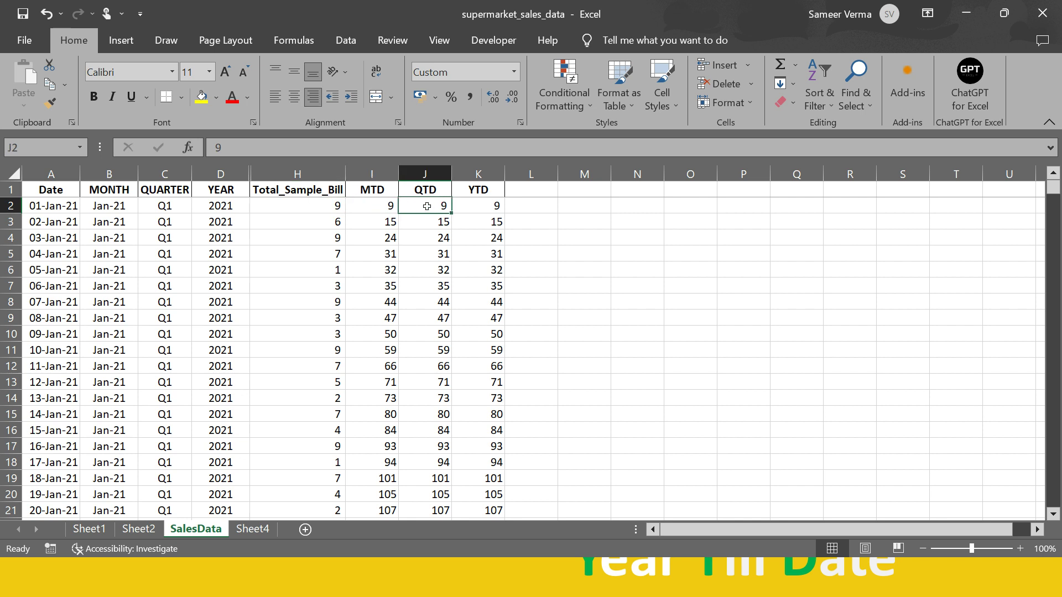
click(476, 211)
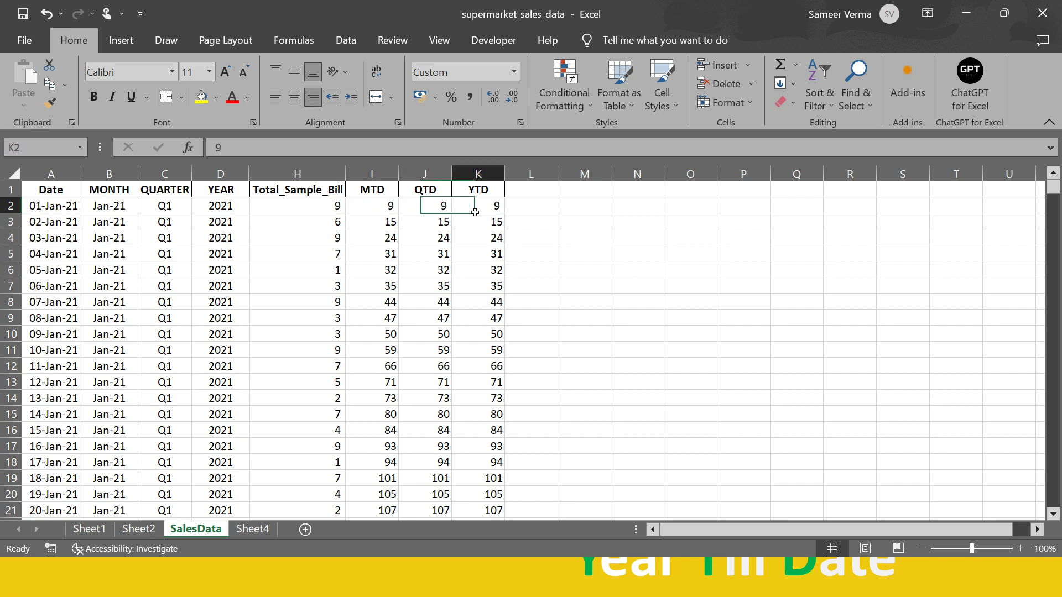
click(386, 228)
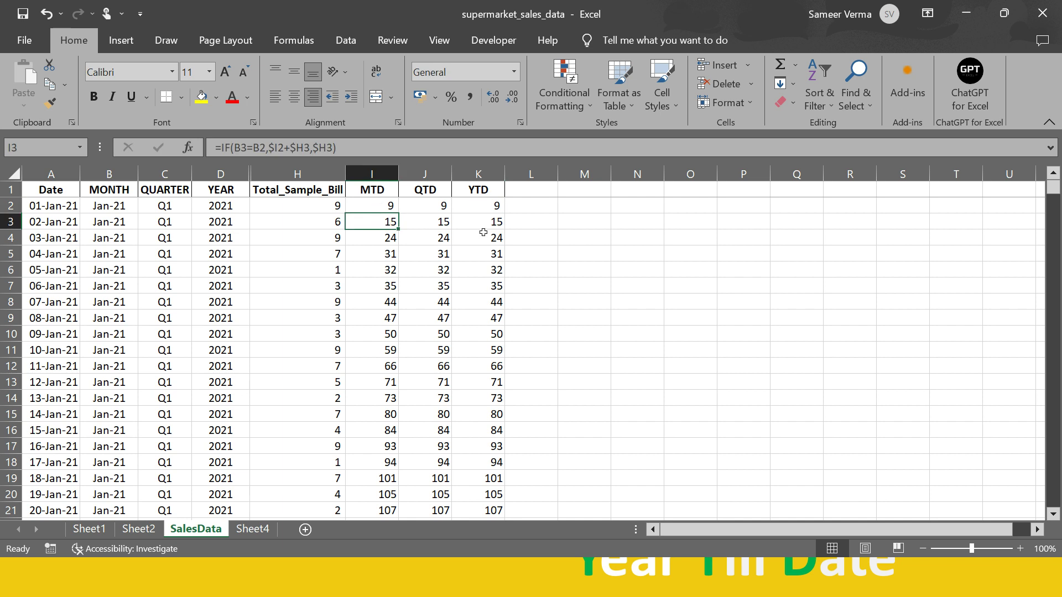
Examine the change from 31-Jan-21 to 01-Feb-21, comparing the February record's MTD formula with its Total_Sample_Bill
scroll(487, 260, down, 2)
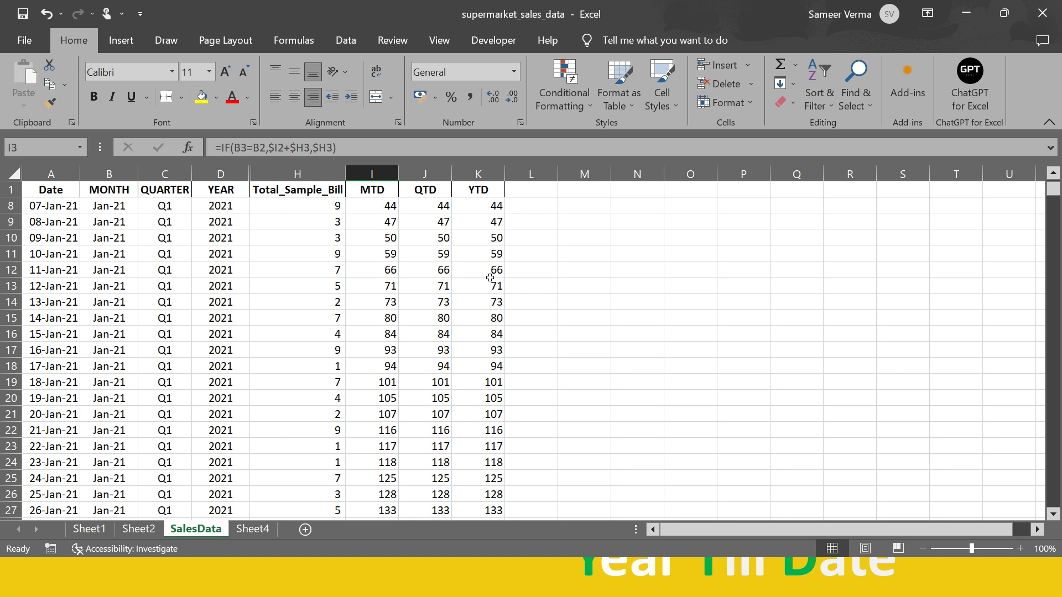
scroll(422, 348, down, 2)
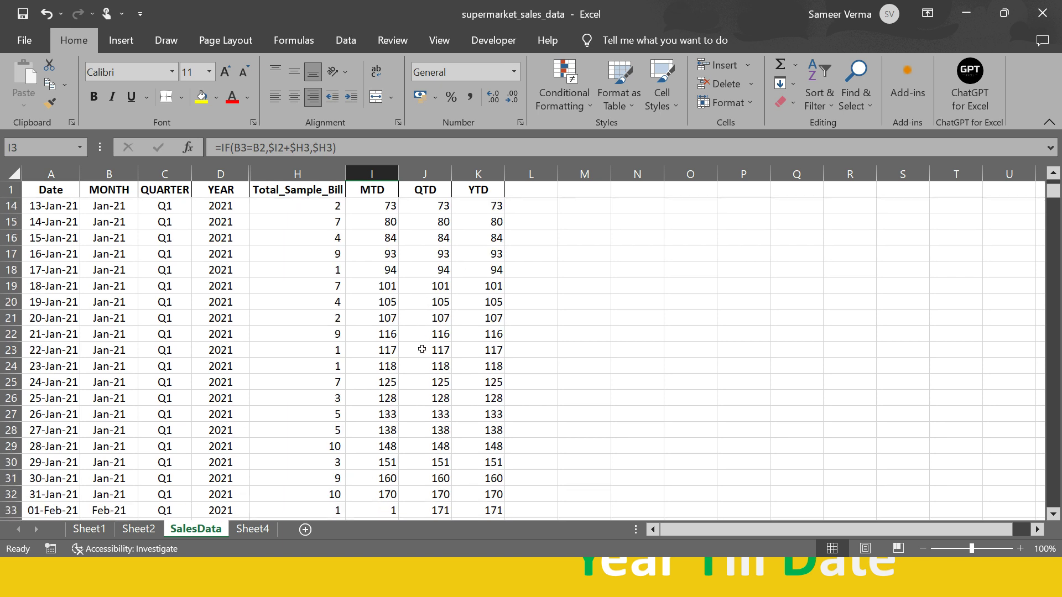
scroll(422, 348, down, 1)
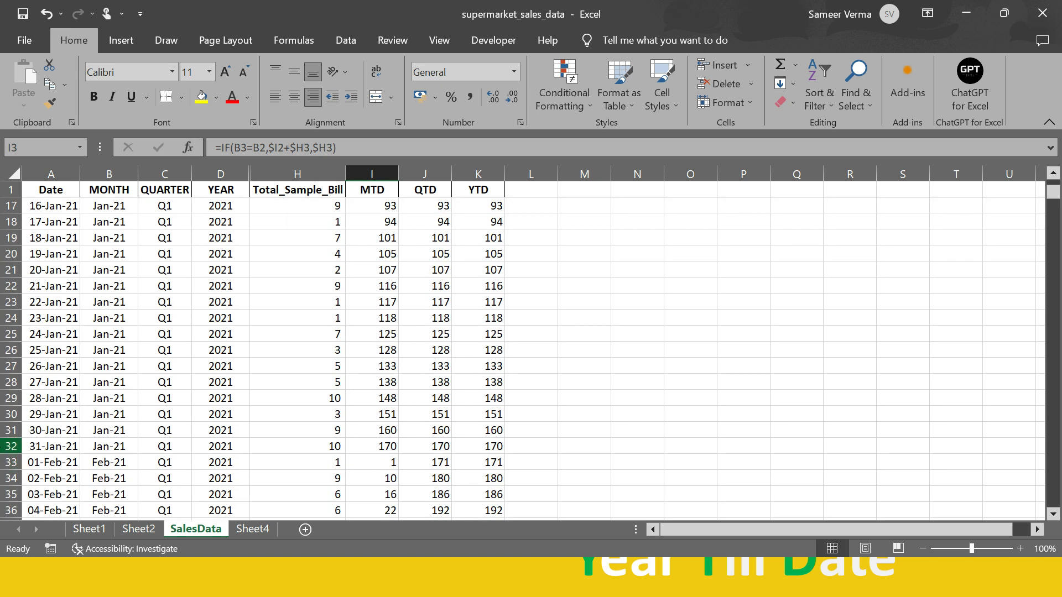
click(4, 446)
scroll(425, 456, down, 2)
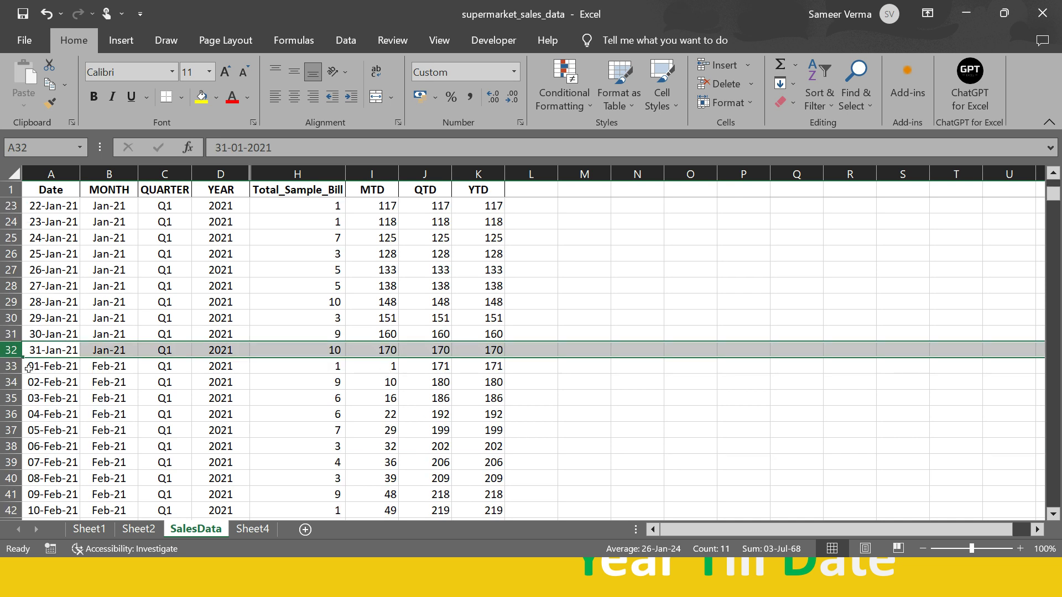
click(9, 366)
click(364, 363)
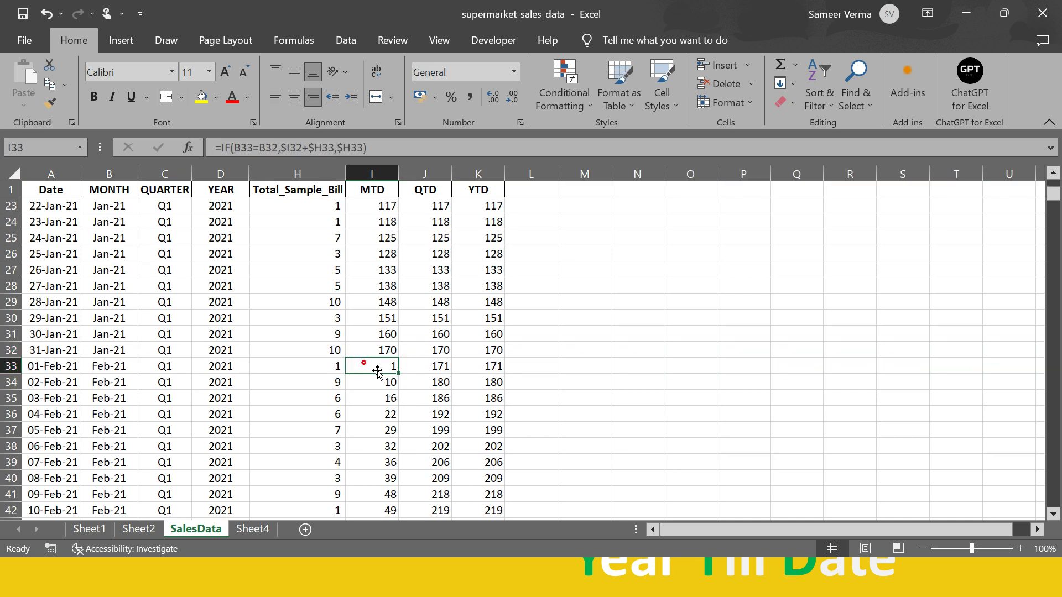
click(320, 370)
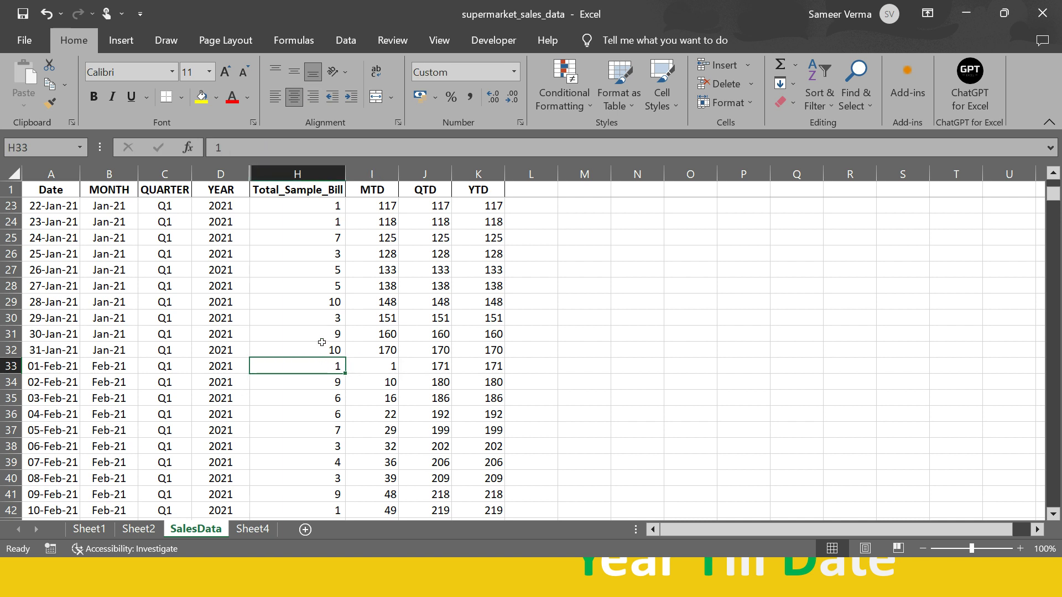
Inspect the QTD and YTD formulas of the 01-Feb-21 record
click(443, 368)
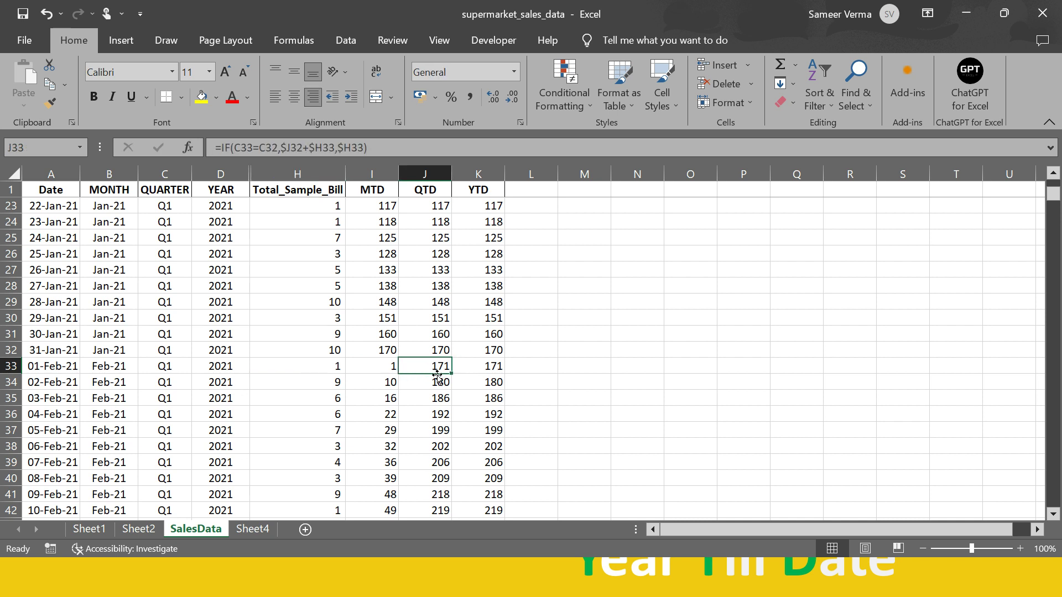
click(488, 367)
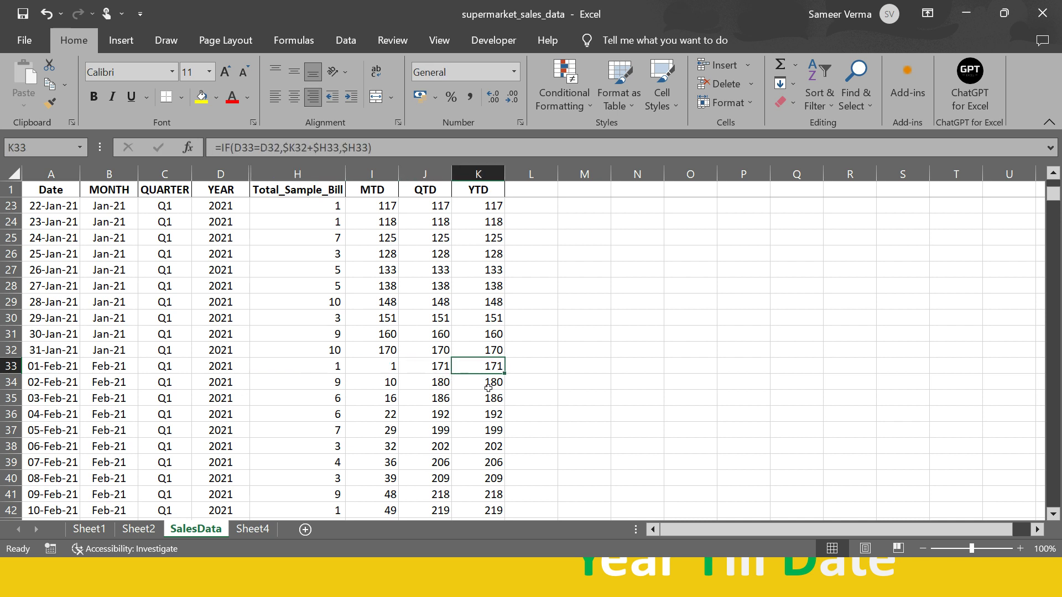
click(436, 368)
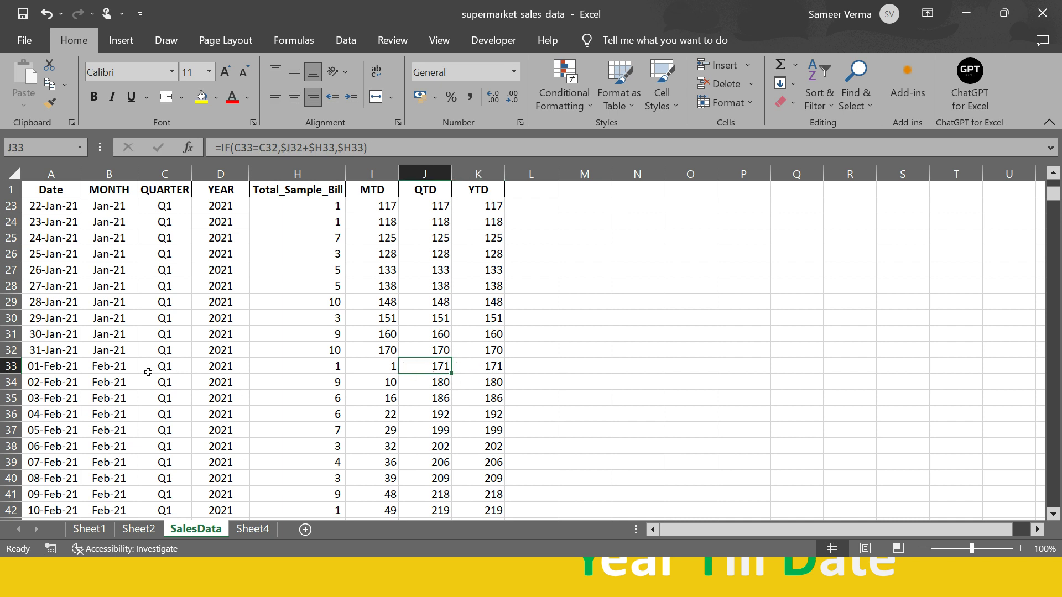
click(493, 369)
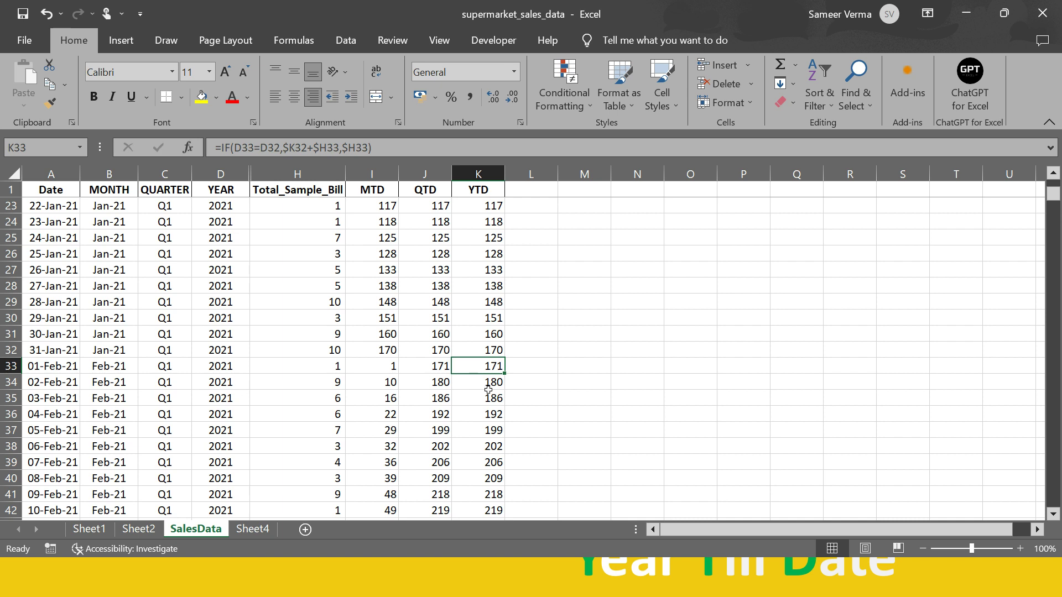
Find the 01-Apr-21 record at the change from Q1 to Q2 and examine its MTD, QTD and Total_Sample_Bill cells
scroll(487, 390, down, 8)
scroll(480, 416, down, 3)
scroll(481, 431, up, 2)
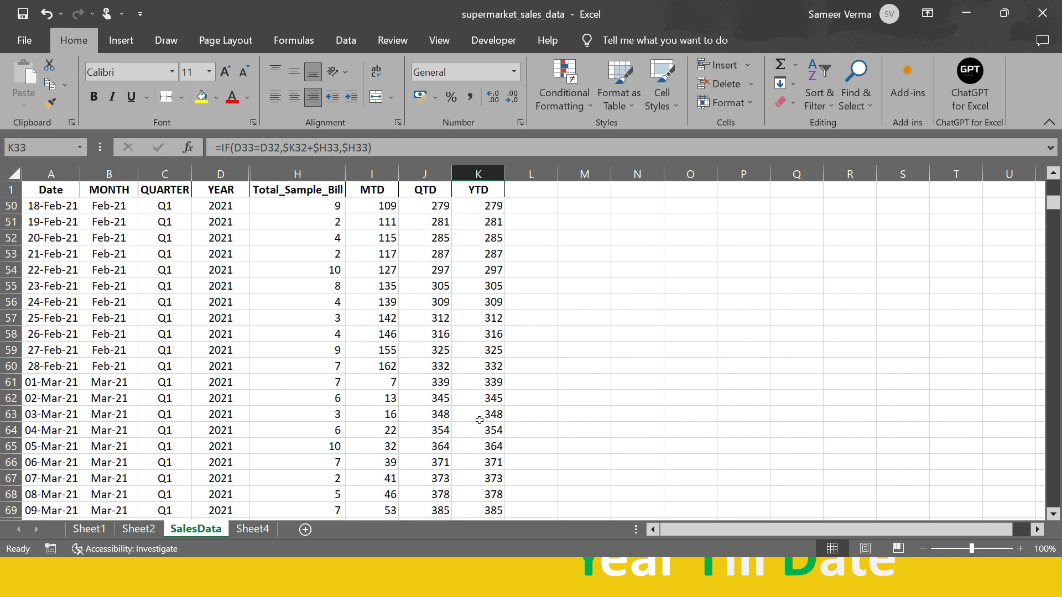
scroll(131, 383, down, 11)
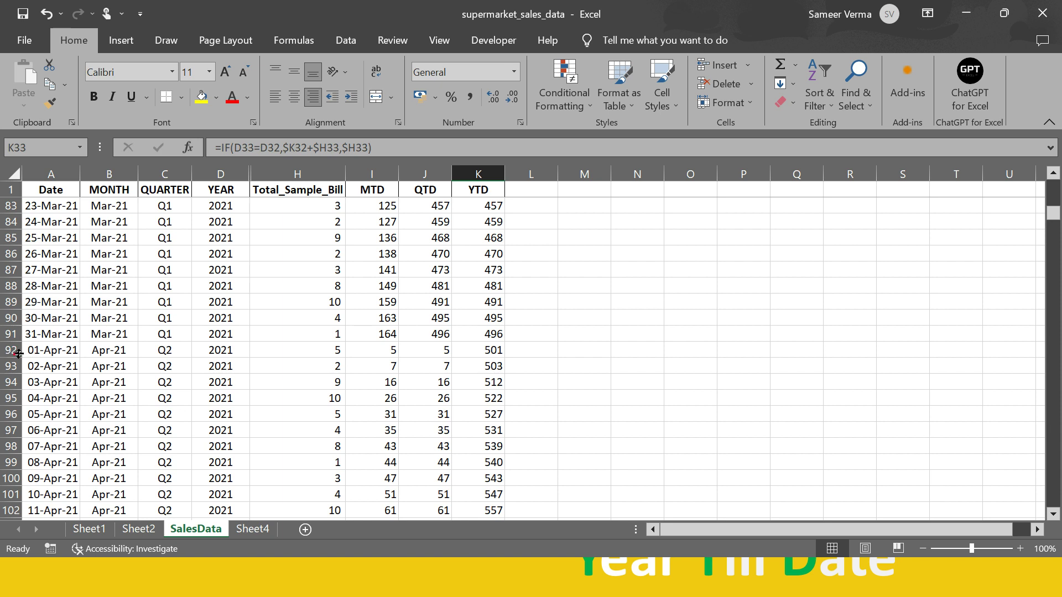
click(14, 352)
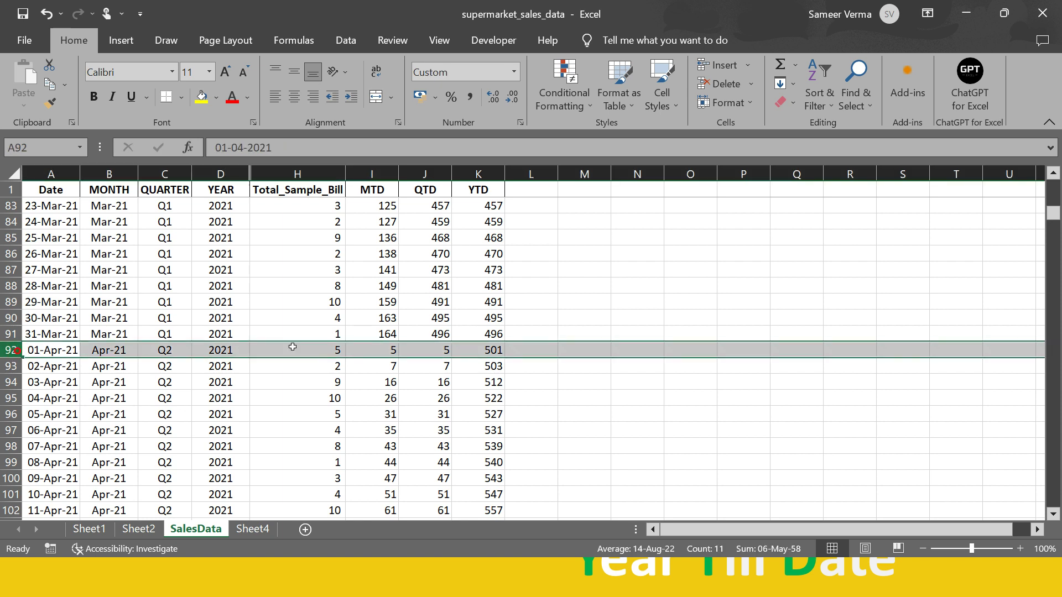
click(381, 347)
click(434, 350)
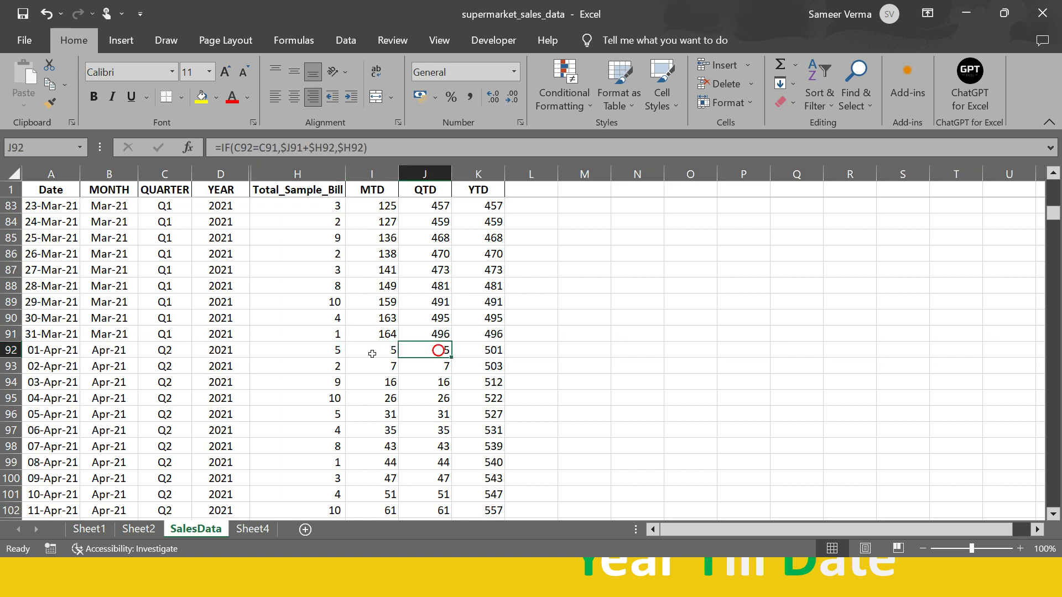
click(331, 352)
Fill the mtd formula from I34 down into cell I35 on Sheet4 and return to the SalesData sheet
key(ctrl+Down)
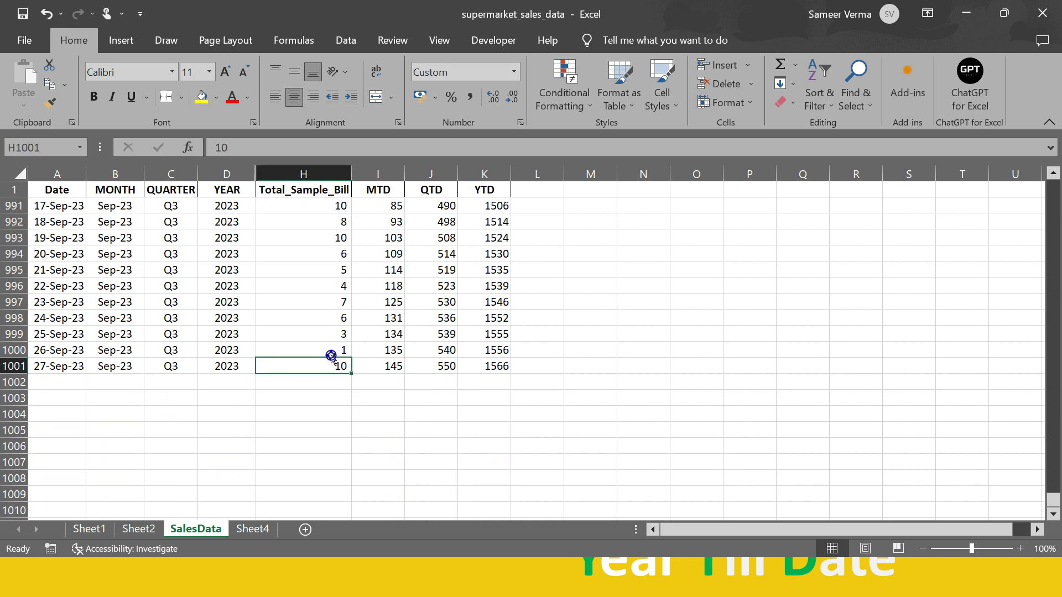
scroll(341, 378, up, 13)
key(ctrl+Page_Down)
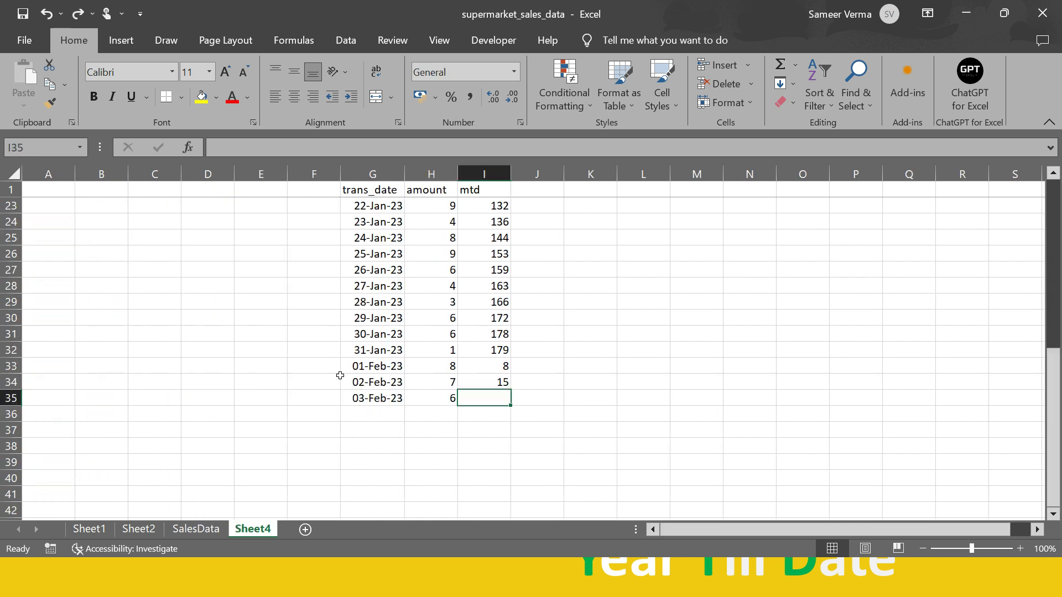
key(ctrl+d)
click(188, 529)
Follow the QTD column from the first record in January 2021 down to the change from Q1 to Q2
click(426, 365)
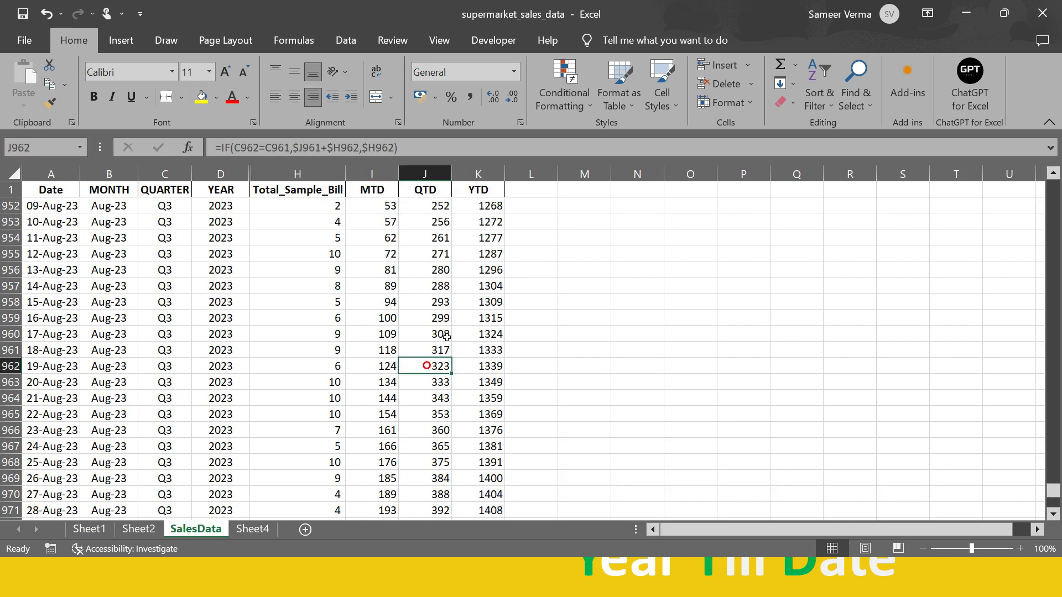
scroll(447, 340, down, 6)
scroll(446, 340, up, 7)
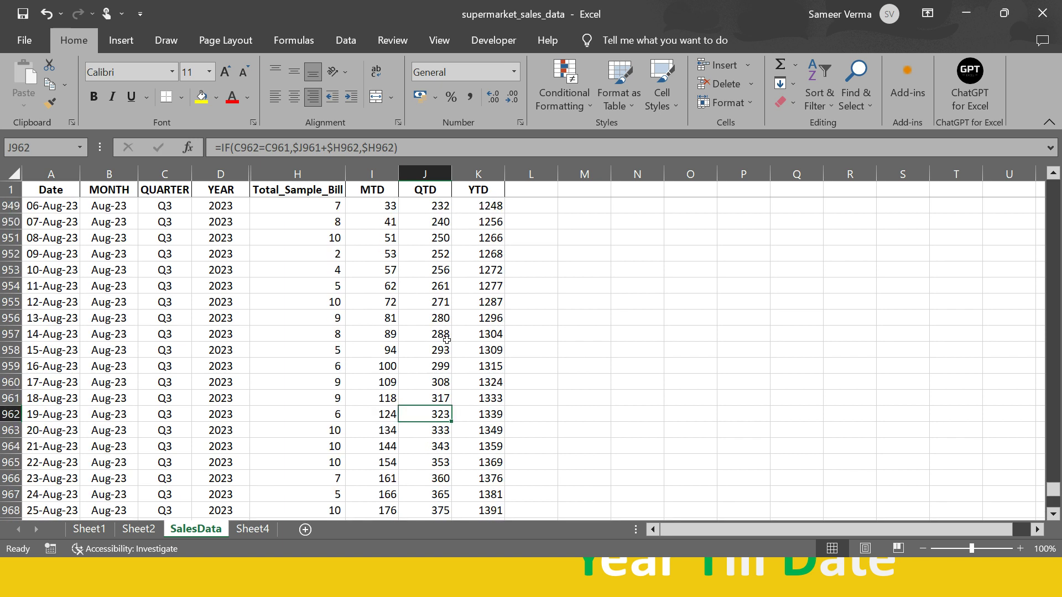
key(ctrl+Up)
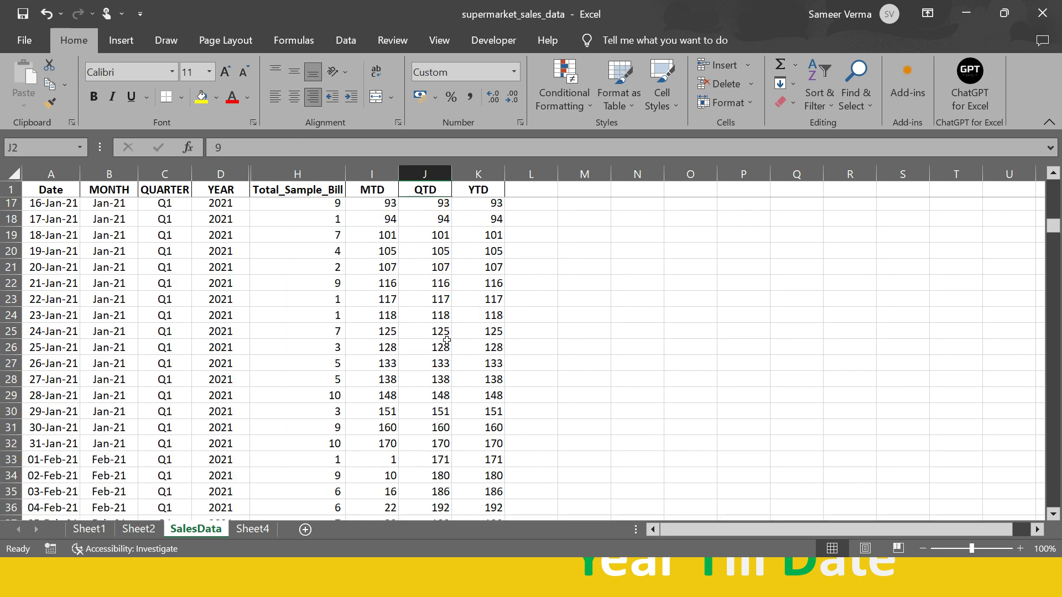
key(Down)
key(Down)
key(Down)
key(Down)
key(Down)
key(Down)
key(Down)
key(Down)
key(Down)
key(Down)
key(Down)
key(Down)
key(Down)
key(Down)
key(Down)
key(Down)
key(Down)
key(Down)
key(Down)
key(Down)
key(Down)
key(Down)
key(Down)
key(Down)
key(Down)
key(Down)
key(Down)
key(Down)
key(Down)
key(Down)
key(Down)
key(Down)
key(Down)
key(Down)
key(Down)
key(Down)
key(Down)
key(Down)
key(Down)
key(Down)
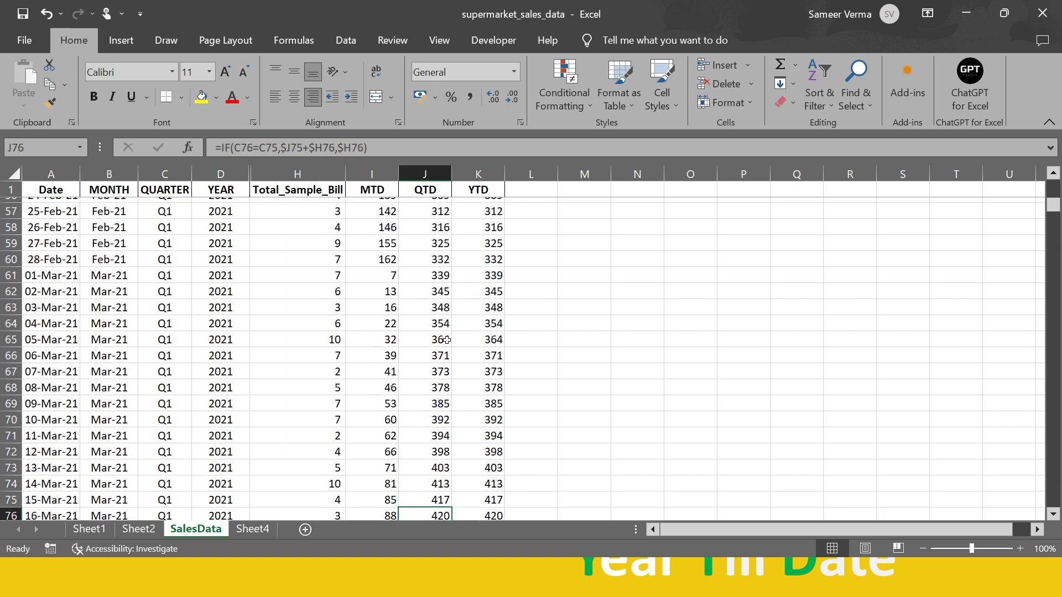
key(Down)
key(Down)
key(Down)
key(Down)
key(Down)
key(Down)
key(Down)
key(Down)
key(Down)
key(Down)
key(Down)
key(Down)
scroll(446, 352, down, 6)
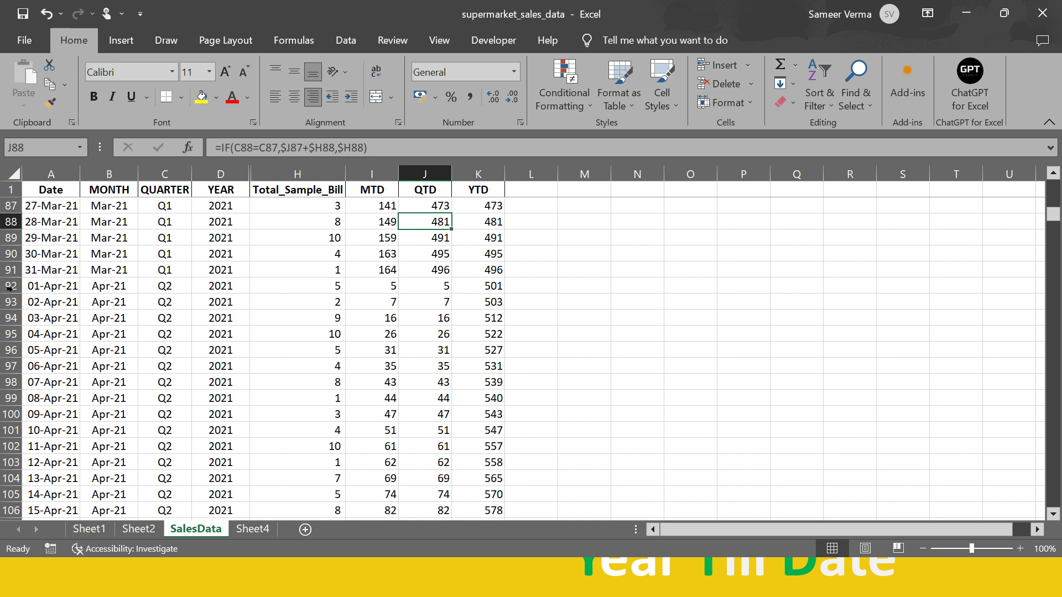
Inspect the MTD, QTD and YTD formulas of the 01-Apr-21 record in turn
click(10, 286)
click(381, 287)
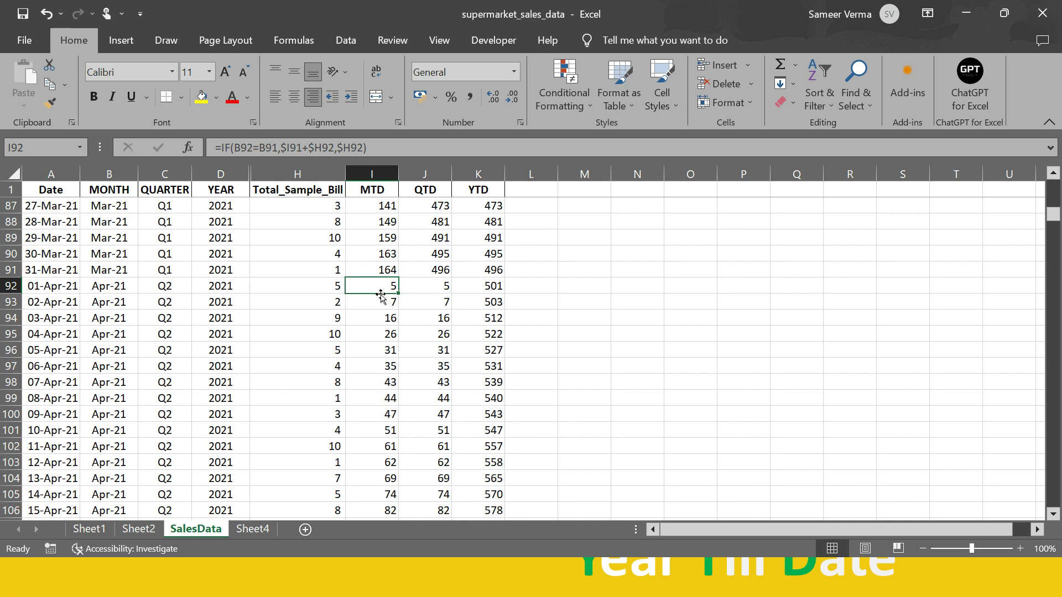
click(442, 285)
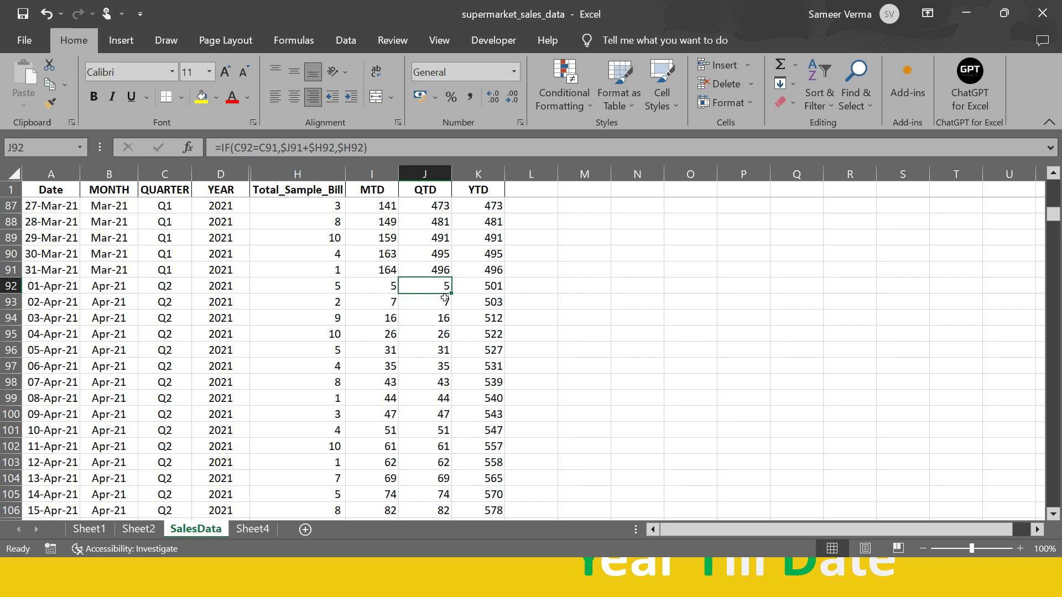
click(479, 287)
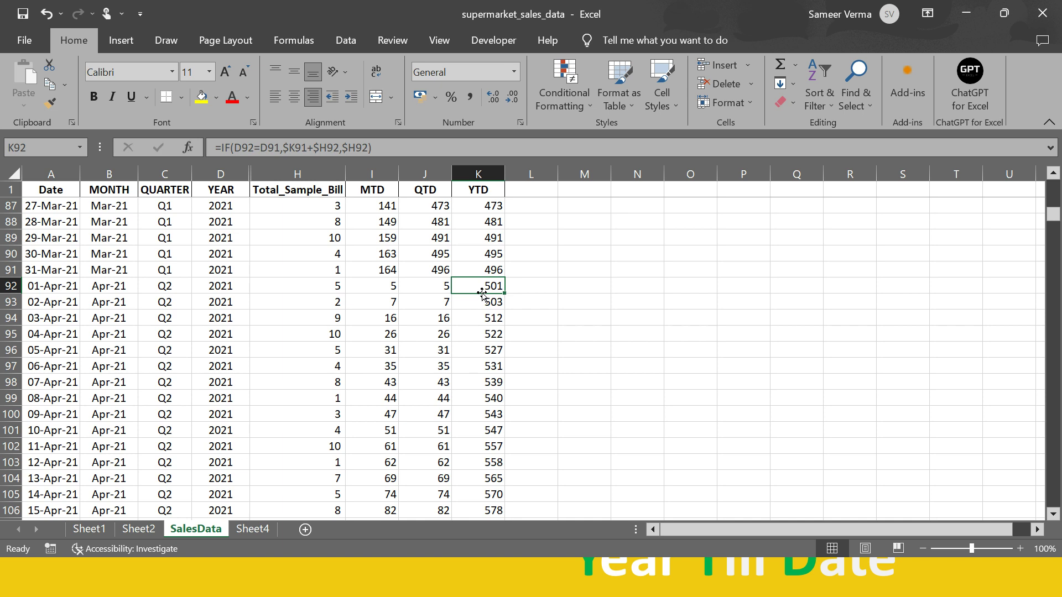
Follow the YTD column through the rest of 2021 to the change of year and select the 31-Dec-21 row
scroll(483, 298, down, 20)
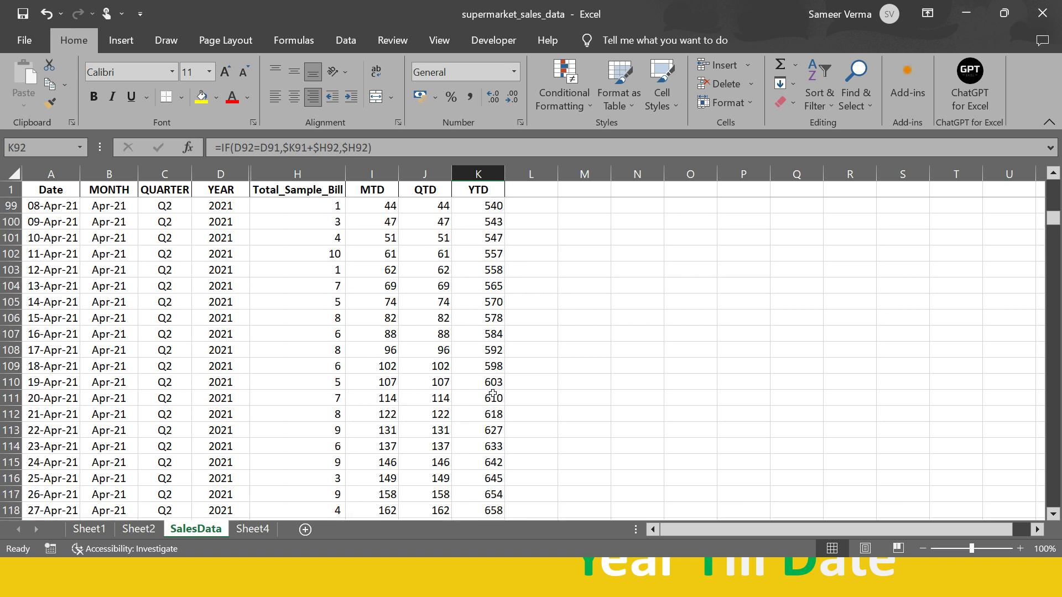
scroll(481, 414, down, 20)
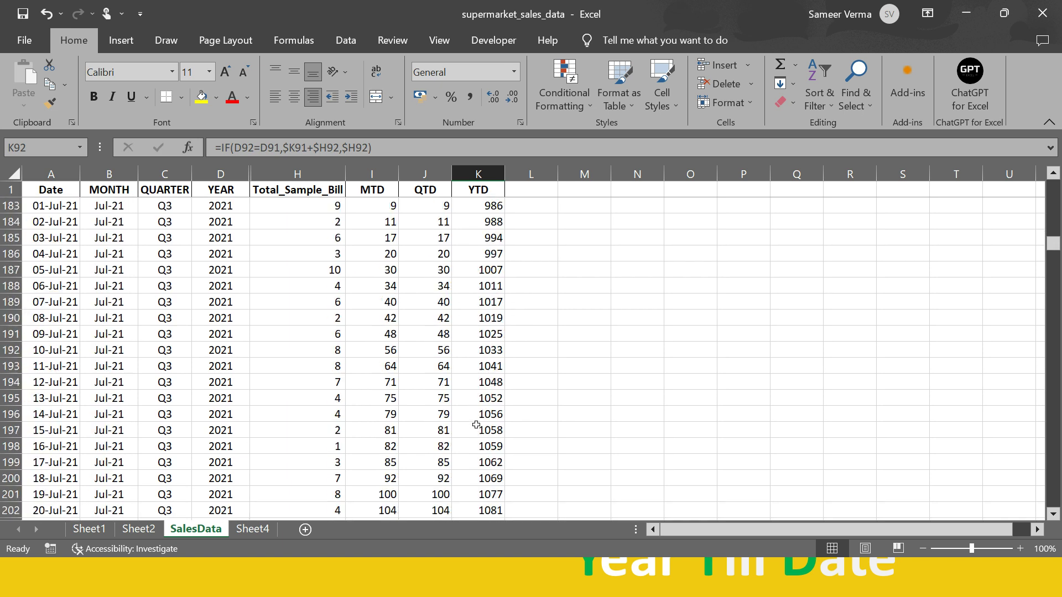
scroll(467, 429, down, 20)
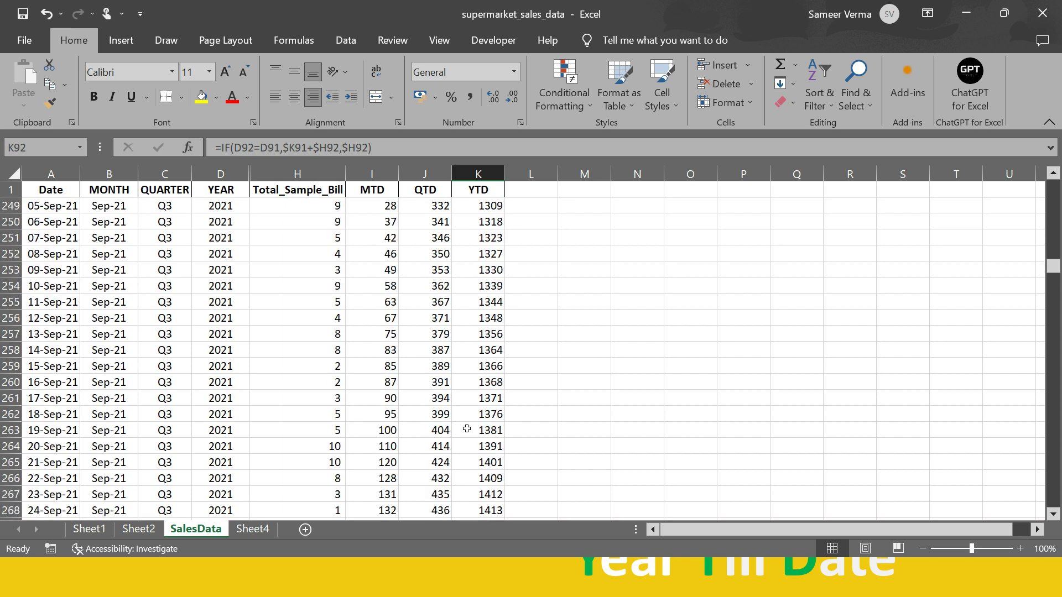
scroll(466, 429, down, 20)
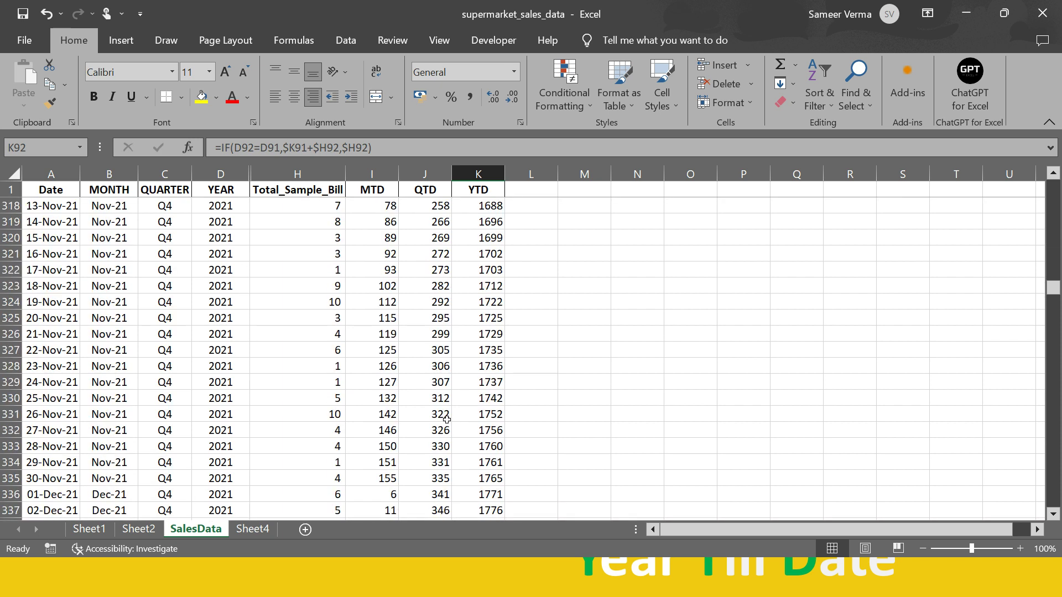
scroll(446, 419, down, 7)
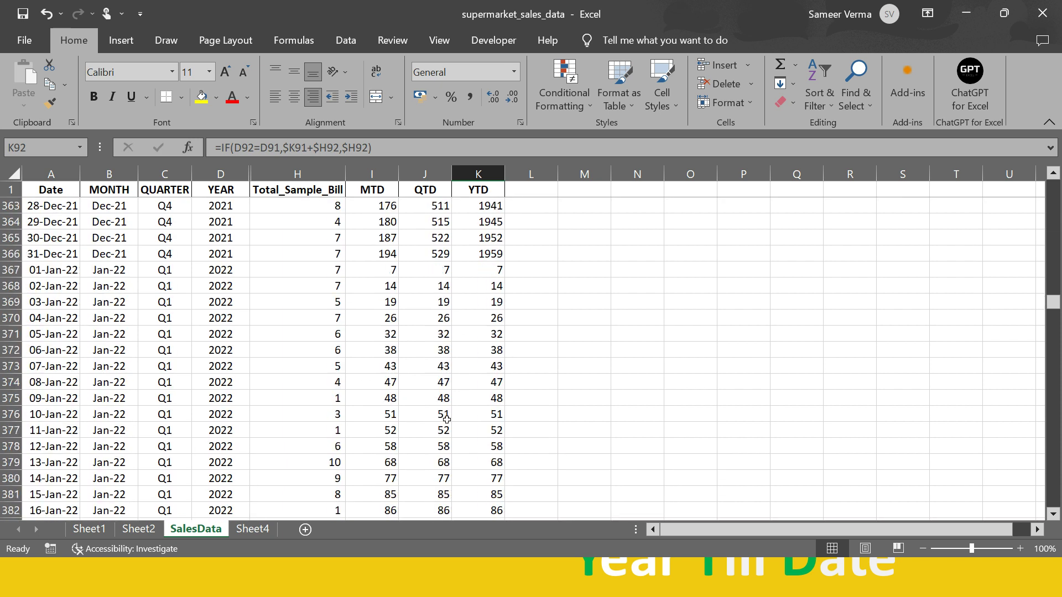
click(11, 254)
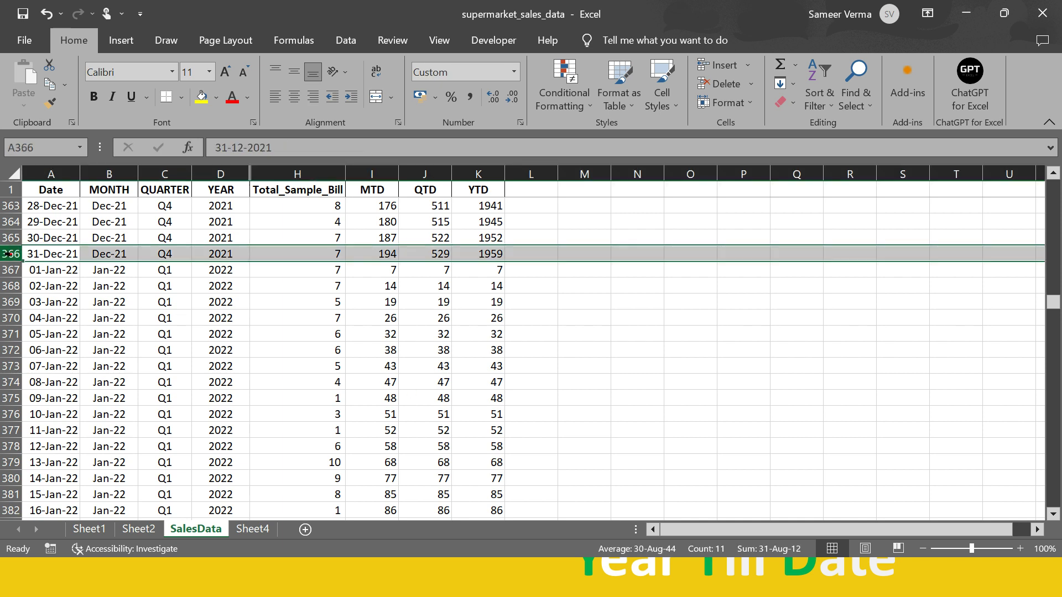
Select the 01-Jan-22 record, its MTD to YTD cells and its Total_Sample_Bill cell to examine the start of the new year
click(380, 271)
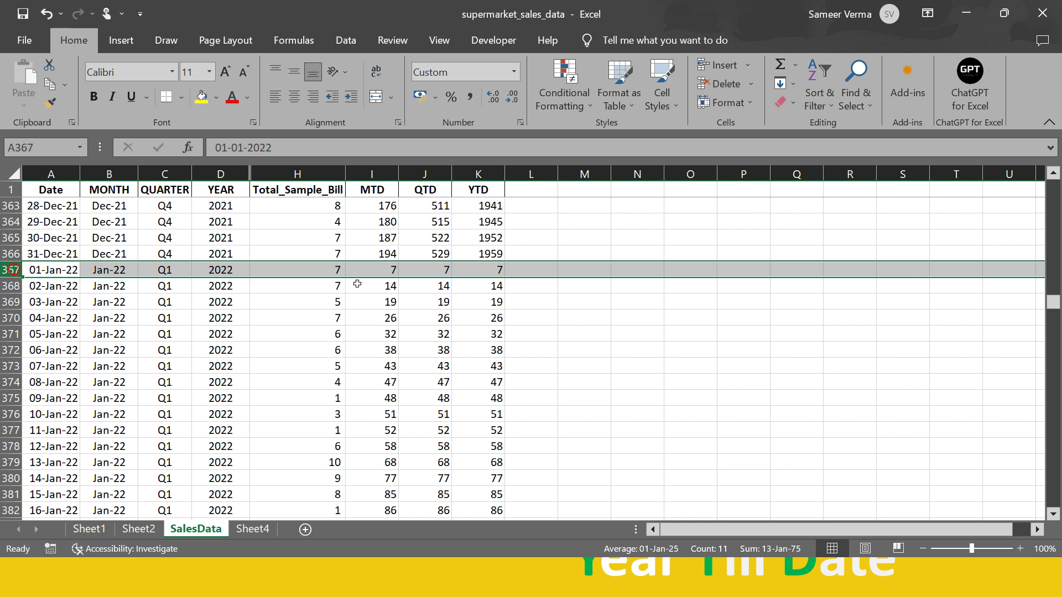
click(373, 271)
key(shift+Right)
key(shift+Right)
key(ctrl+r)
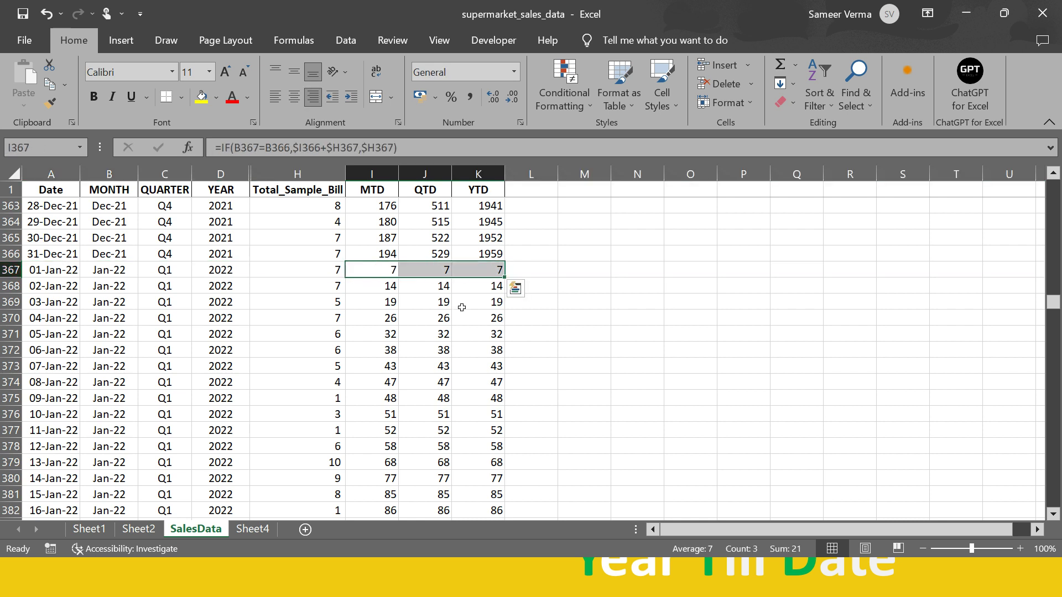
click(326, 270)
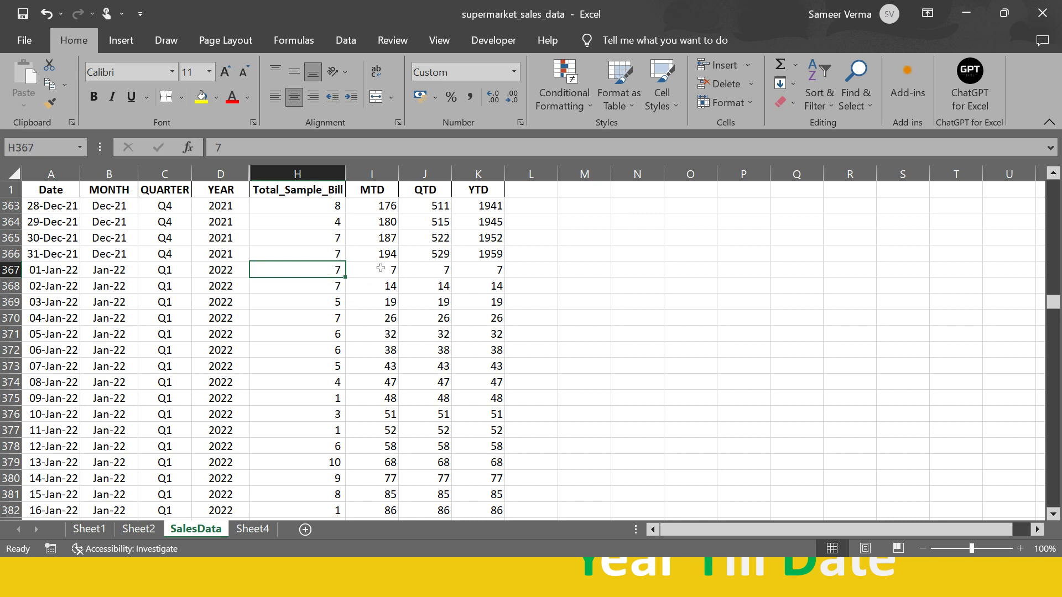
Compare the MTD, QTD and YTD cells of 31-Dec-21 with those of 01-Jan-22
click(383, 257)
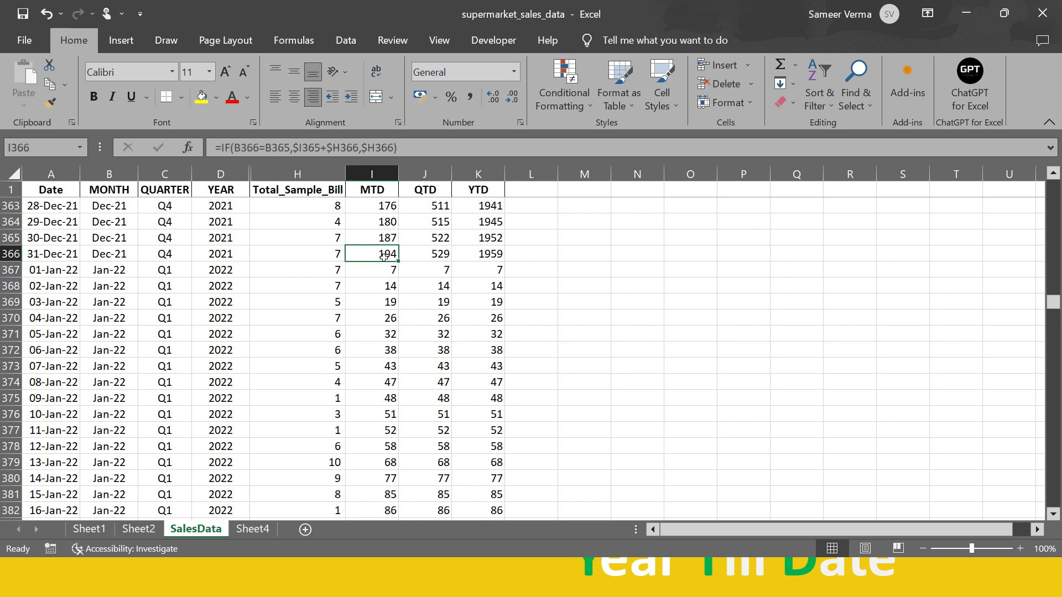
click(438, 252)
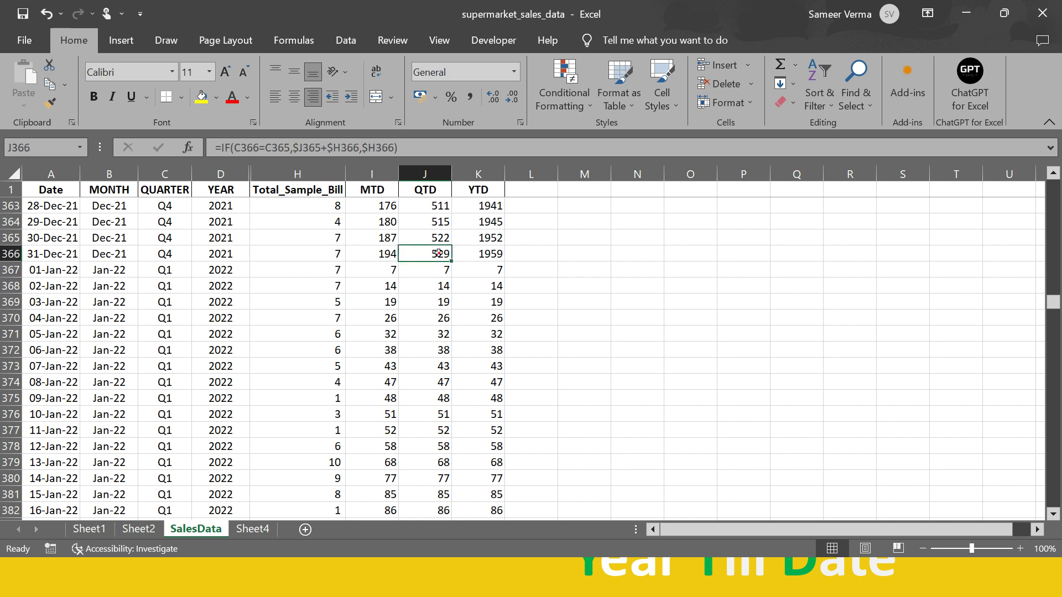
click(486, 252)
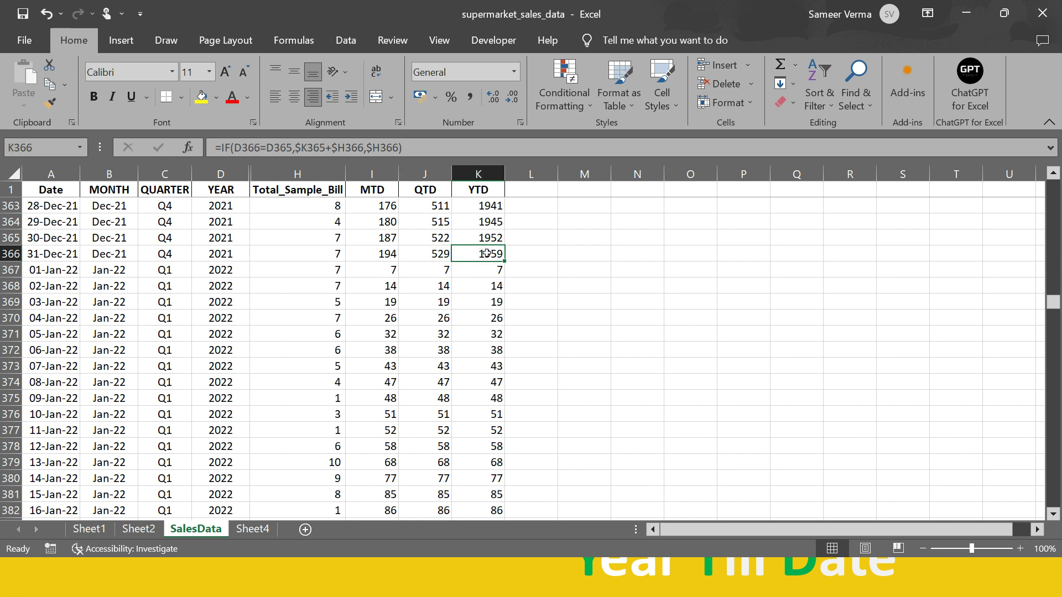
drag(382, 269, 501, 270)
key(ctrl+v)
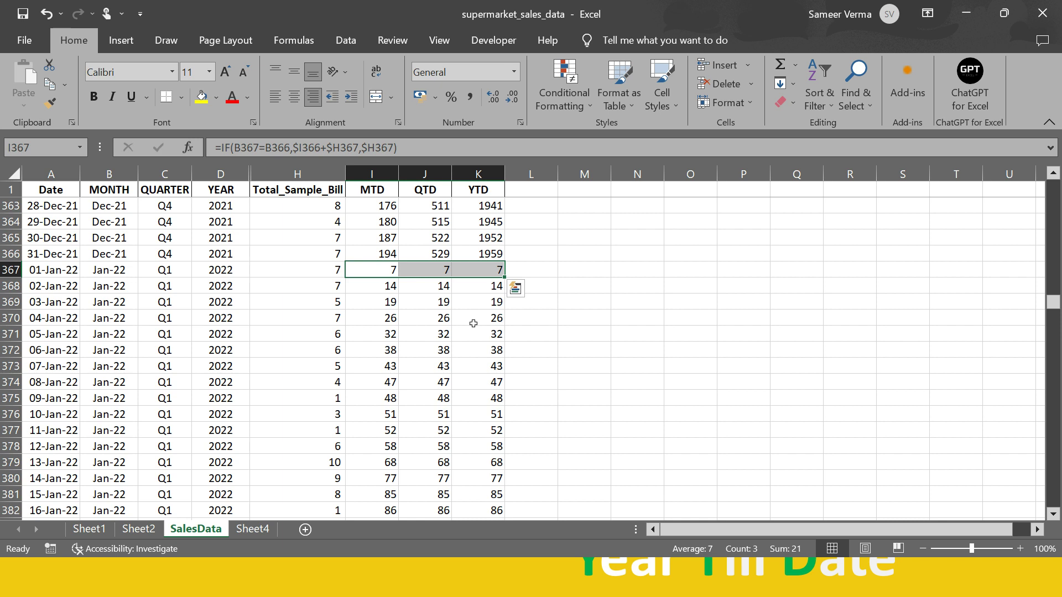
click(430, 270)
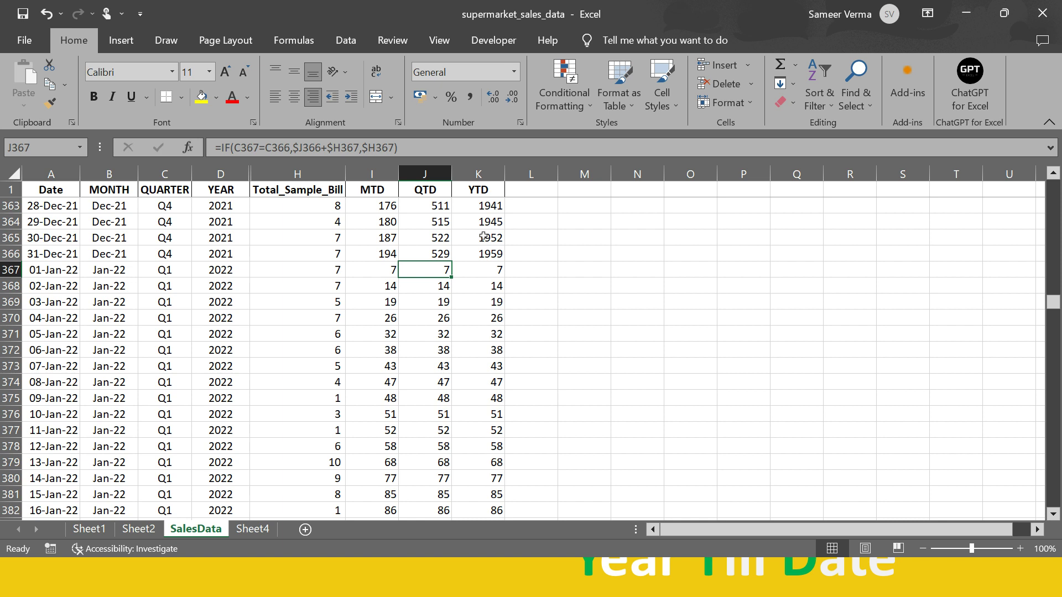
Switch to the mtd_qtd_ytd report in Power BI Desktop, check the SalesData table and return to the report canvas
key(alt+Tab)
key(alt+Tab)
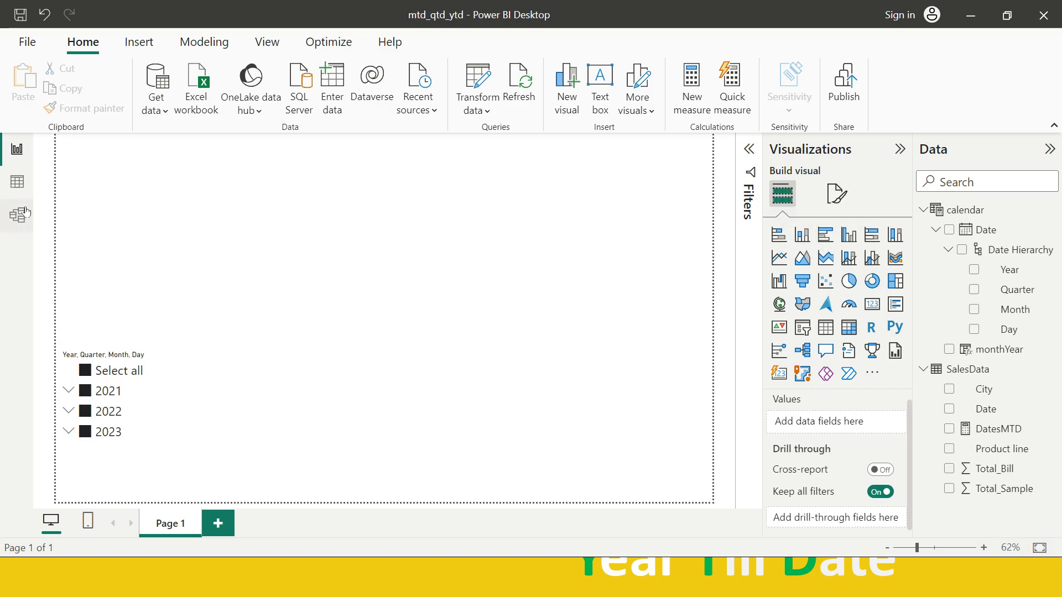
key(alt+Tab)
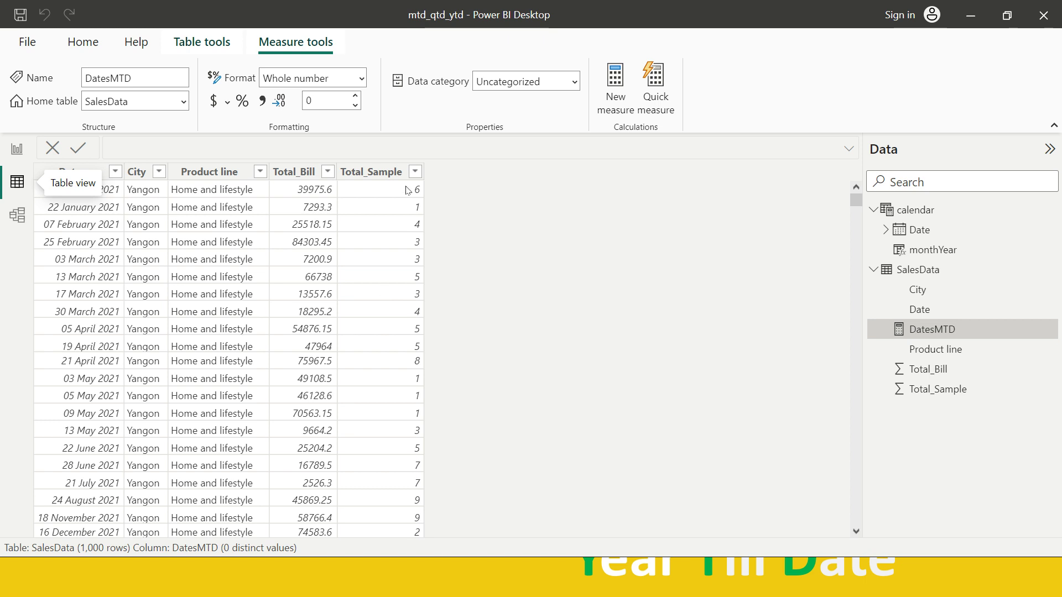
click(17, 150)
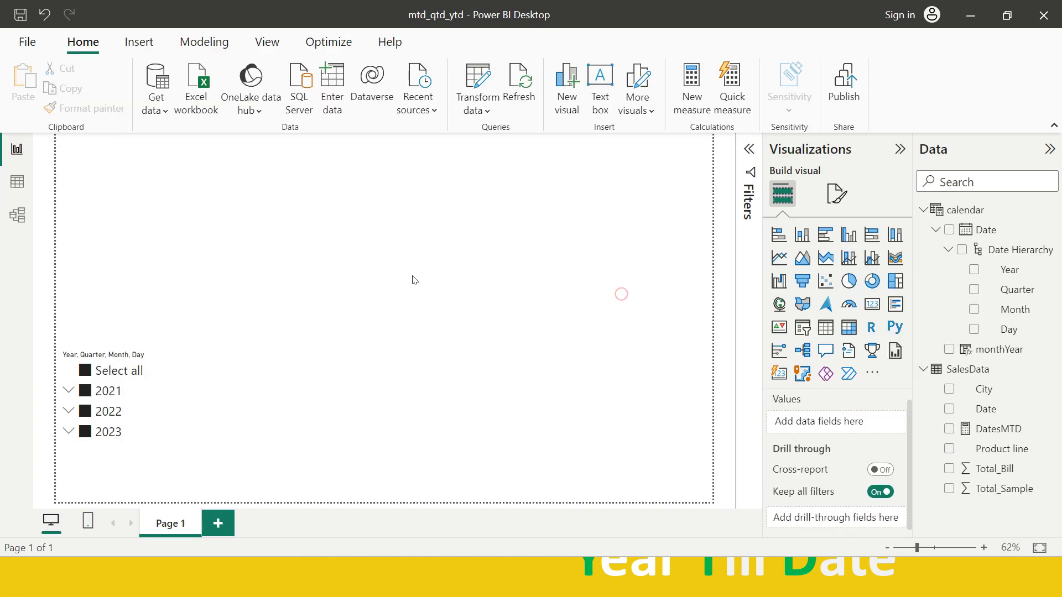
Add a clustered column chart of Total_Sample by the calendar table's Date Hierarchy
click(846, 237)
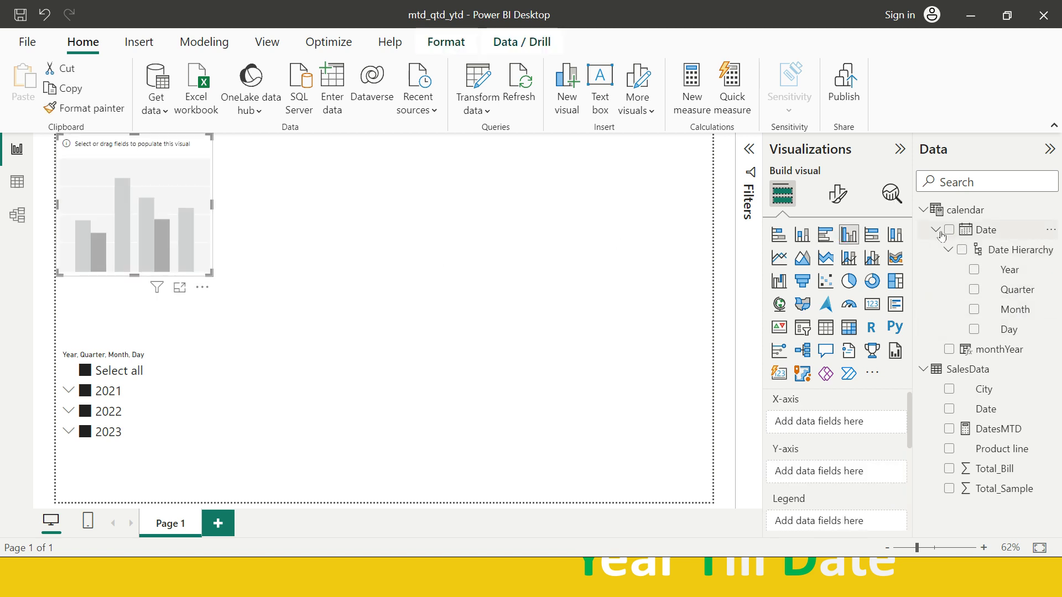
click(962, 250)
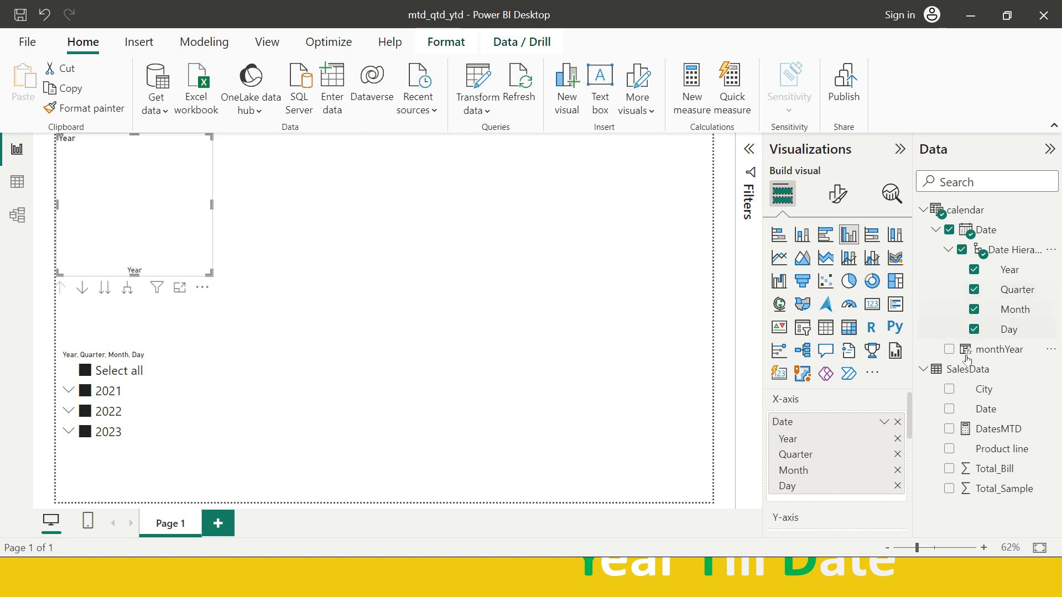
click(949, 489)
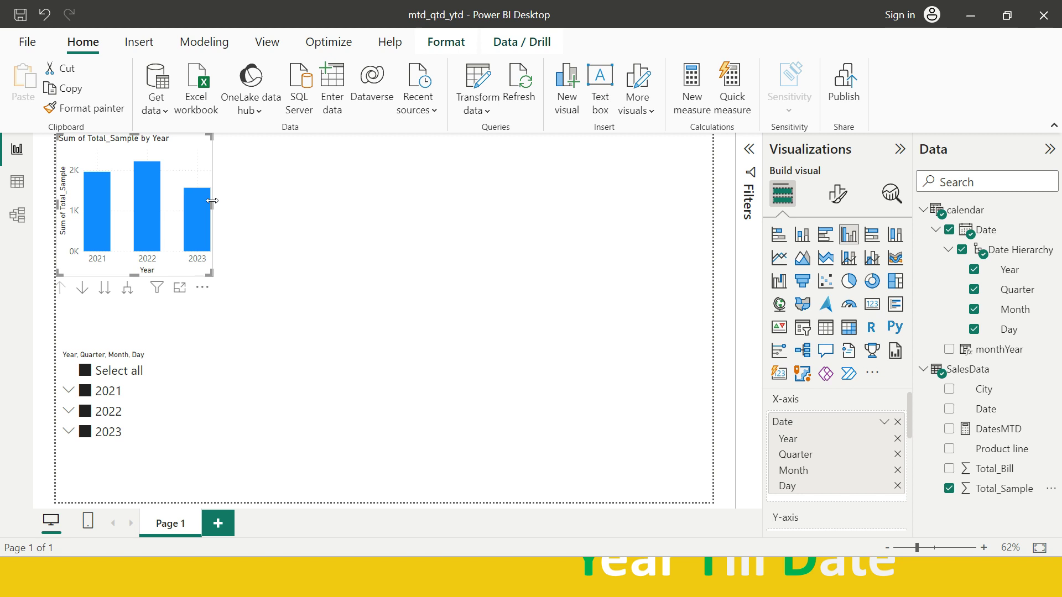
Enlarge the column chart to the full page width and more height, and move its whole axis down to the month level
drag(212, 202, 636, 205)
drag(706, 248, 710, 248)
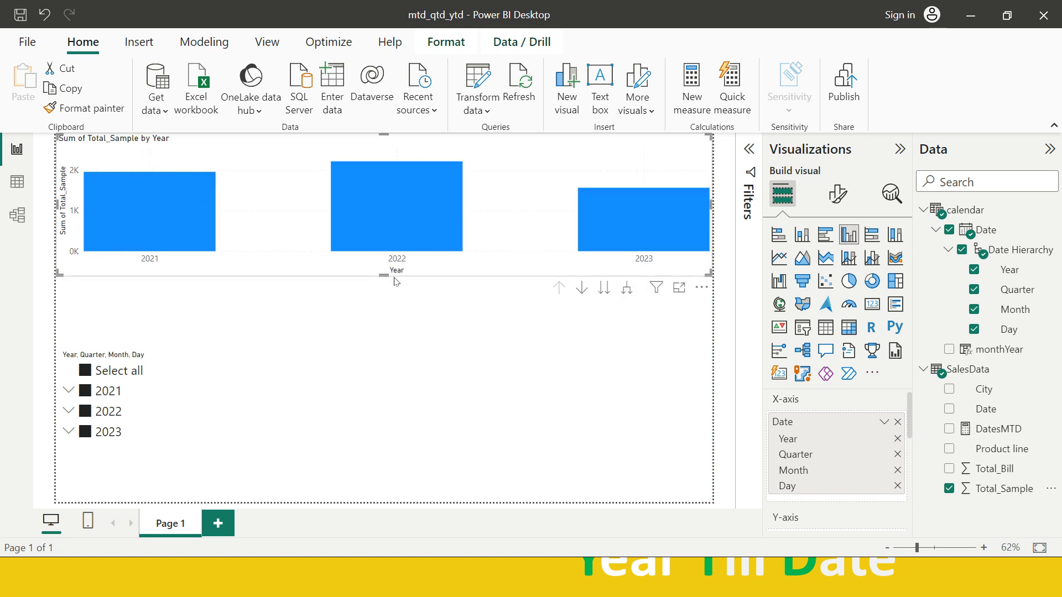
drag(384, 274, 383, 317)
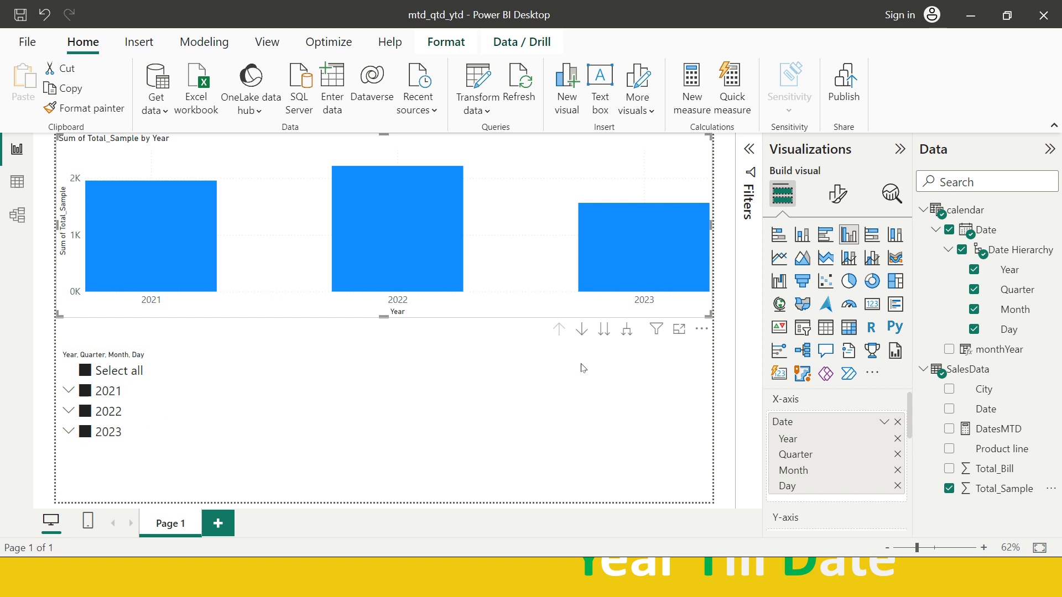
click(602, 330)
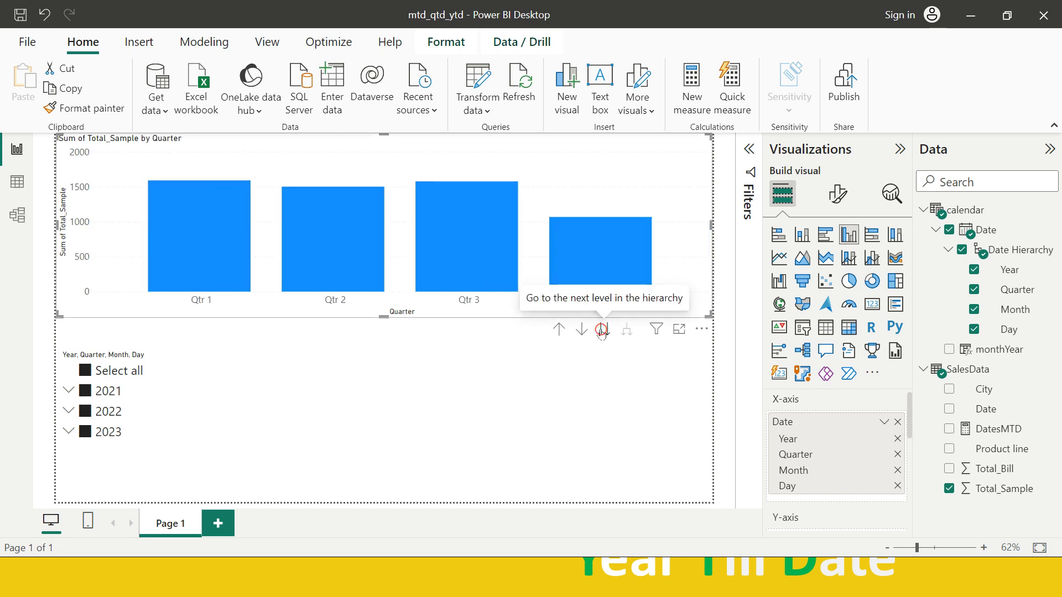
click(603, 330)
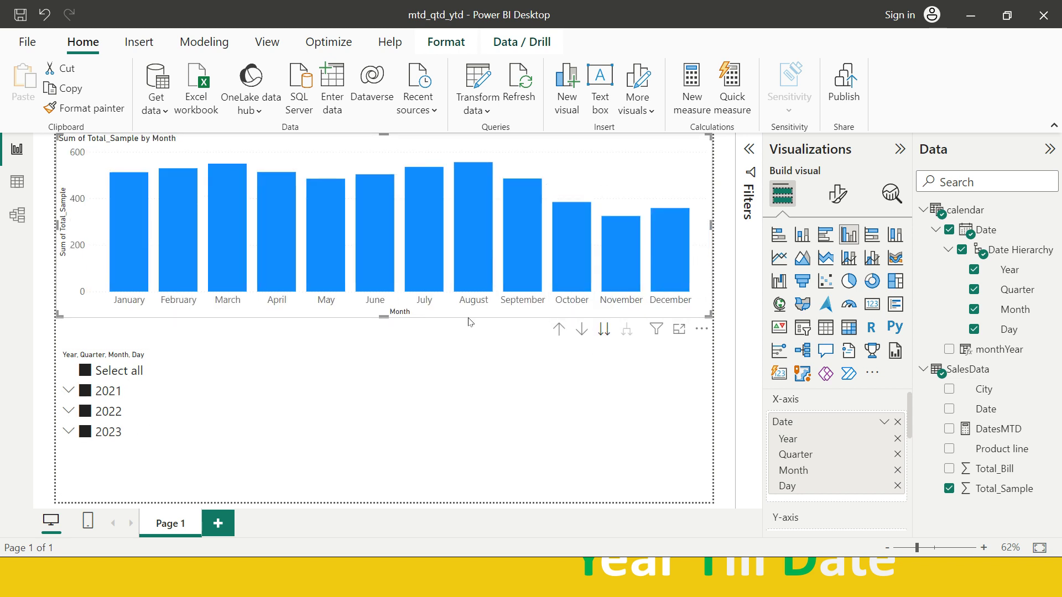
Review the calendar table's formula and the rows of the calendar and SalesData tables
mouse_move(658, 246)
click(921, 210)
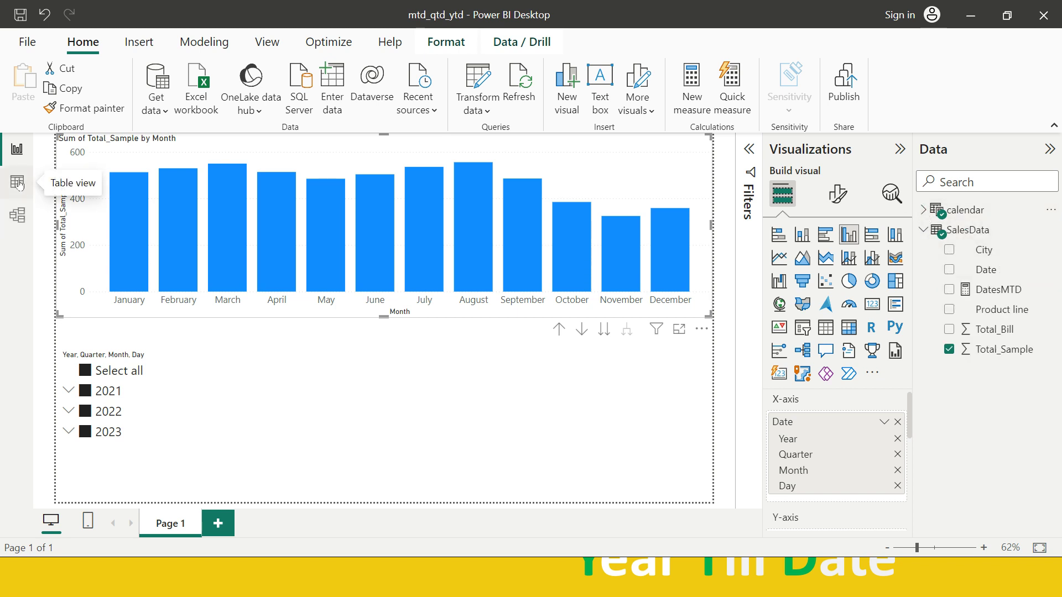
click(978, 213)
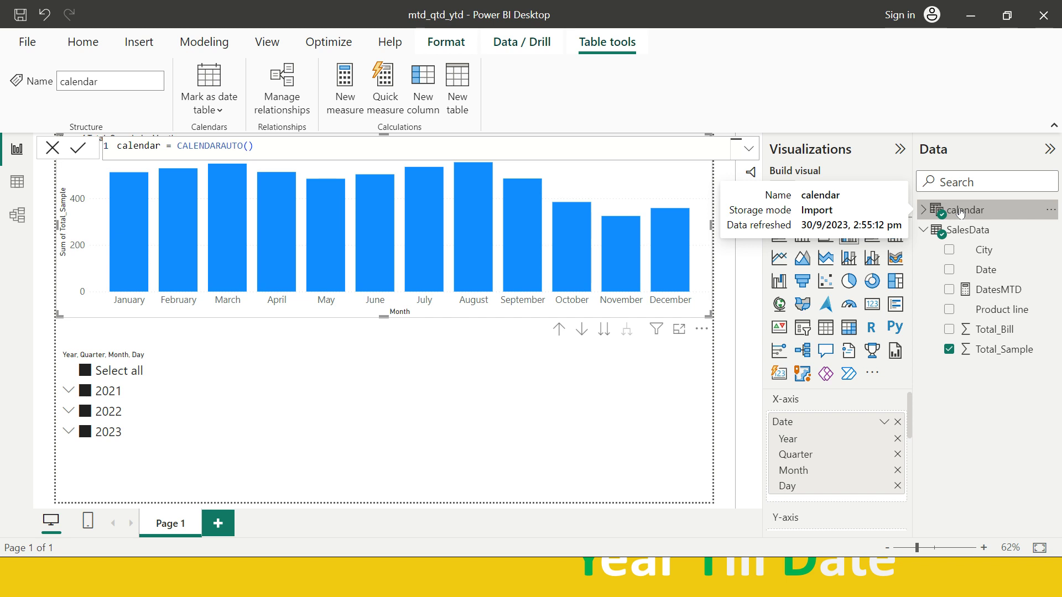
mouse_move(974, 232)
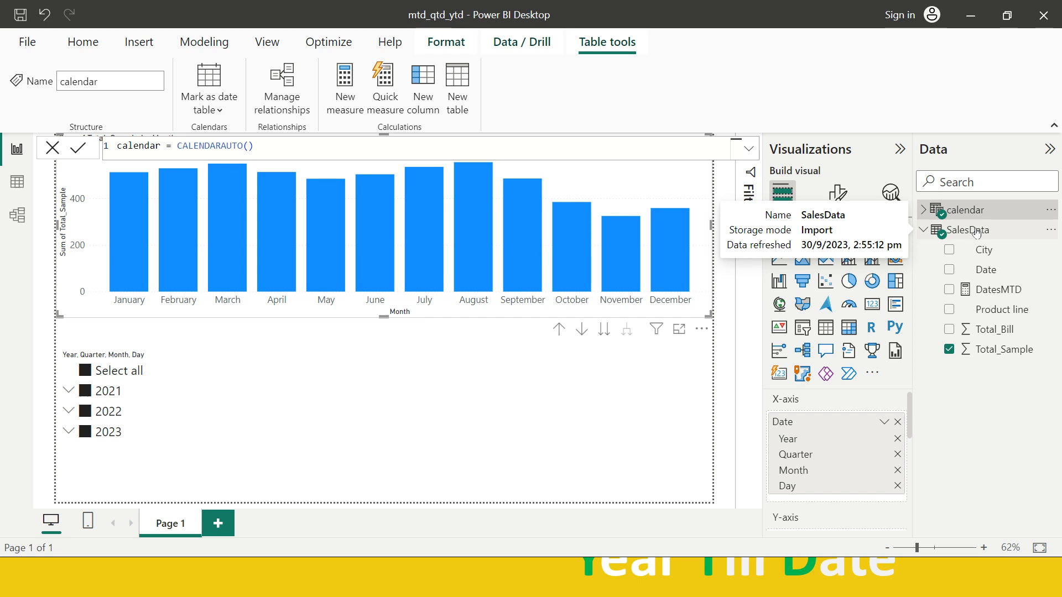
click(5, 185)
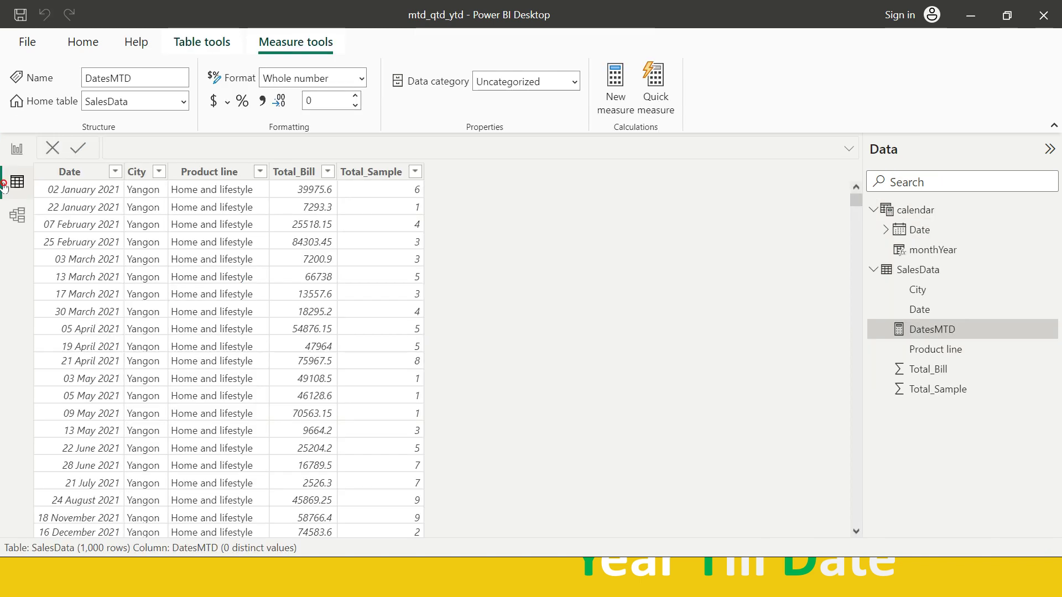
click(915, 210)
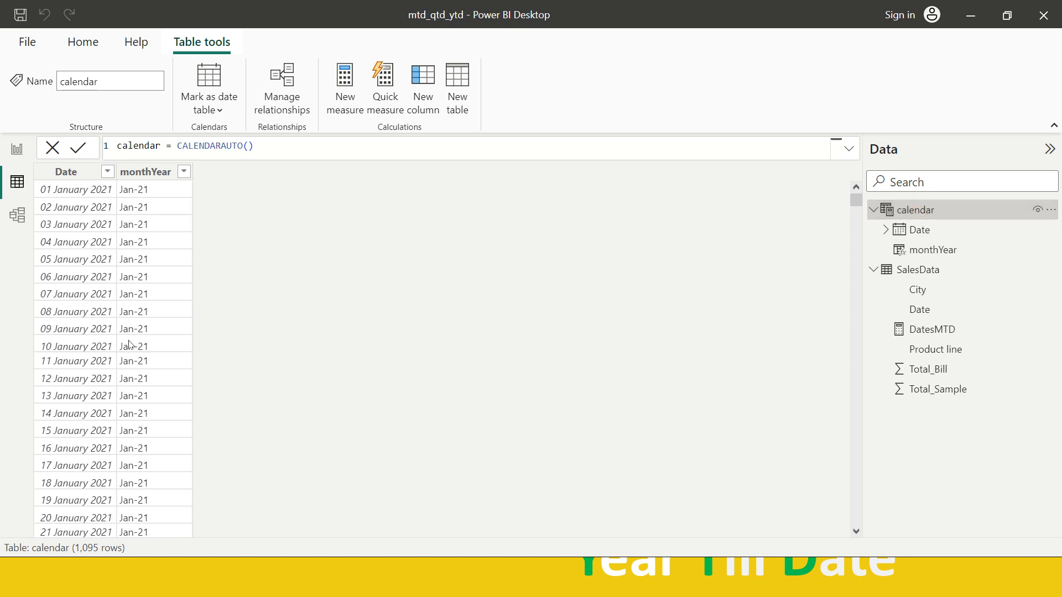
click(931, 271)
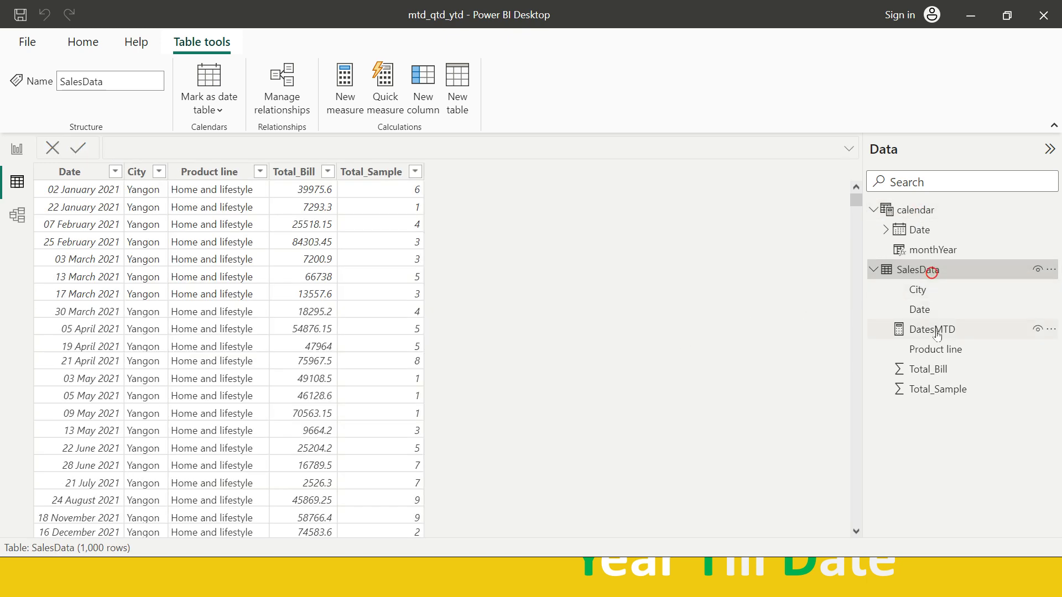
Examine the relationship between calendar and SalesData in the data model with the properties collapsed, and return to the report
click(18, 216)
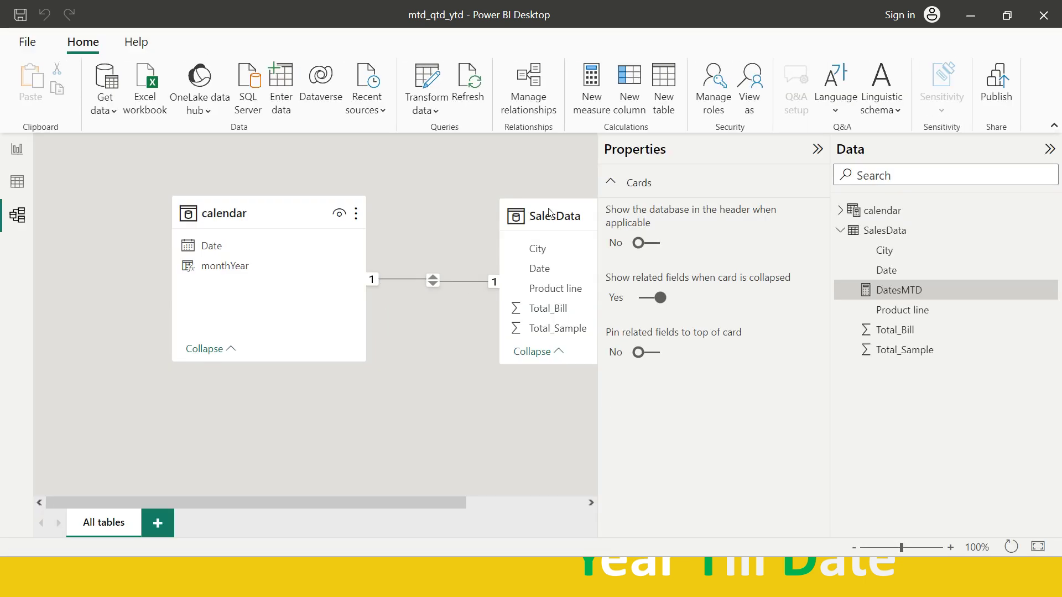
click(817, 149)
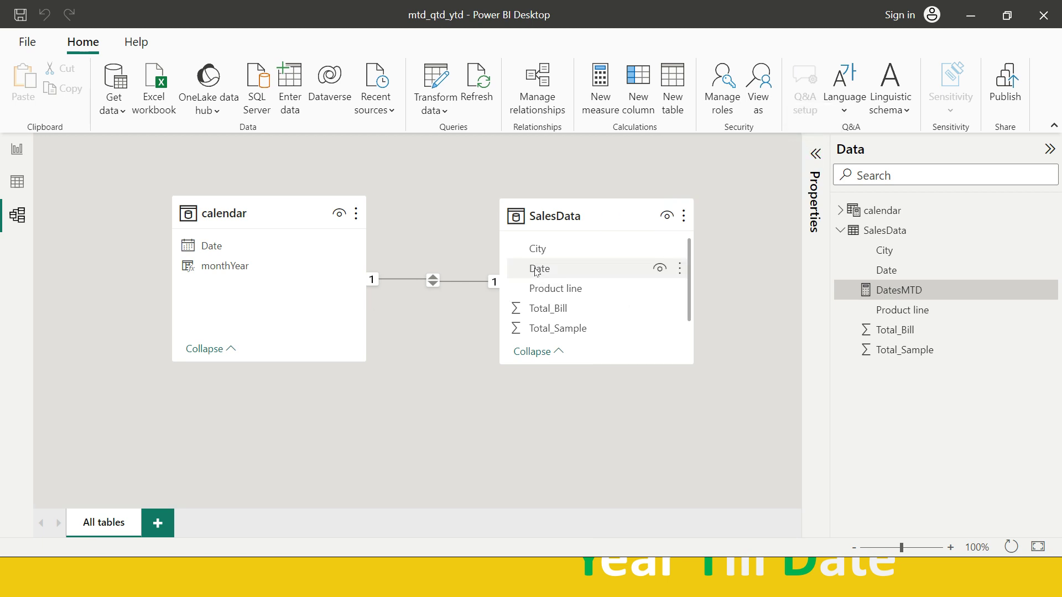
click(17, 148)
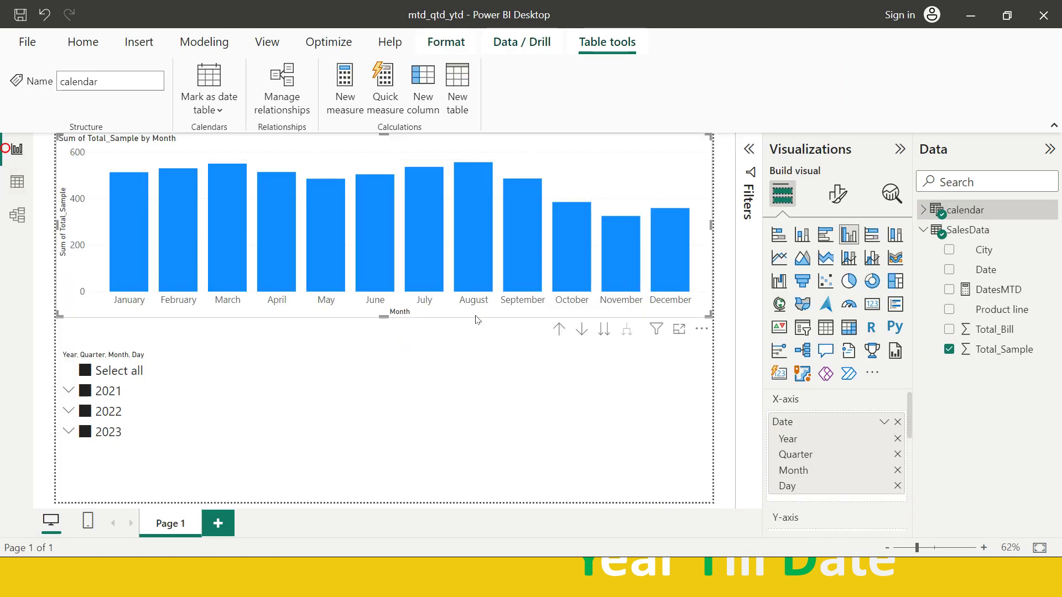
click(1048, 229)
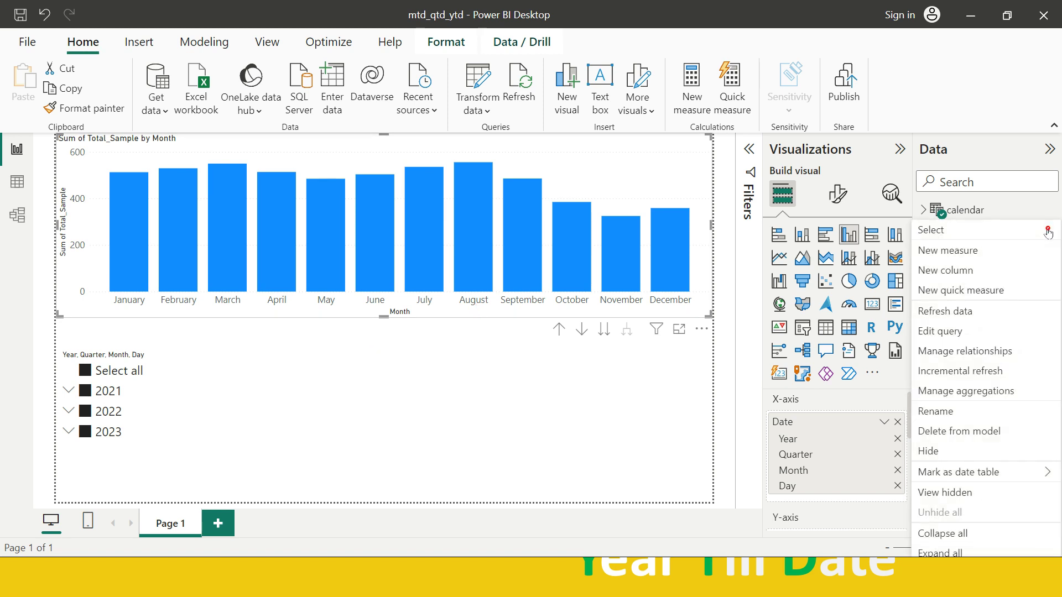
click(970, 251)
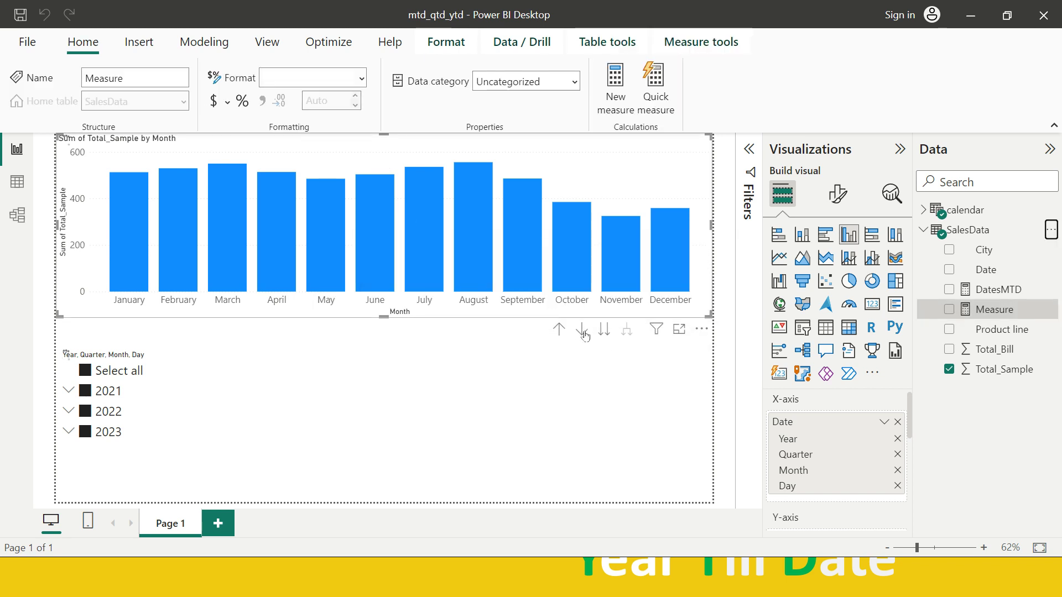
click(949, 290)
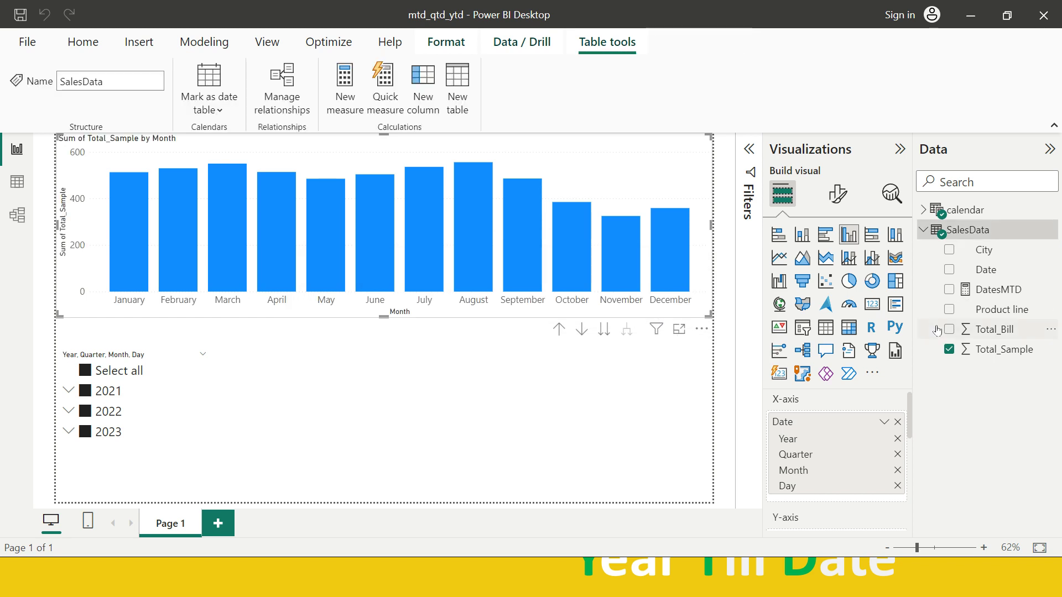
Delete the existing DatesMTD measure from the SalesData table
click(1006, 289)
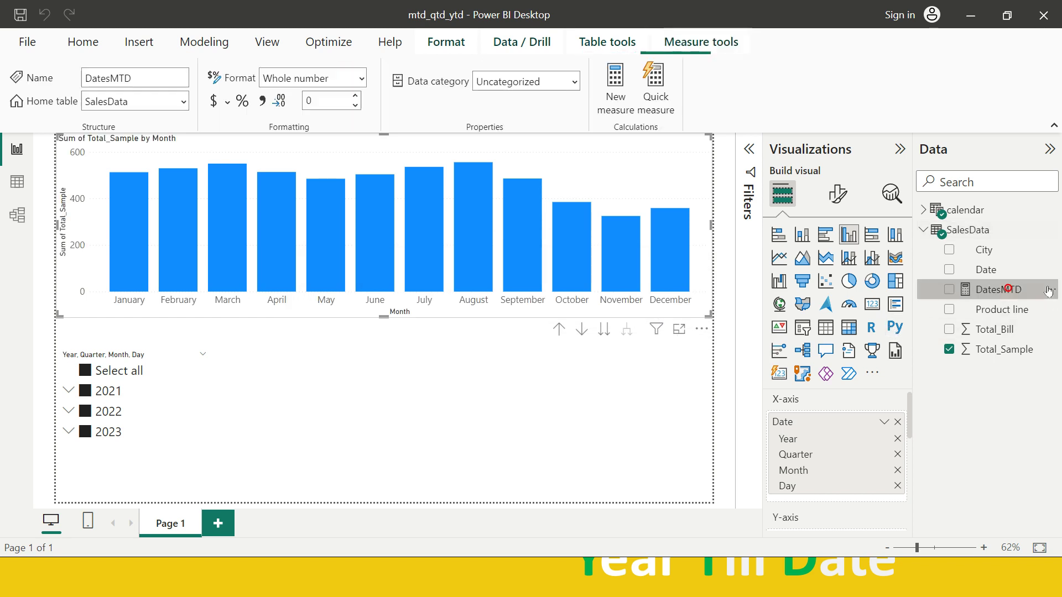
click(1049, 292)
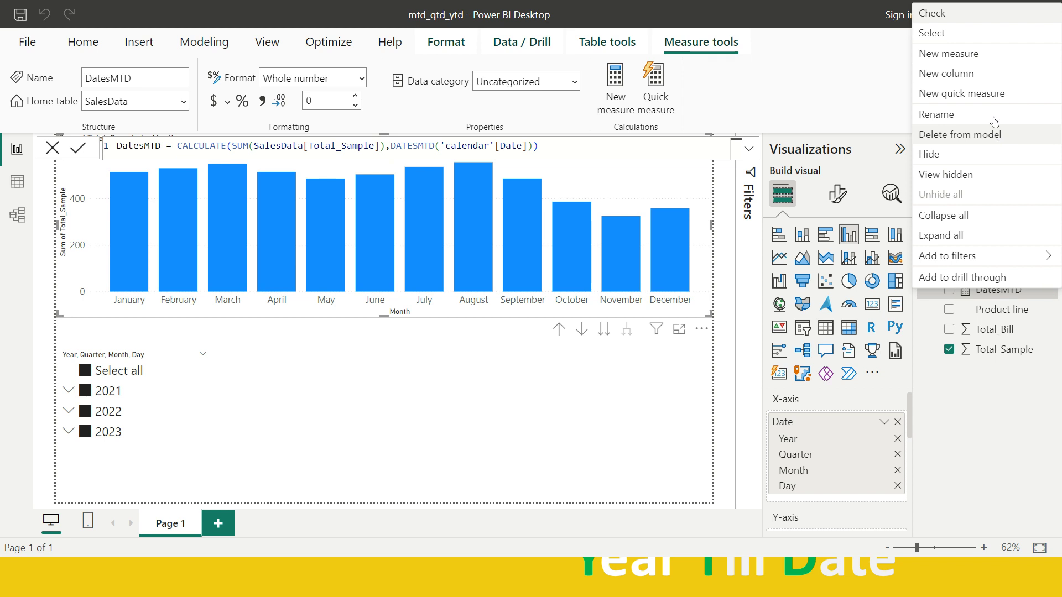
click(981, 135)
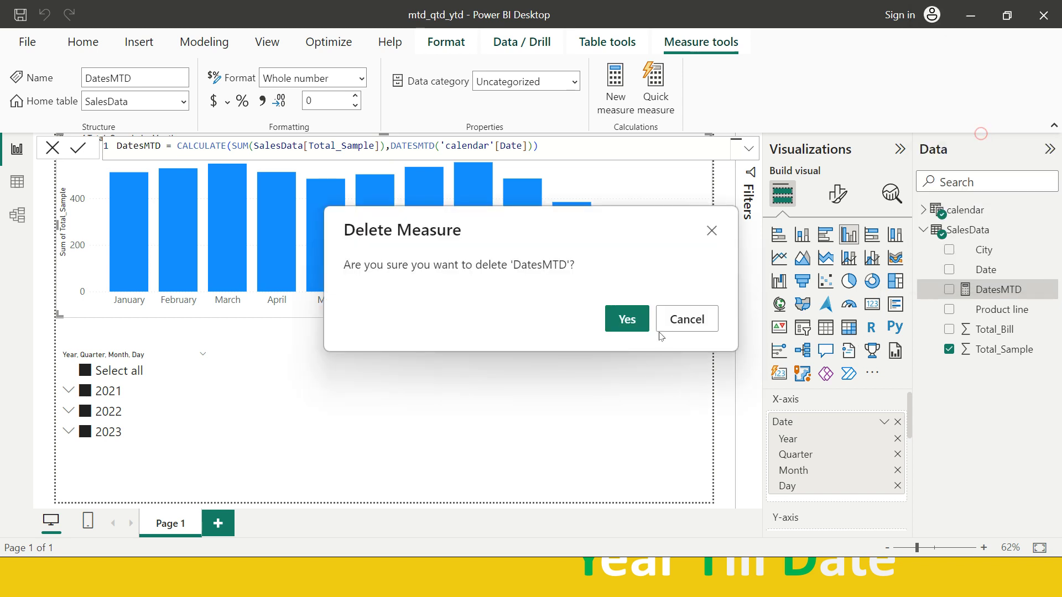
click(635, 323)
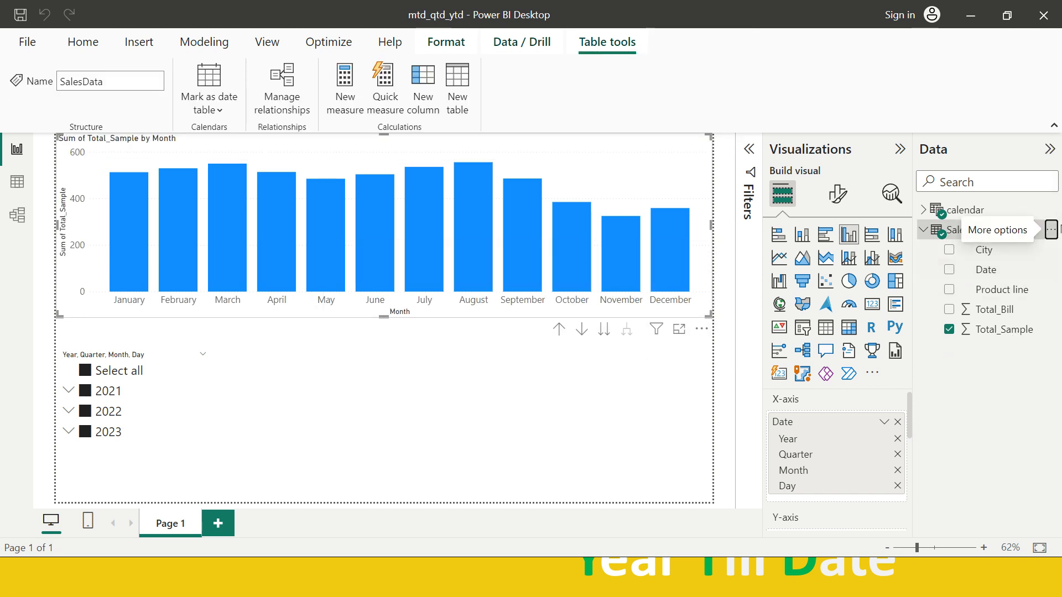
Add a new measure to the SalesData table and name it datesMTD
click(1051, 229)
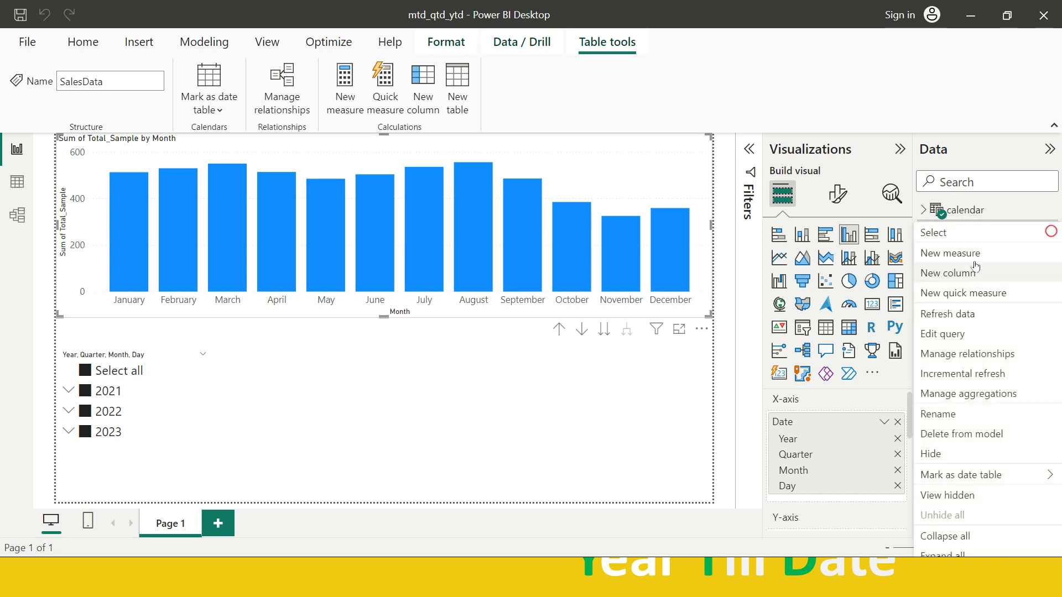
key(Escape)
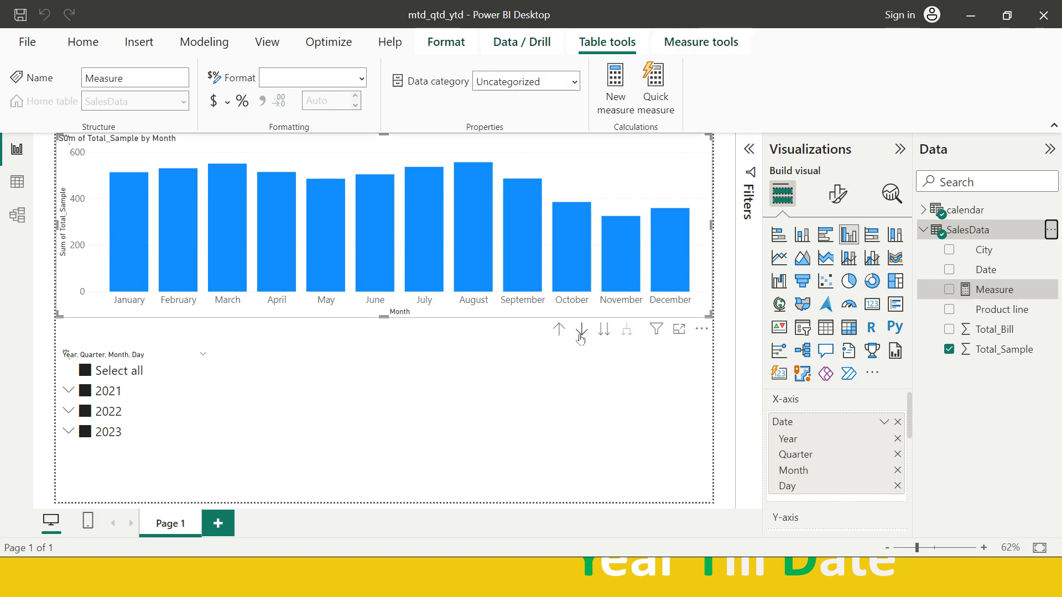
double_click(130, 147)
text(dates)
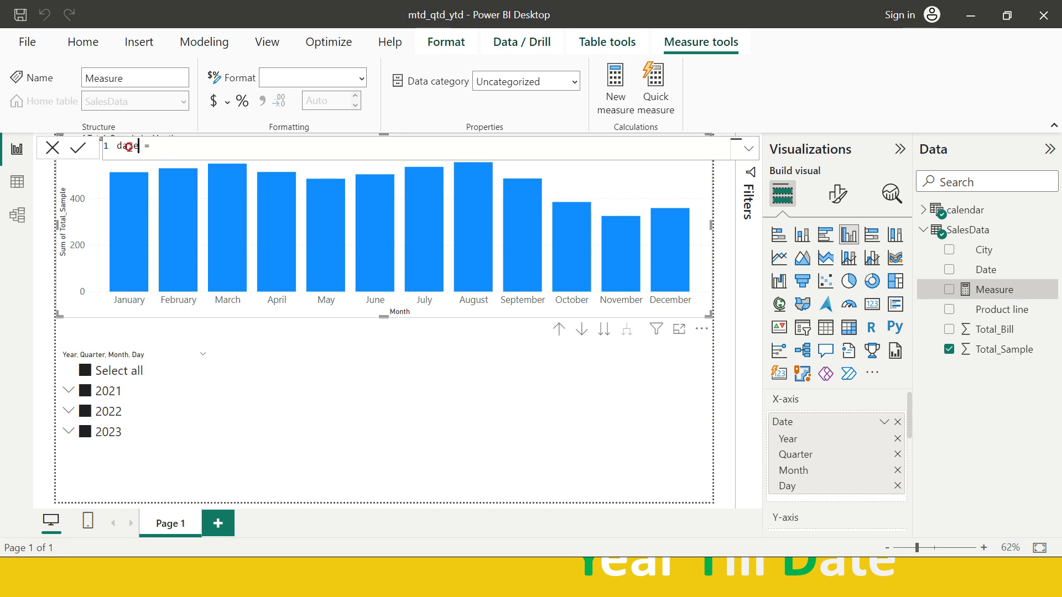
text(MTD)
key(End)
Begin the datesMTD formula with CALCULATE over SUM(SalesData[Total_Sample]) as its expression
text(cal)
key(Tab)
text((su)
text(m)
key(Tab)
text(()
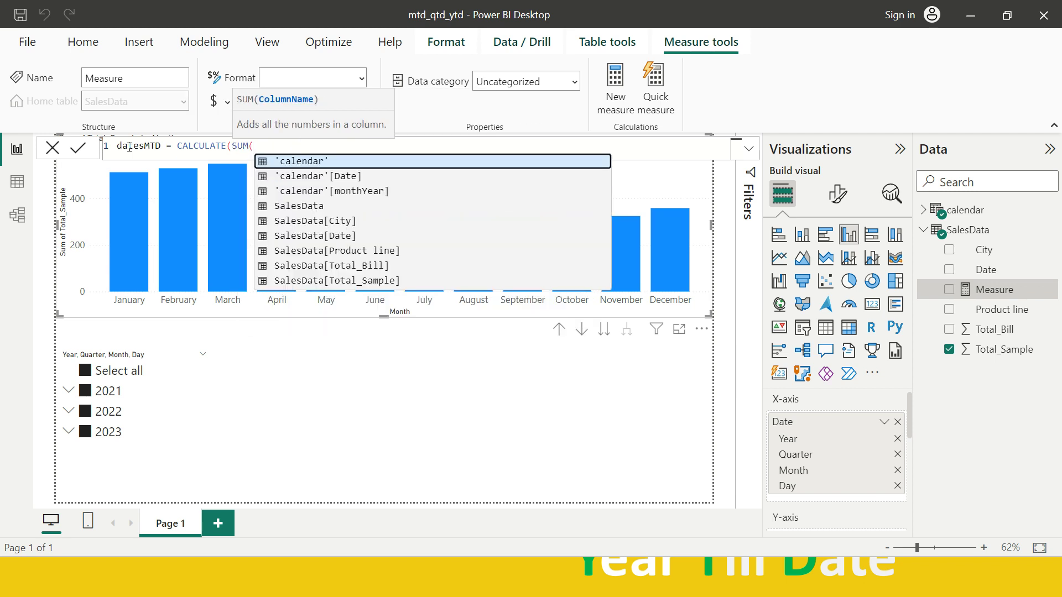
key(Down)
key(Down)
key(Down)
key(Down)
key(Down)
key(Down)
key(Down)
key(Down)
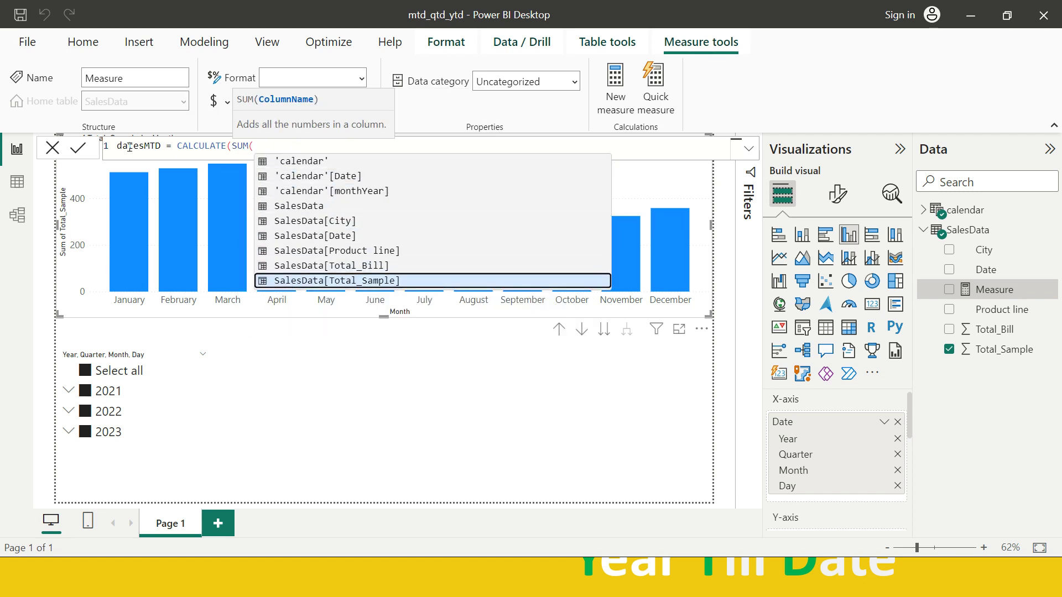
key(Tab)
text(),)
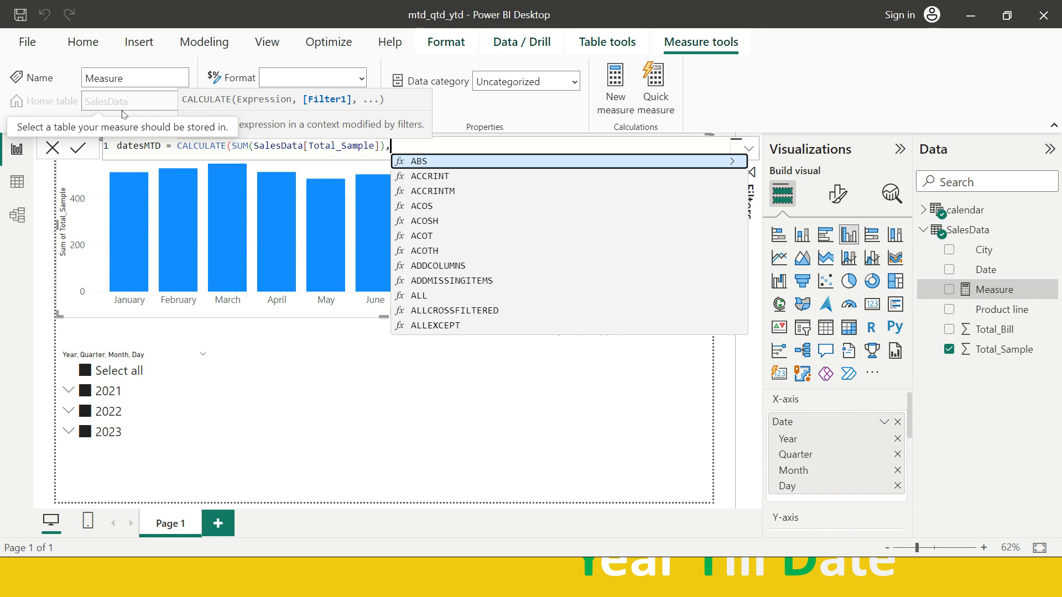
Complete the datesMTD formula with the filter DATESMTD('calendar'[Date]) and commit the measure
text(dates)
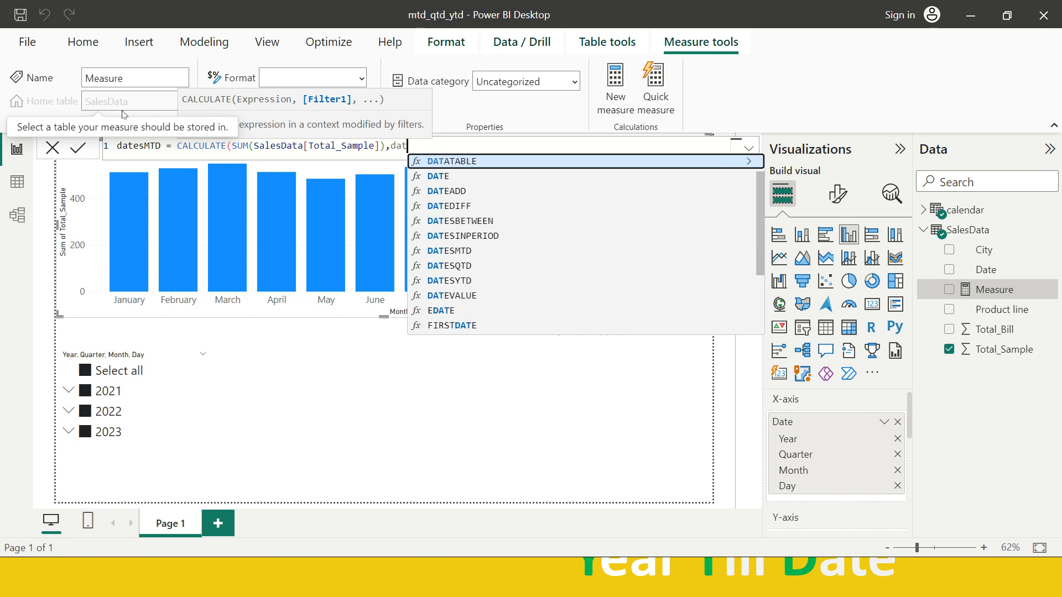
key(Down)
key(Down)
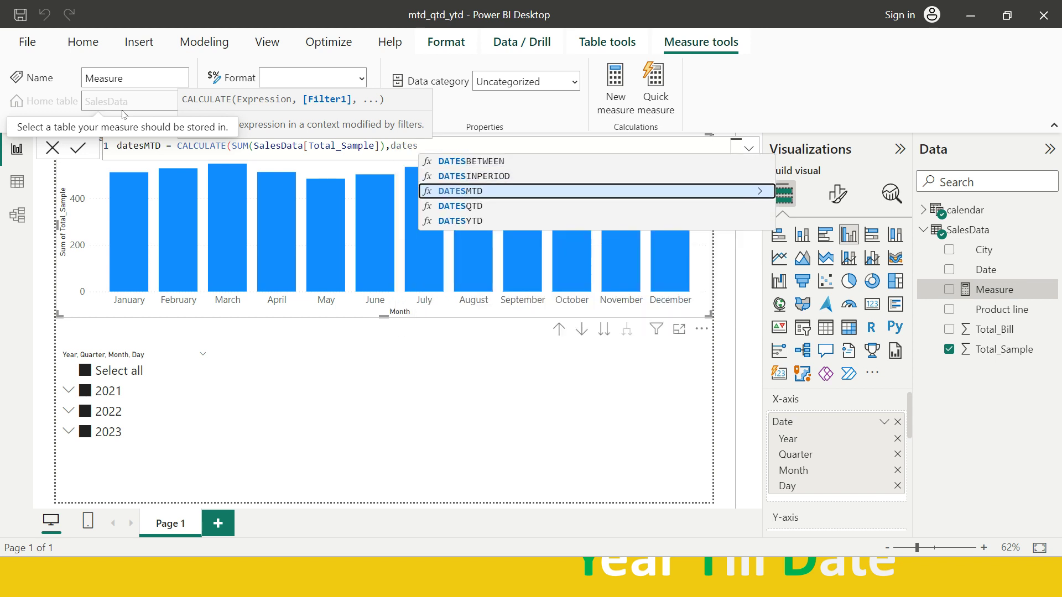
key(Tab)
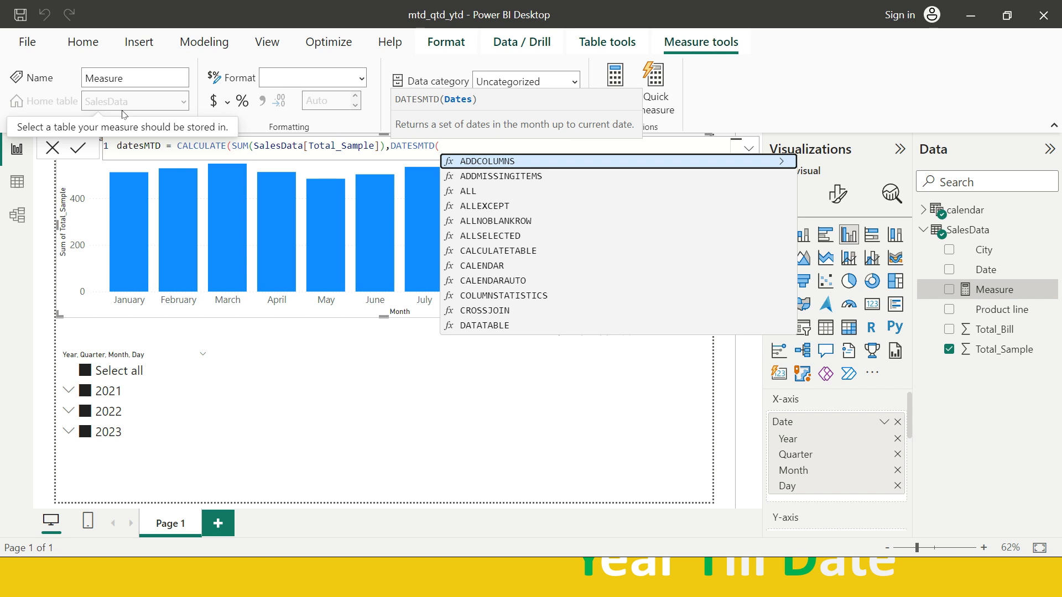
text(cal)
key(Up)
key(Up)
key(Tab)
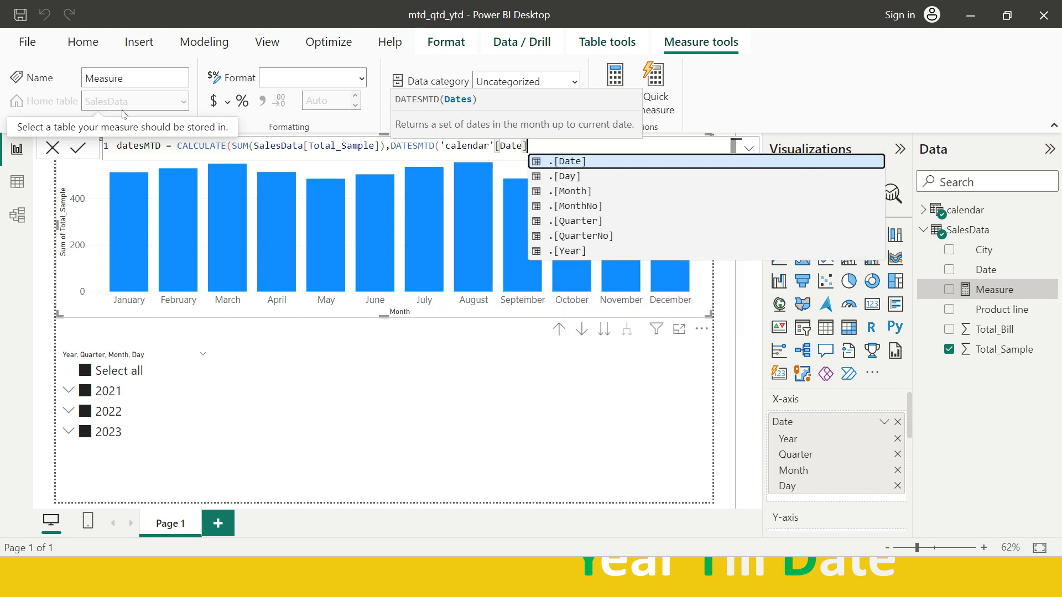
text()))
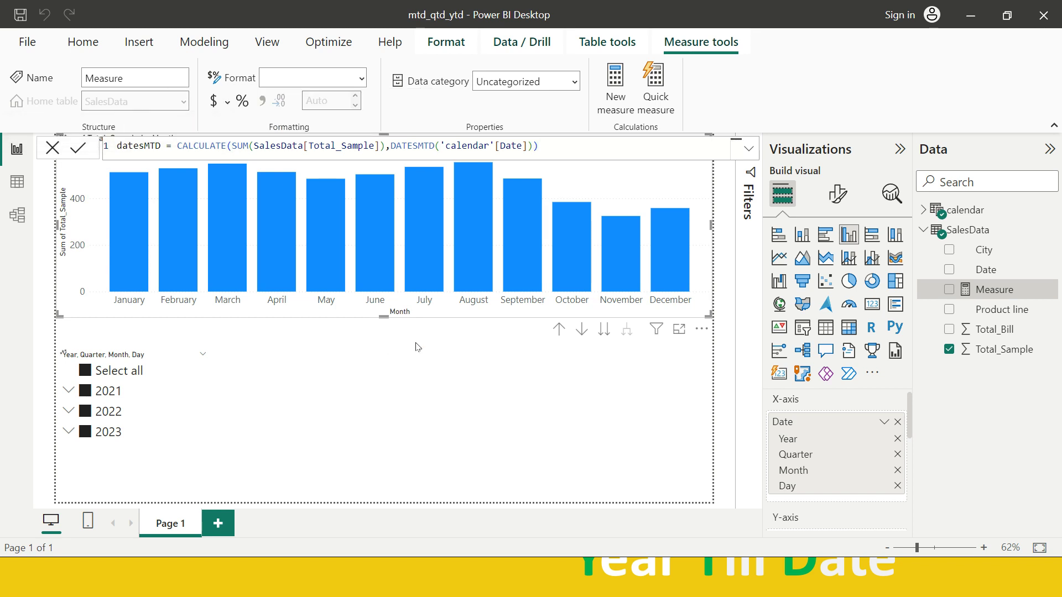
key(Return)
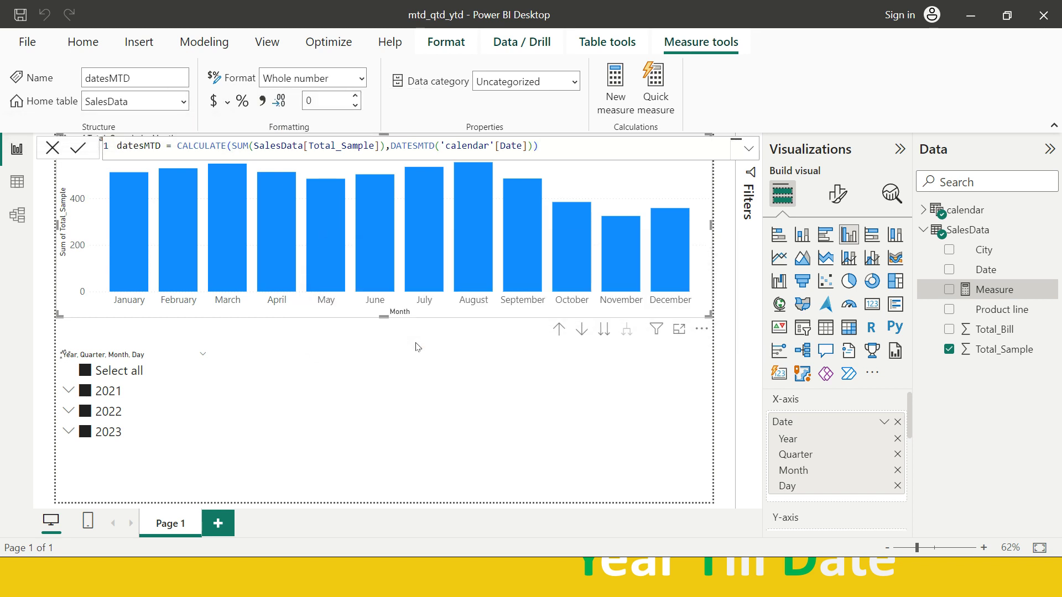
Replace Sum of Total_Sample with the datesMTD measure on the column chart's Y-axis
click(449, 315)
scroll(852, 476, down, 3)
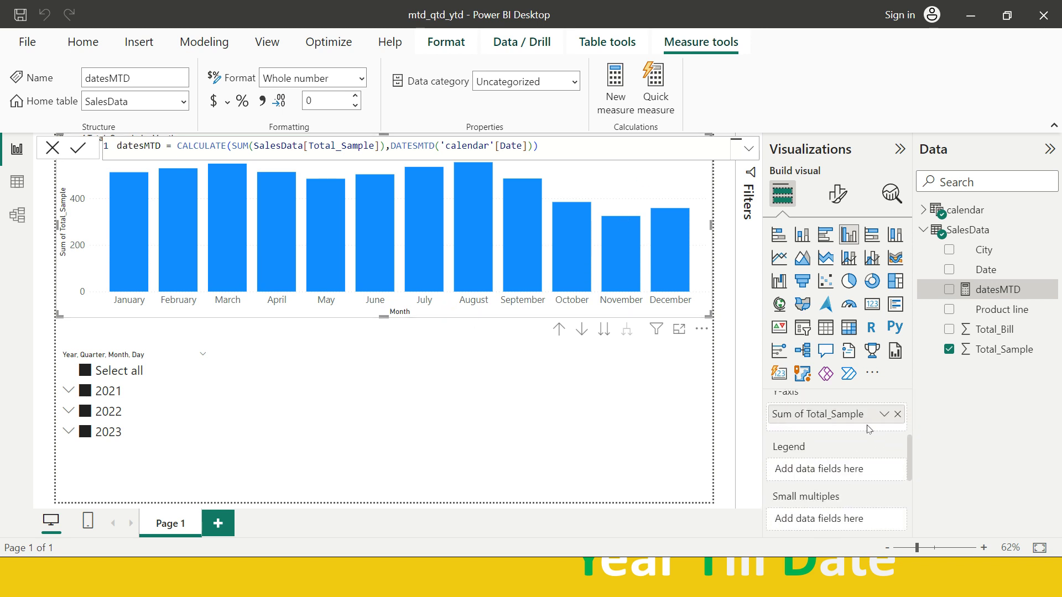
click(897, 414)
click(949, 290)
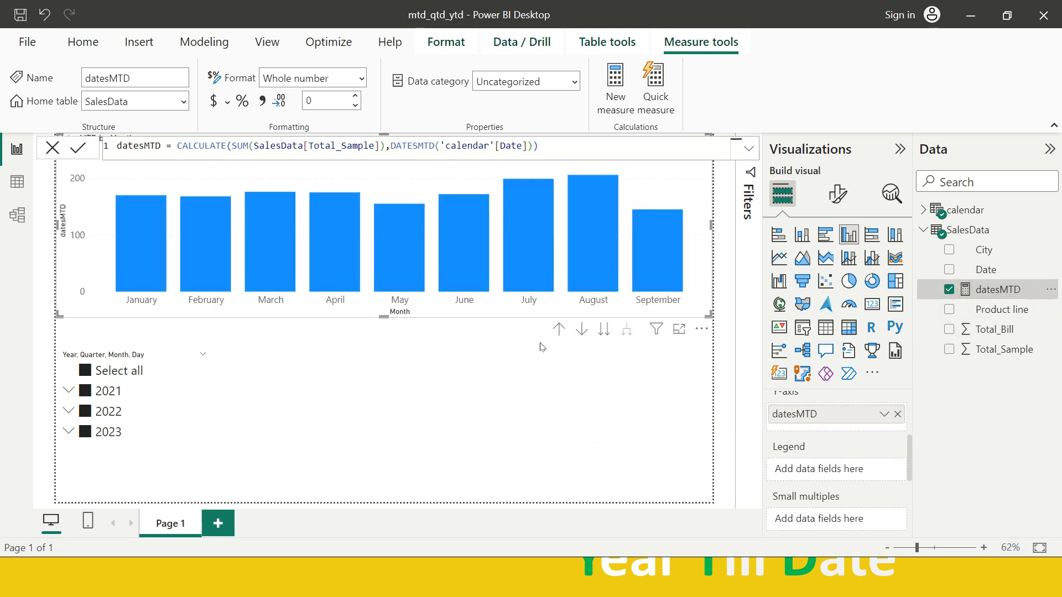
Remove and re-add the calendar table's Date Hierarchy in the chart to plot datesMTD by day, and inspect the daily columns
click(604, 330)
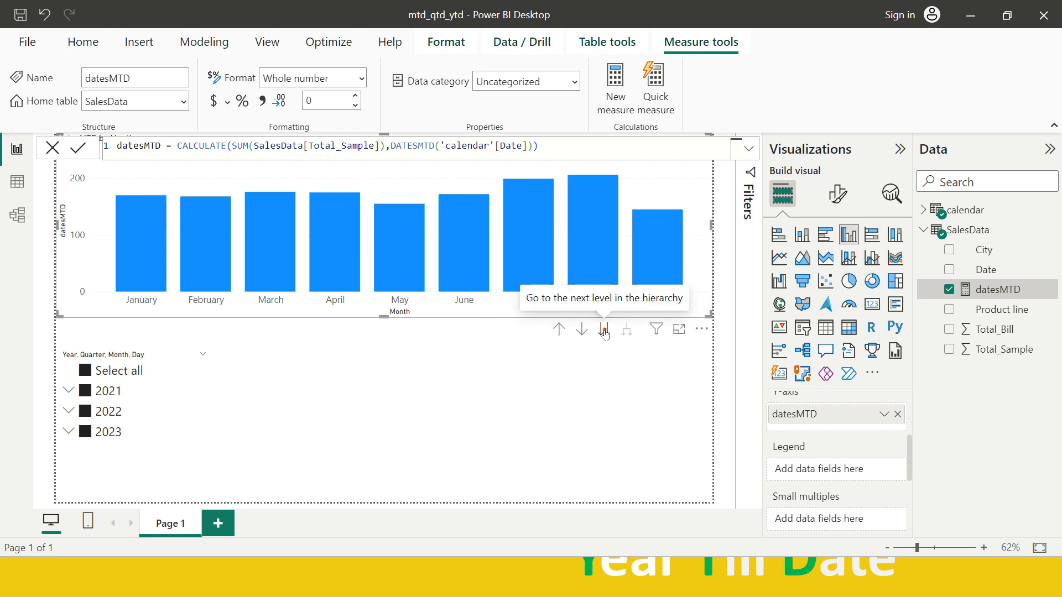
click(559, 330)
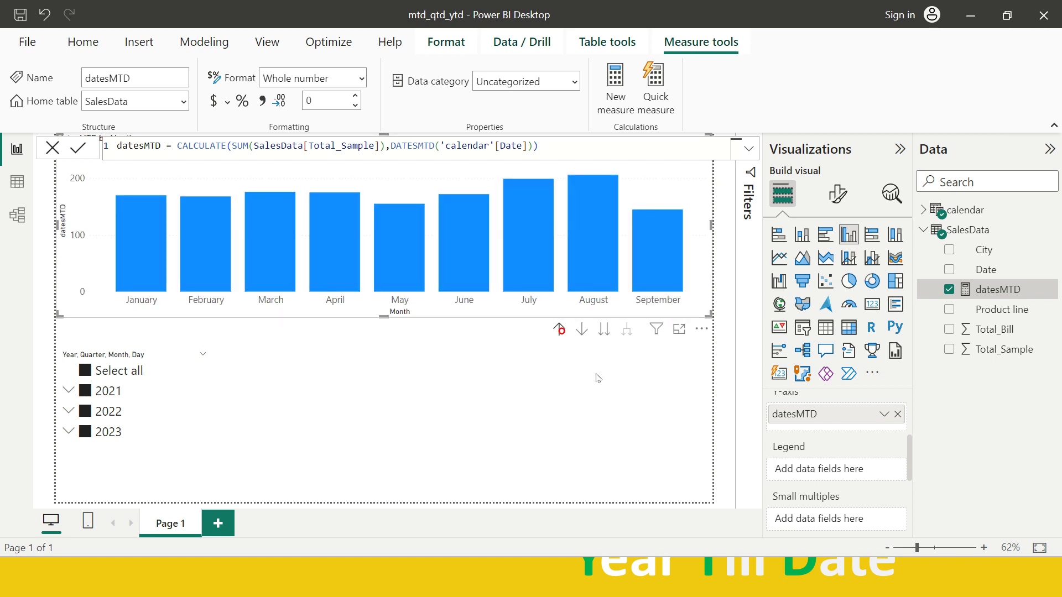
click(922, 210)
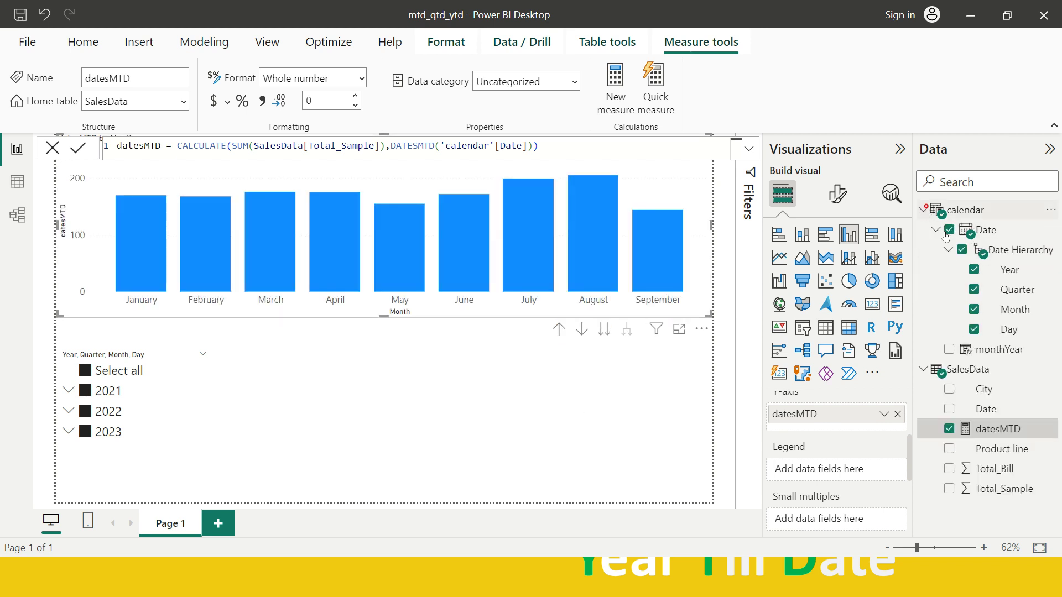
click(961, 250)
click(961, 250)
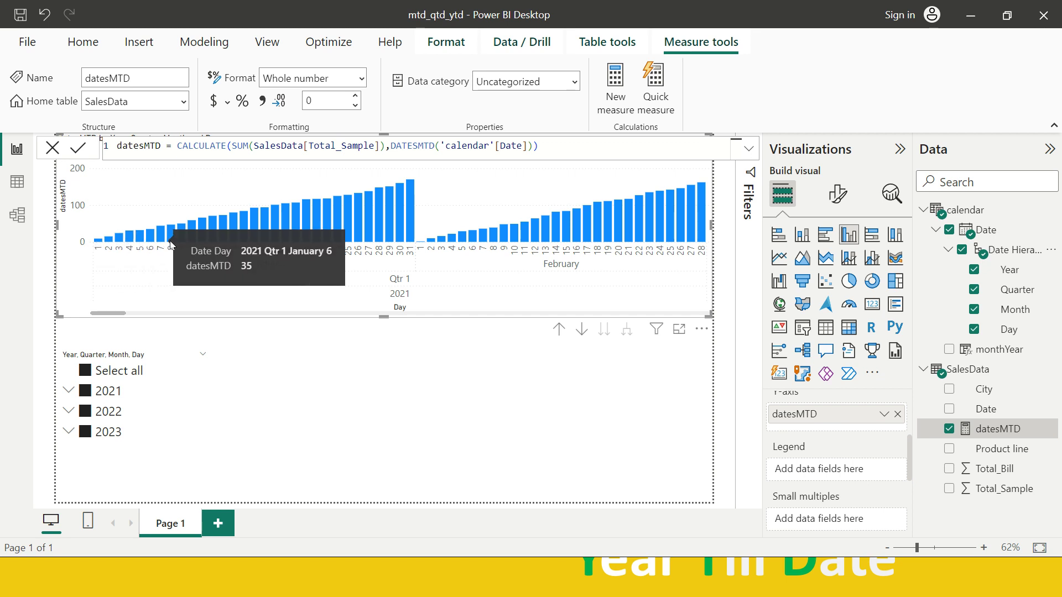
mouse_move(277, 235)
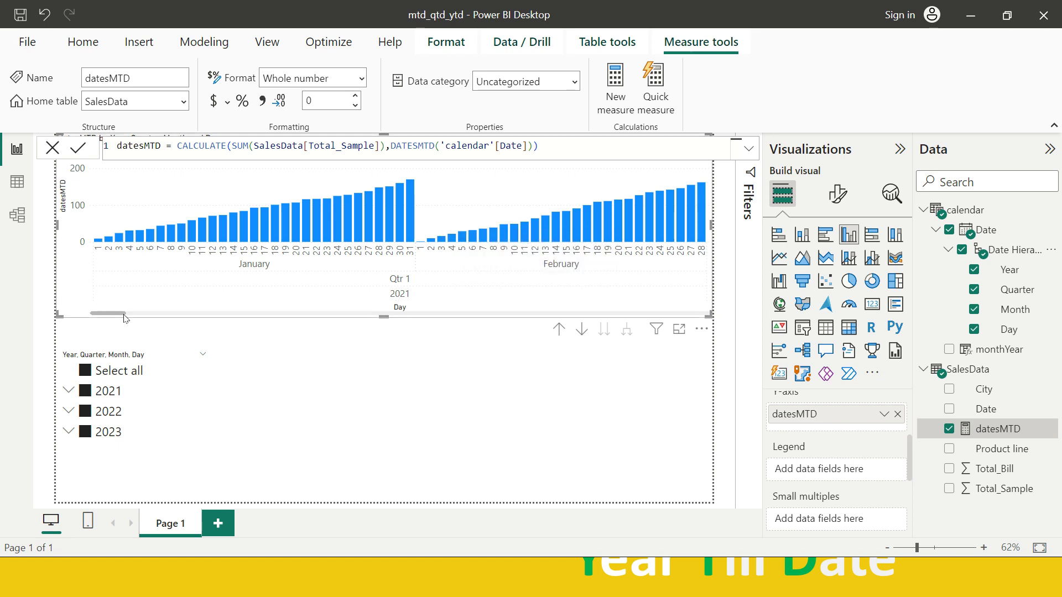
drag(124, 316, 72, 299)
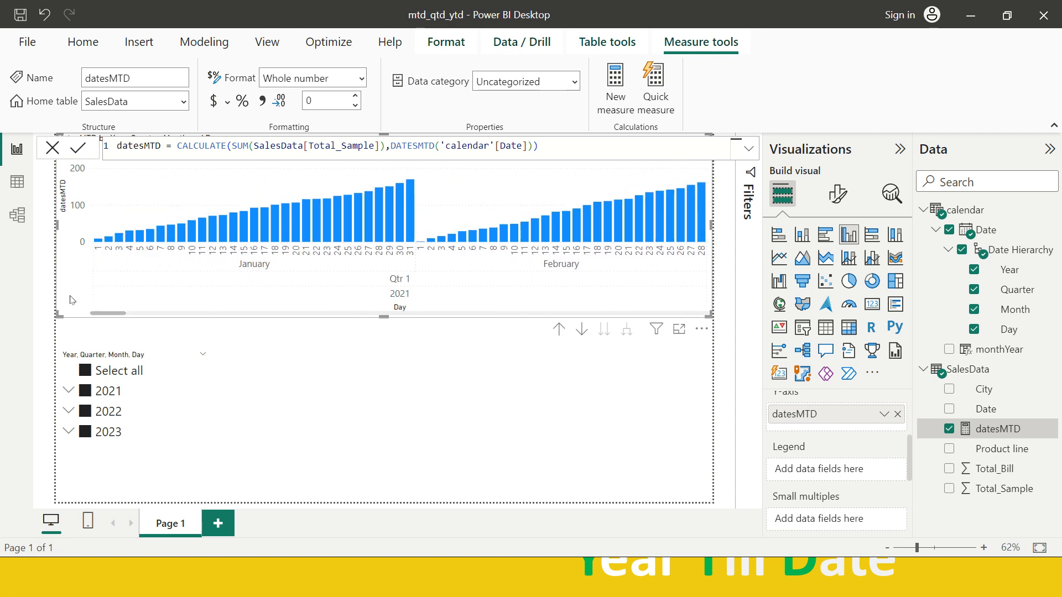
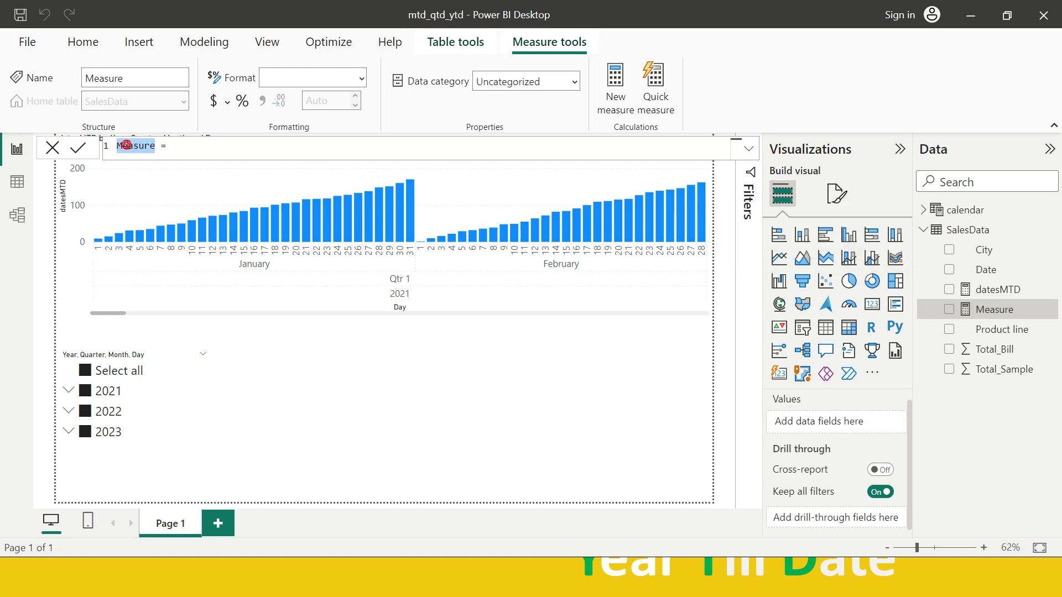
Name the new SalesData measure datesQTD and begin its formula with CALCULATE over SUM(SalesData[Total_Sample])
text(datesQTD)
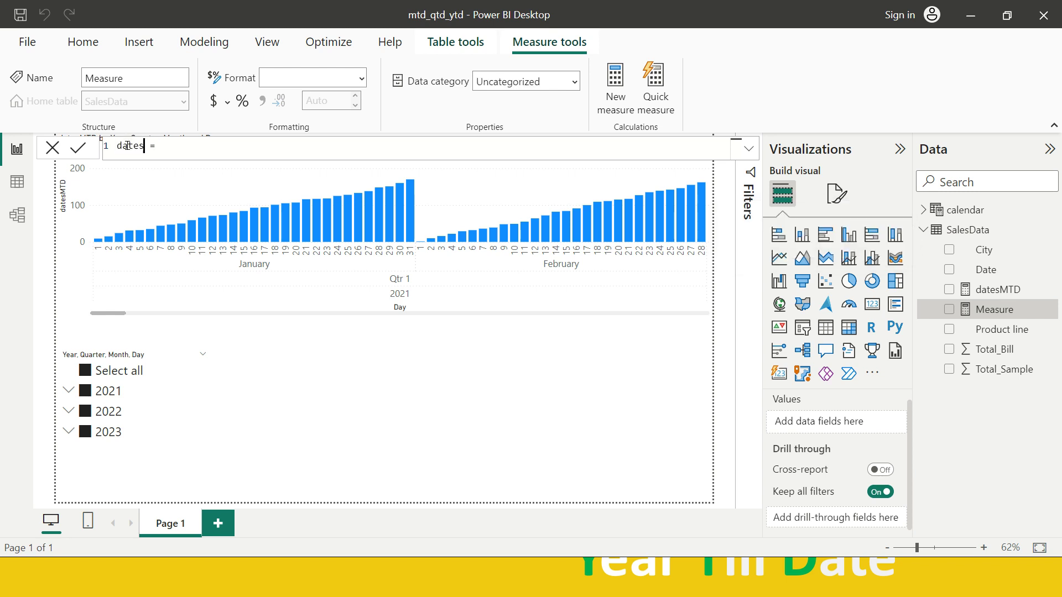
key(End)
text(cal)
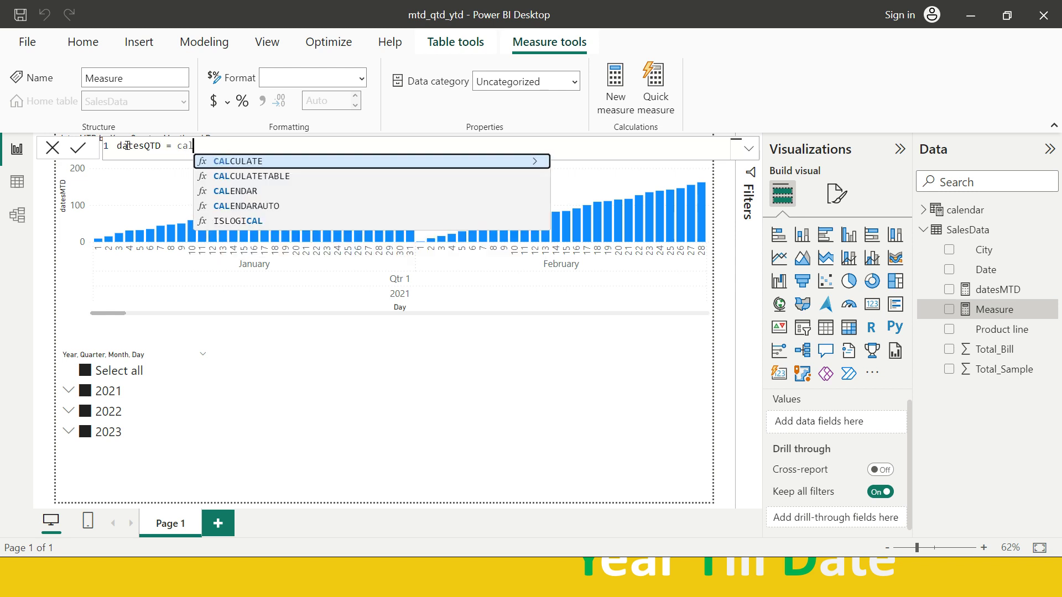
key(Tab)
text(su)
key(Tab)
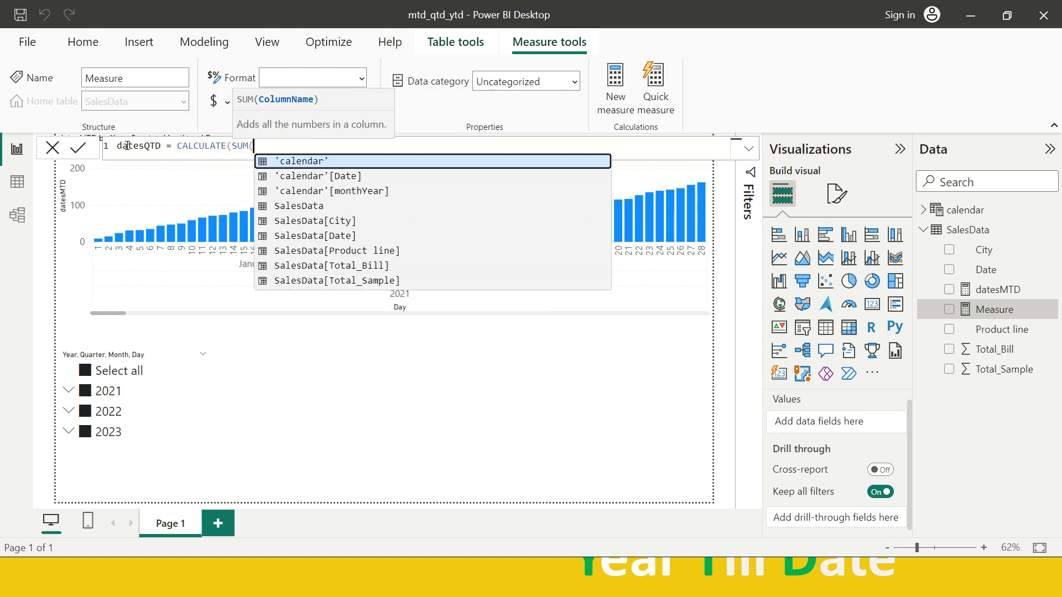
key(Down)
key(Down)
key(Down)
key(Down)
key(Down)
key(Down)
key(Down)
key(Down)
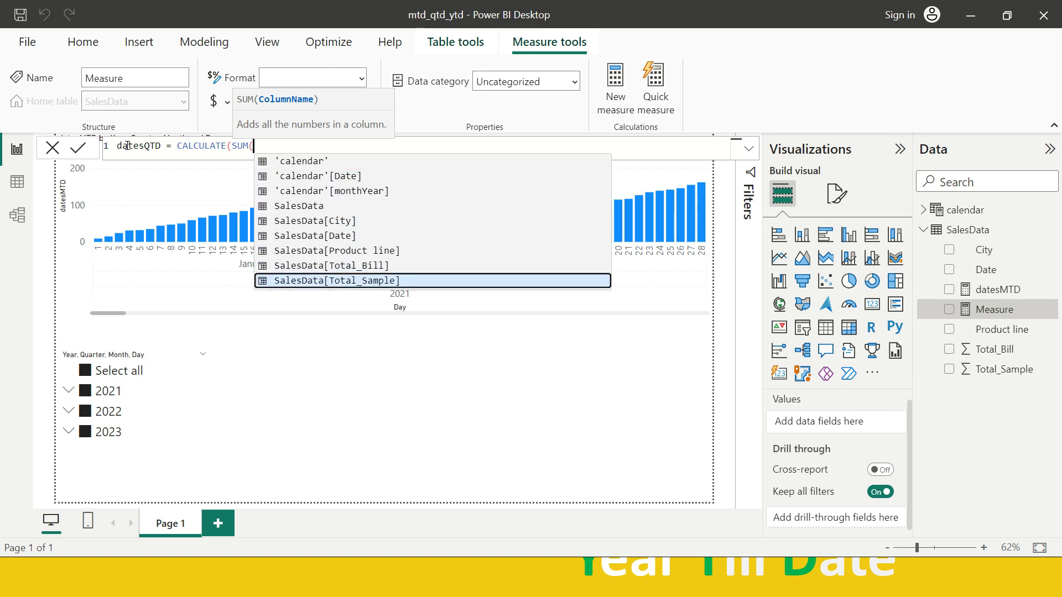
key(Tab)
text(),)
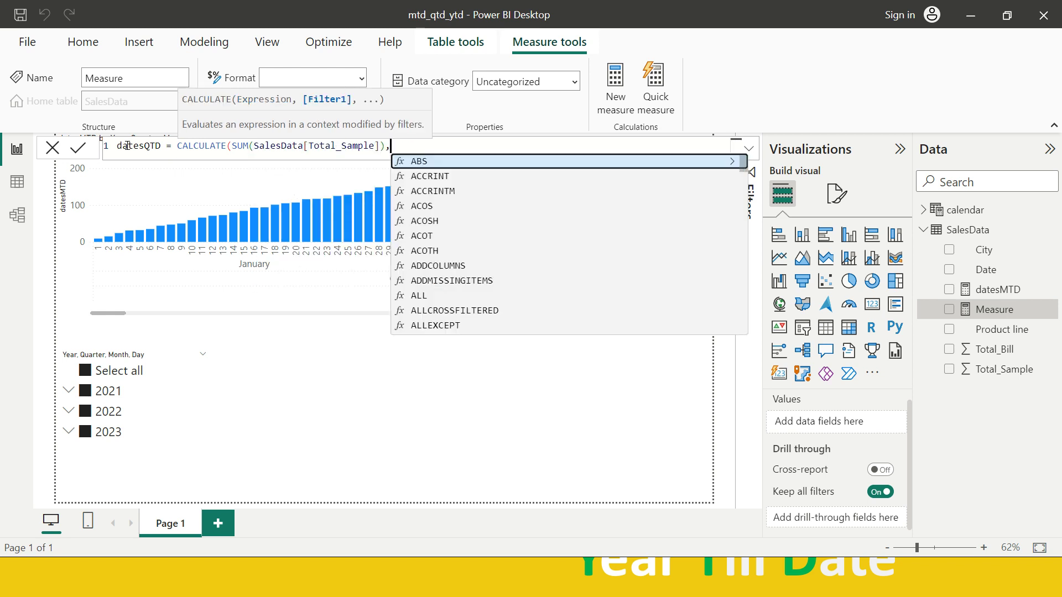
Complete the datesQTD formula with the filter DATESQTD('calendar'[Date]) and commit the measure
text(dates)
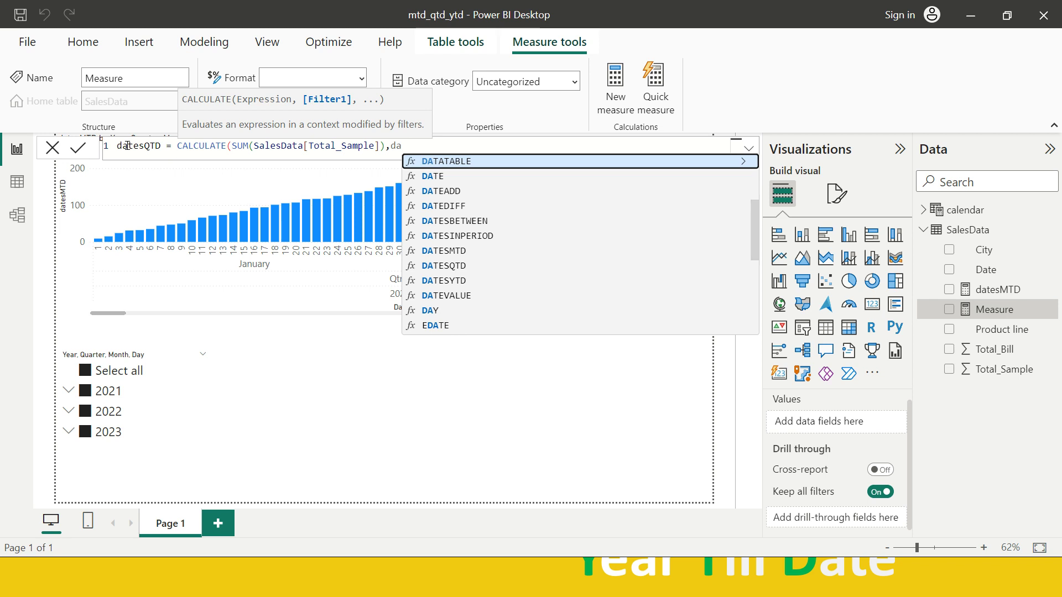
key(Down)
key(Down)
key(Down)
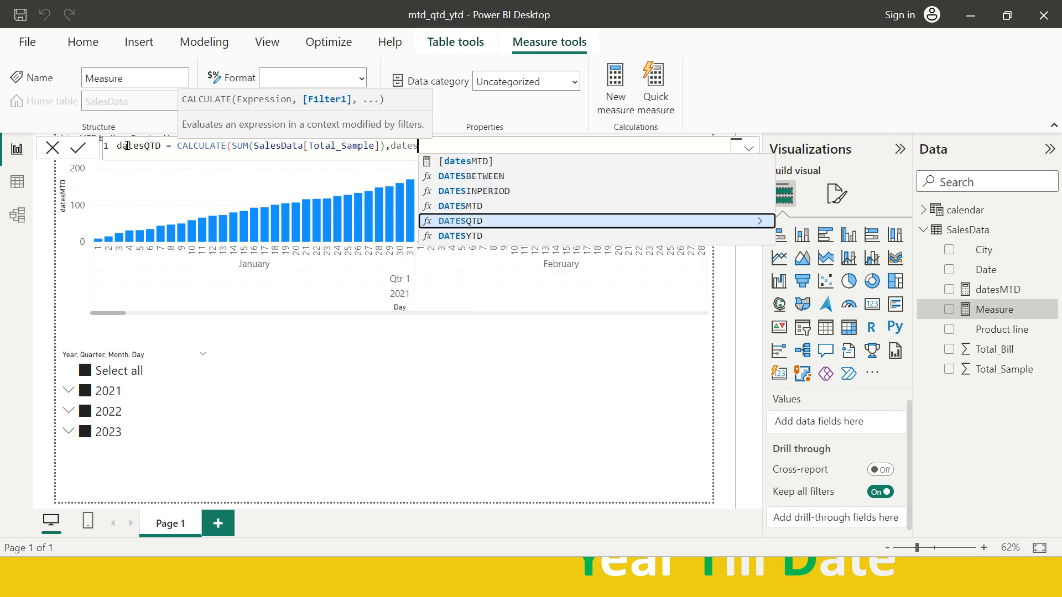
key(Tab)
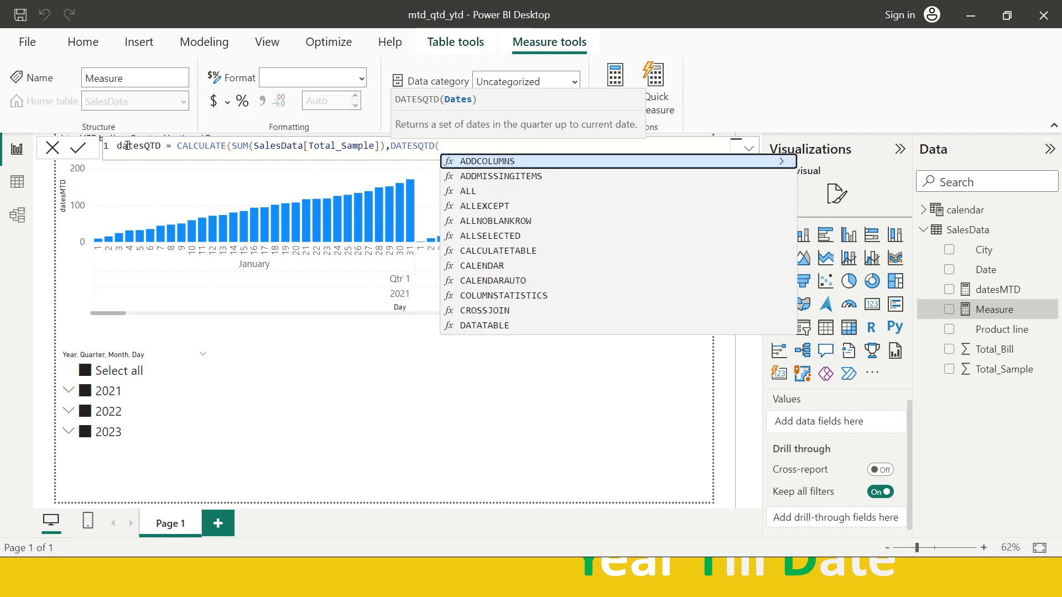
text(cale)
key(Down)
key(Tab)
text()))
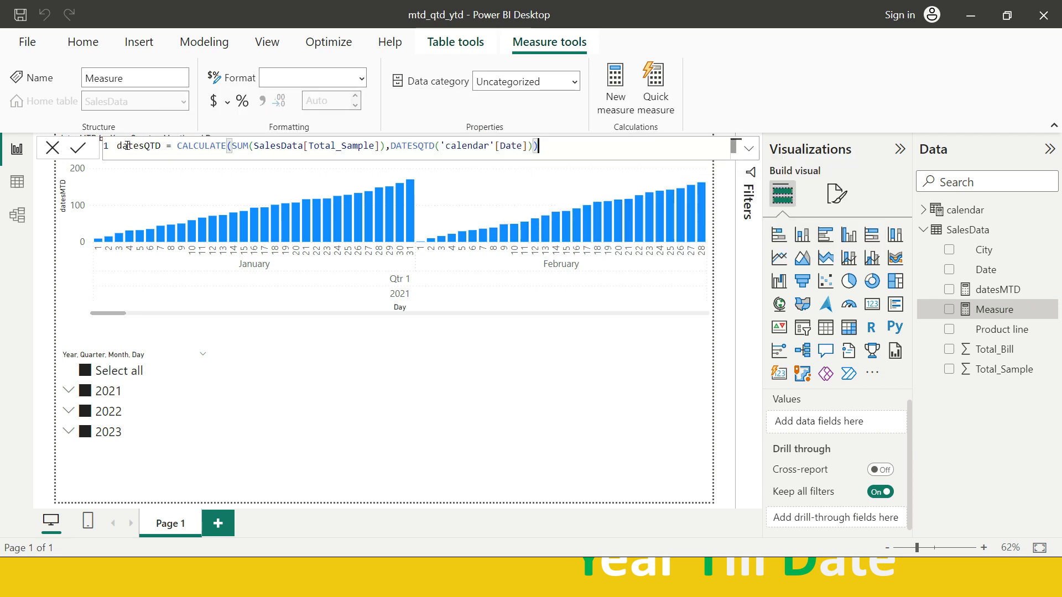
key(Return)
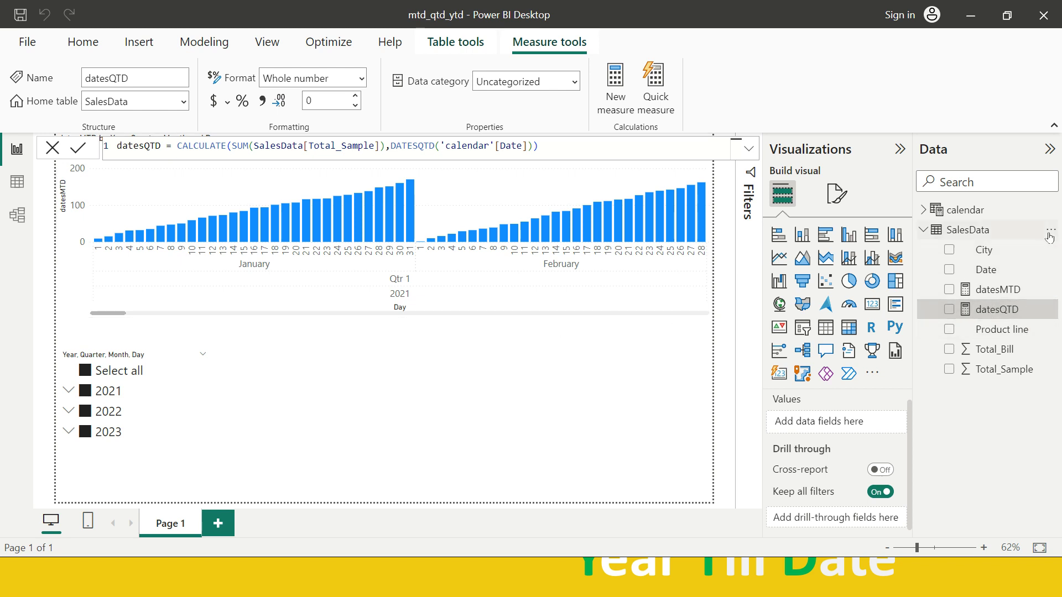
Create a new SalesData measure from the datesQTD formula and name it datesYTD
click(1053, 231)
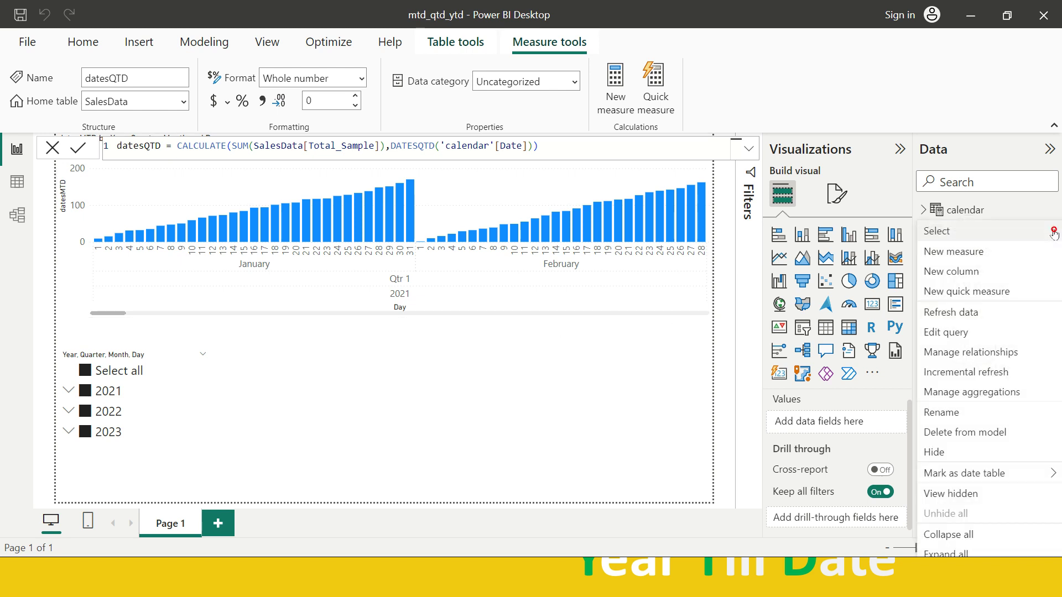
click(960, 252)
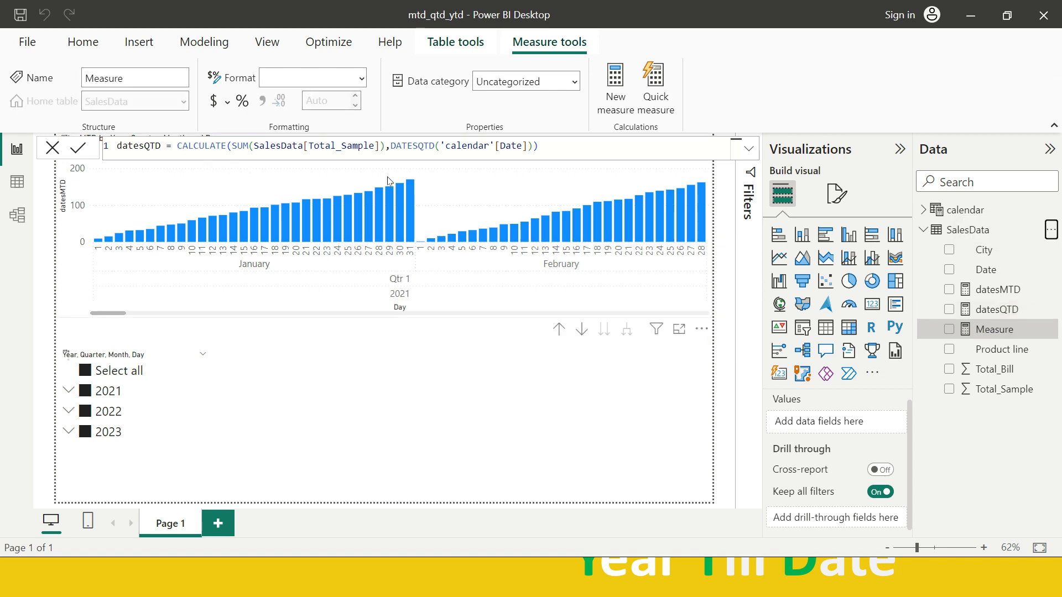
text(datesQTD = CALCULATE(SUM(SalesData[Total_Sample]),DATESQTD('calendar'[Date])))
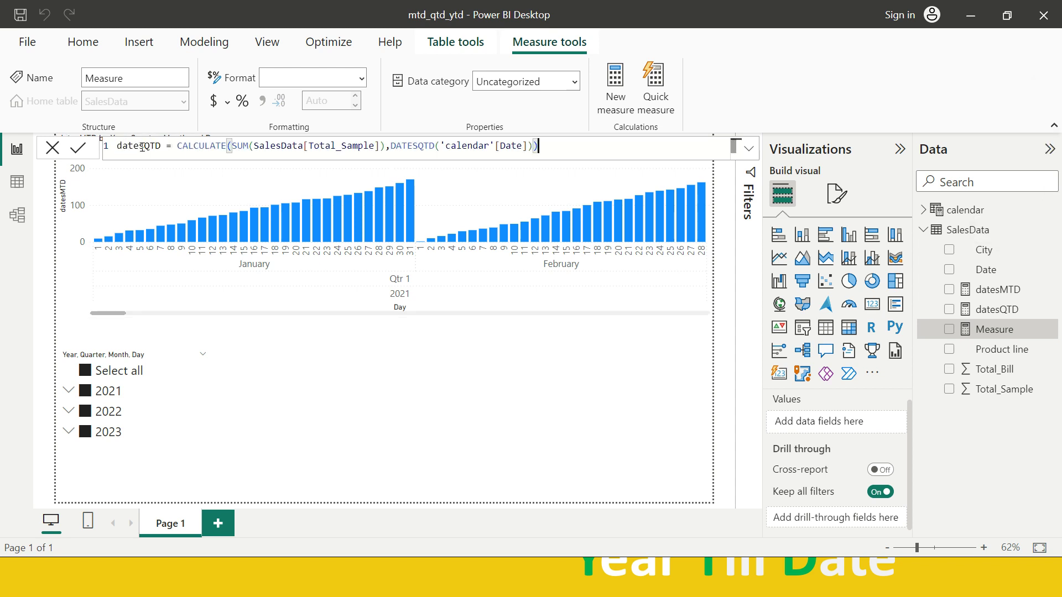
drag(145, 146, 162, 146)
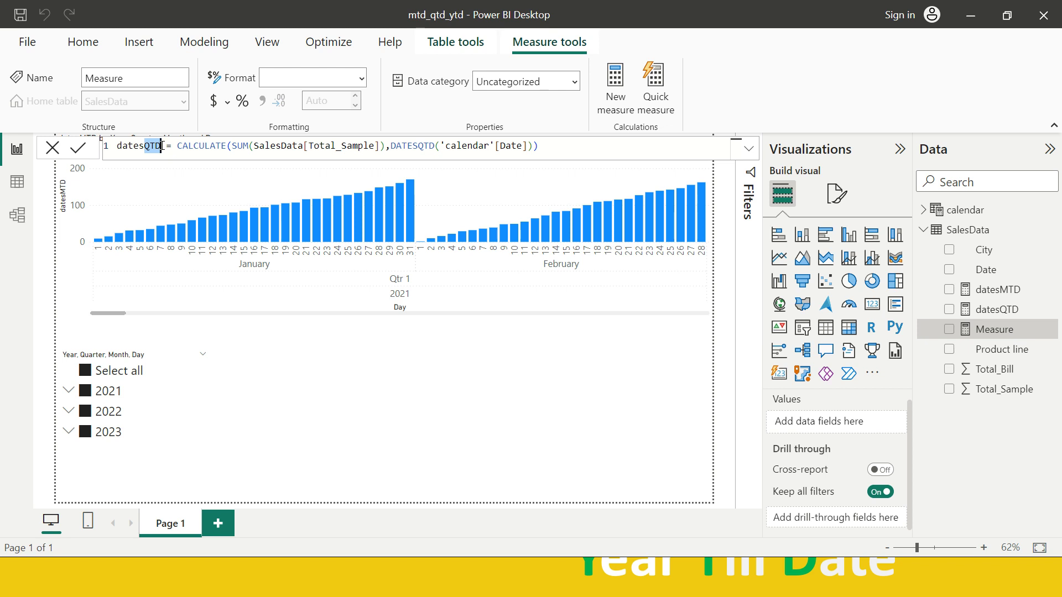
text(YD)
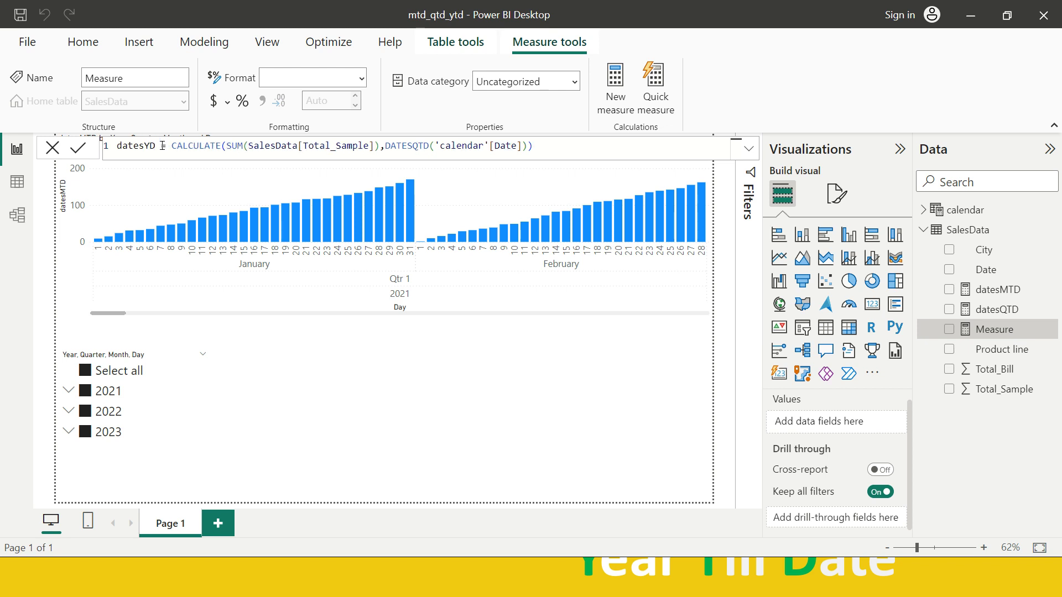
key(Left)
text(T)
Change the datesYTD formula's filter function to DATESYTD('calendar'[Date]) and commit the measure
key(End)
key(ctrl+Left)
key(ctrl+Left)
key(BackSpace)
key(BackSpace)
key(BackSpace)
key(Down)
key(Down)
key(Down)
key(Down)
key(Down)
key(Down)
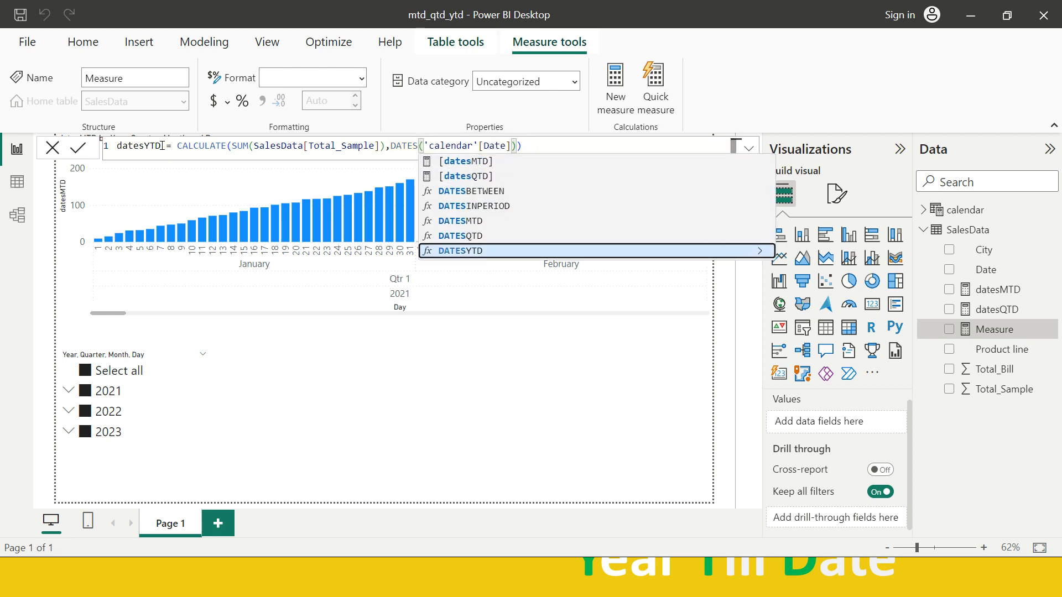
key(Tab)
key(End)
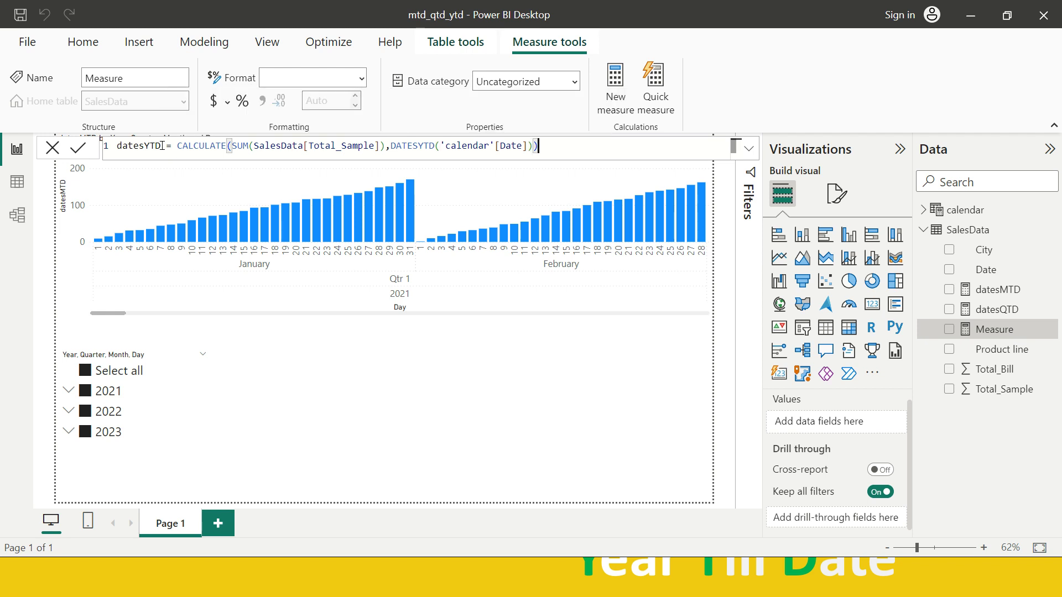
click(364, 342)
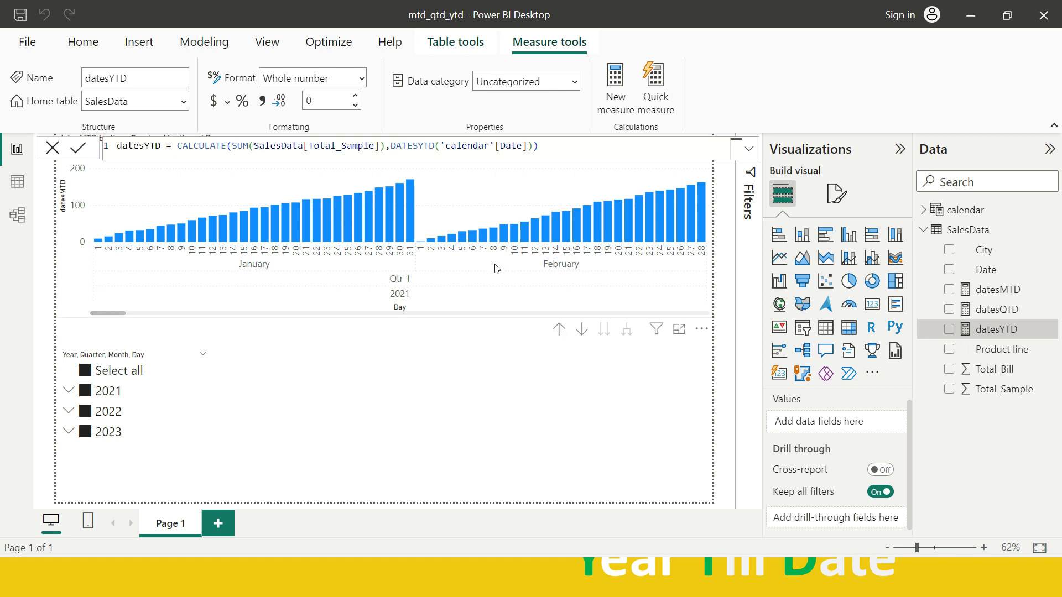
Replace datesMTD with the datesQTD measure on the column chart's Y-axis, and inspect the daily columns from Qtr 1 into Qtr 2 of 2021
click(467, 297)
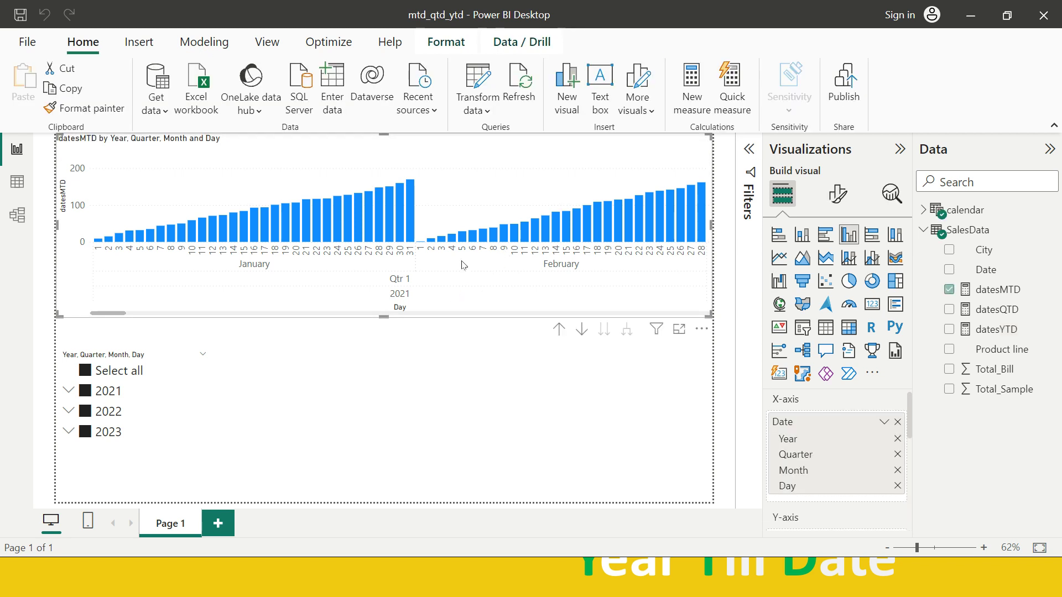
scroll(868, 413, down, 2)
scroll(868, 413, down, 3)
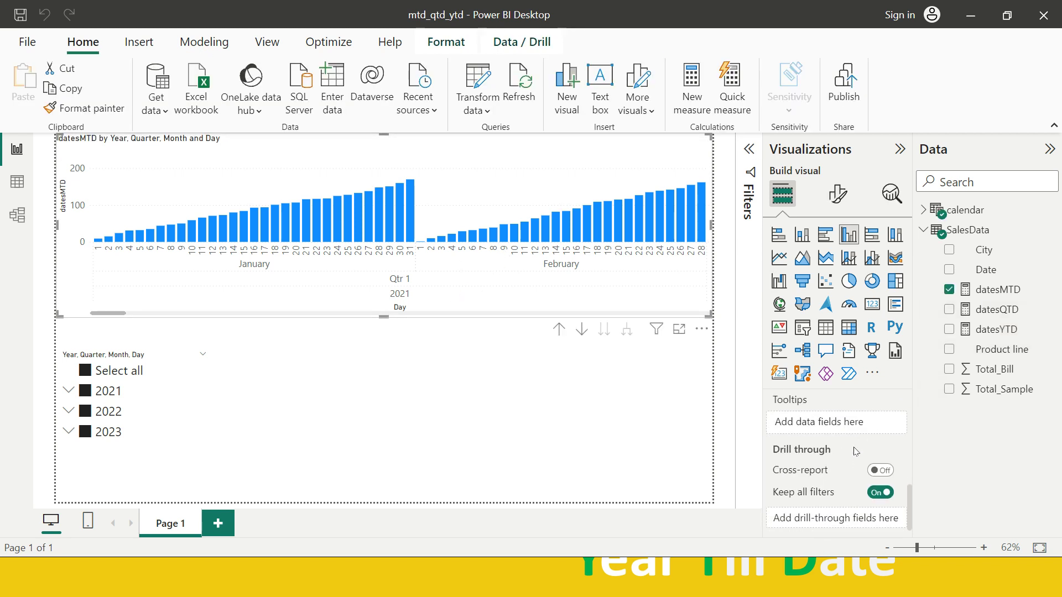
scroll(856, 455, up, 2)
scroll(856, 454, up, 1)
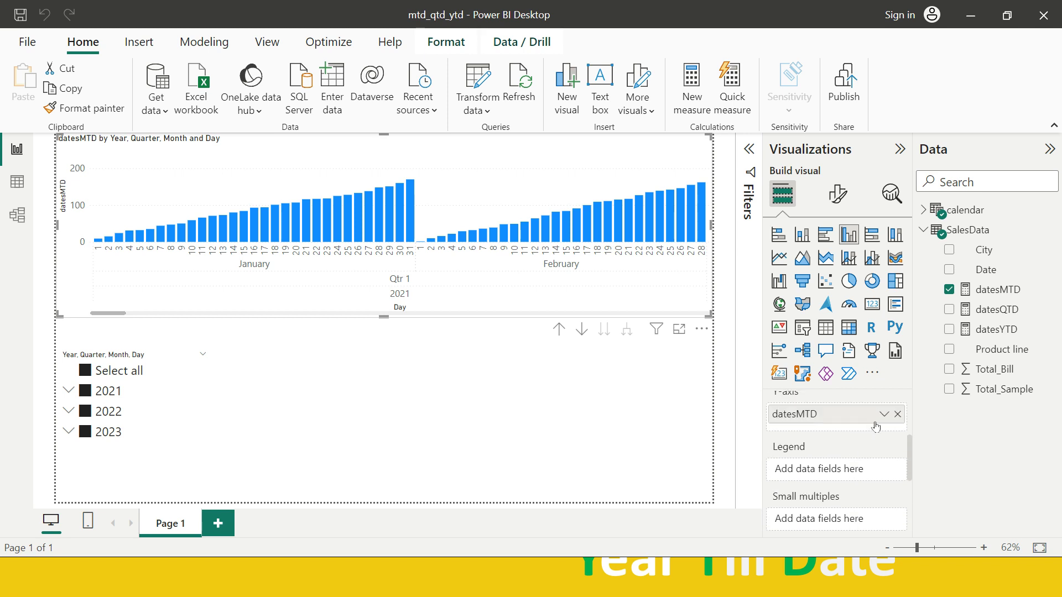
click(897, 415)
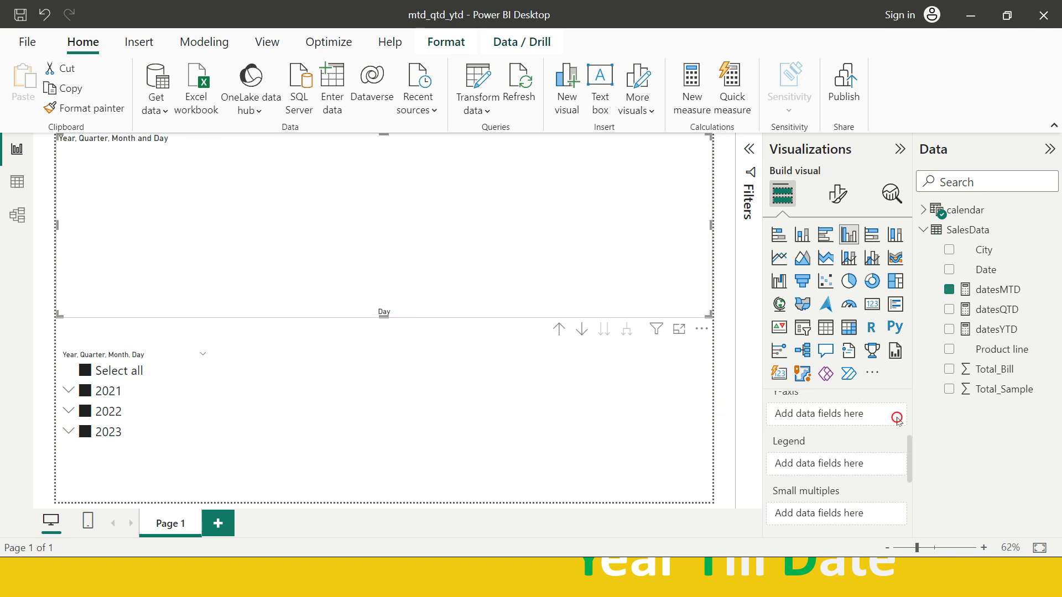
click(948, 311)
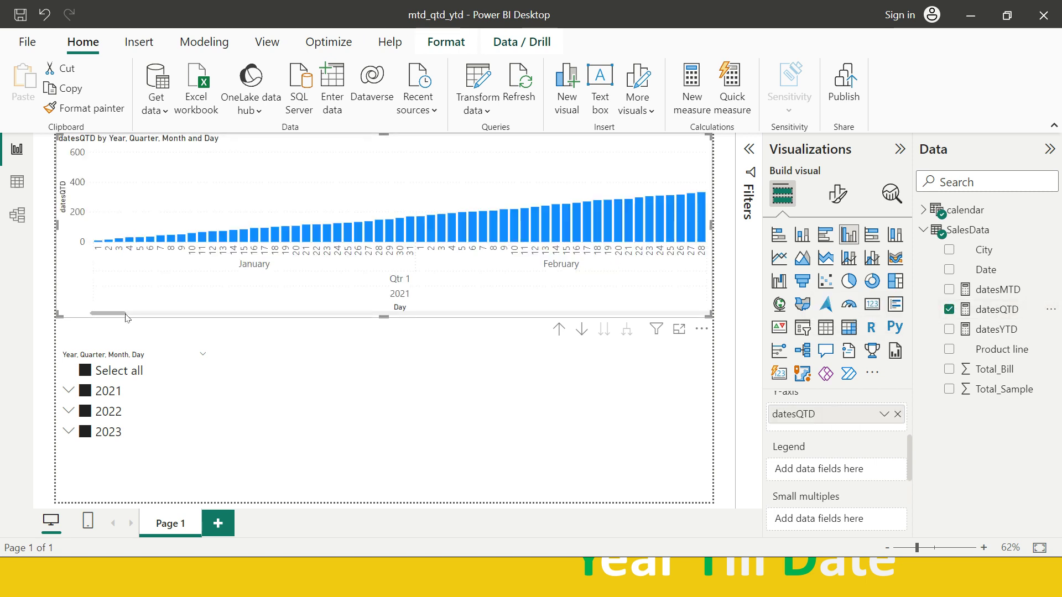
drag(122, 317, 174, 322)
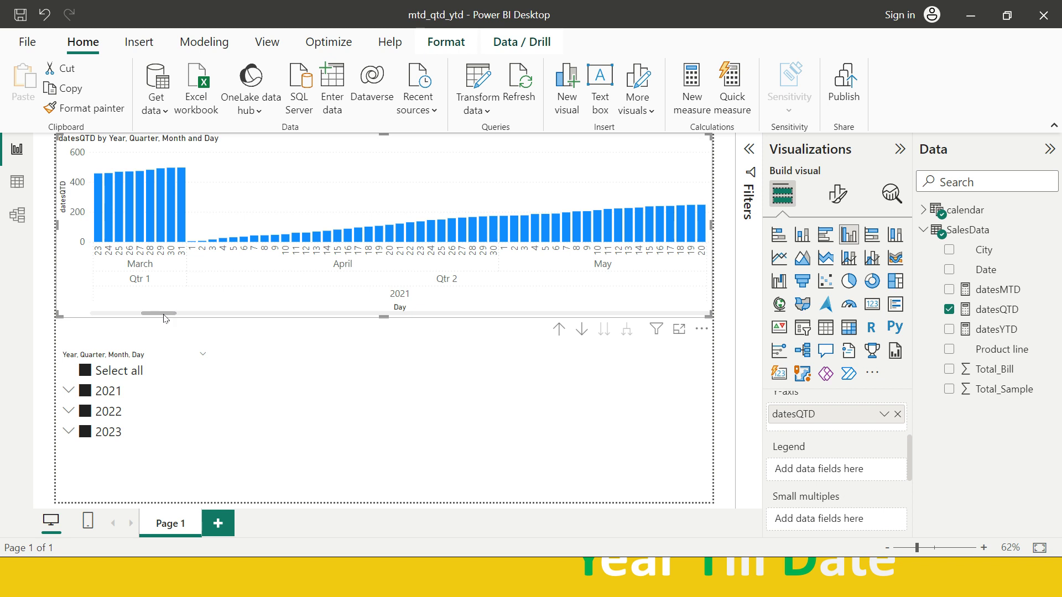
drag(164, 318, 81, 318)
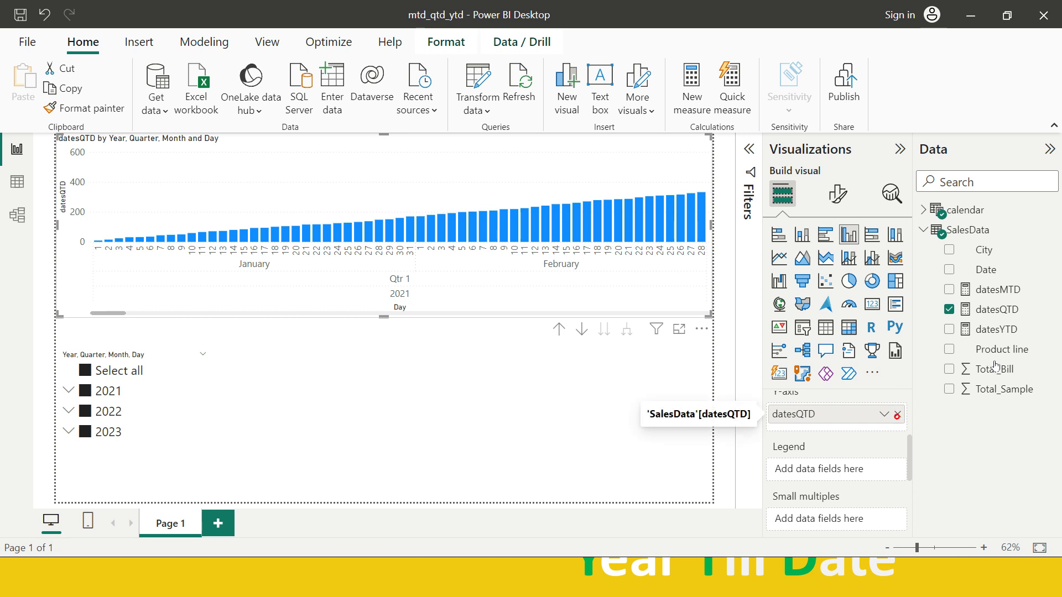
Replace datesQTD with the datesYTD measure on the chart's Y-axis, and drill up from day to month level after inspecting the 2021–2022 year change
click(896, 414)
click(948, 329)
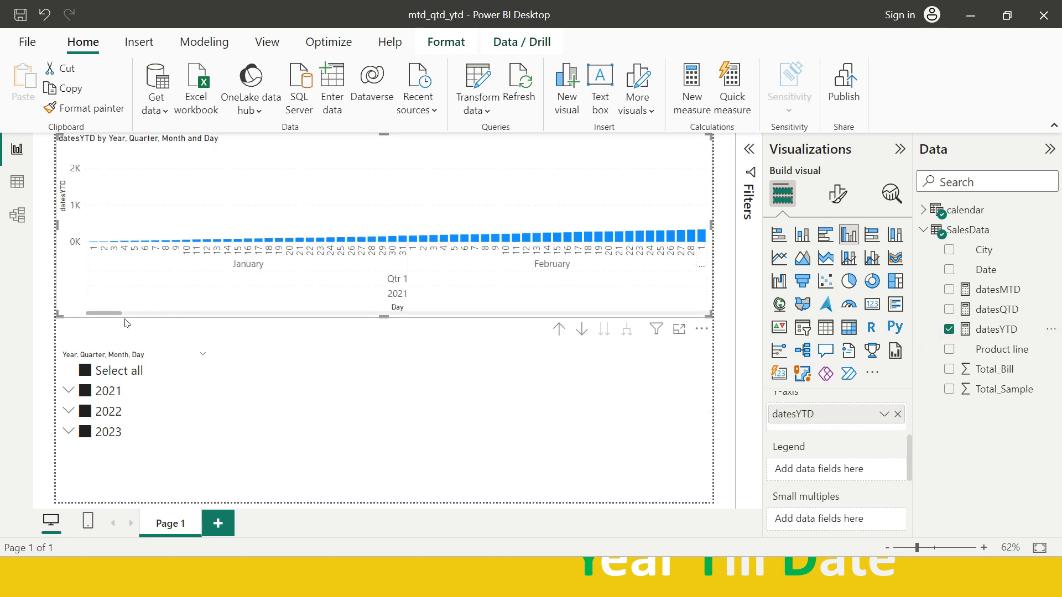
drag(114, 318, 330, 318)
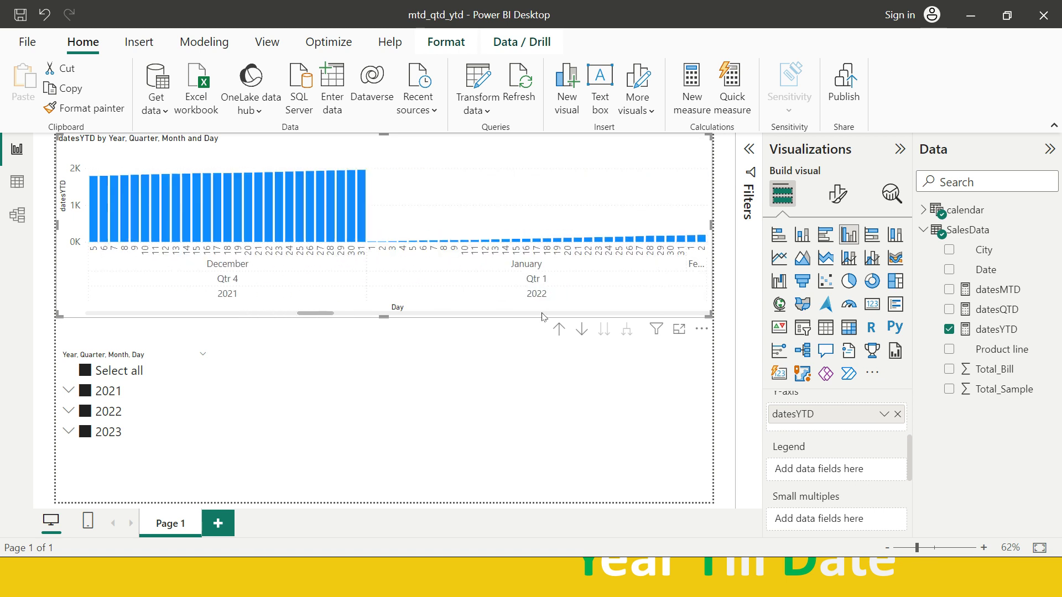
click(558, 330)
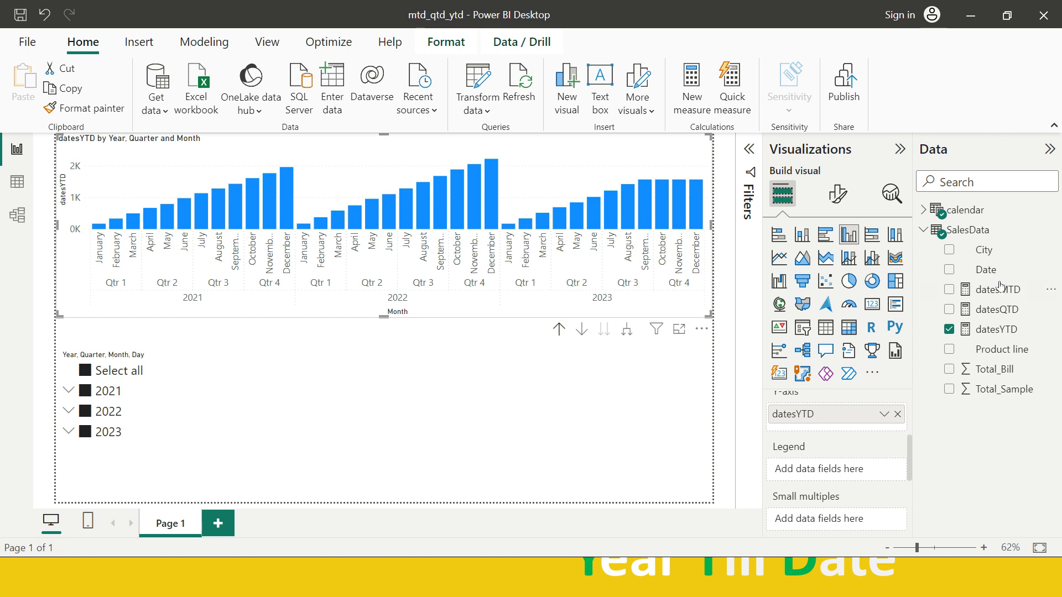
click(589, 397)
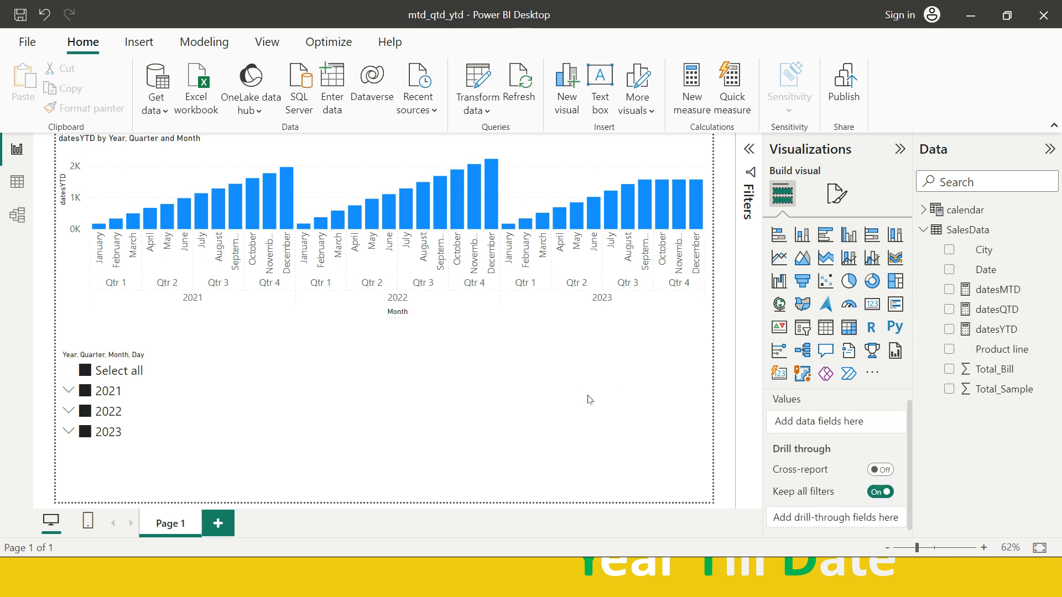